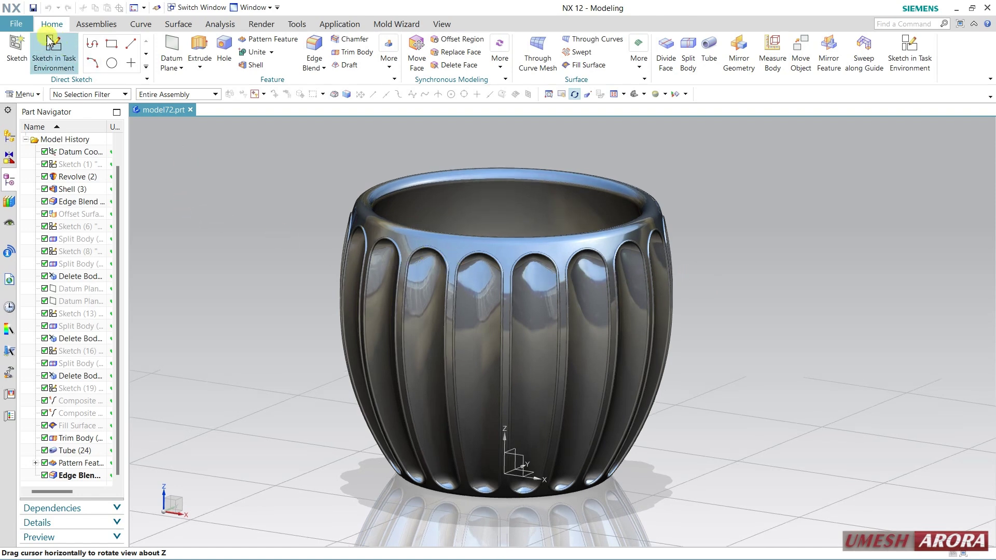
Create a new part from the Model template in millimetres, named model73.prt.
{"action": "left_click", "coordinate": [19, 25]}
{"action": "left_click", "coordinate": [24, 40]}
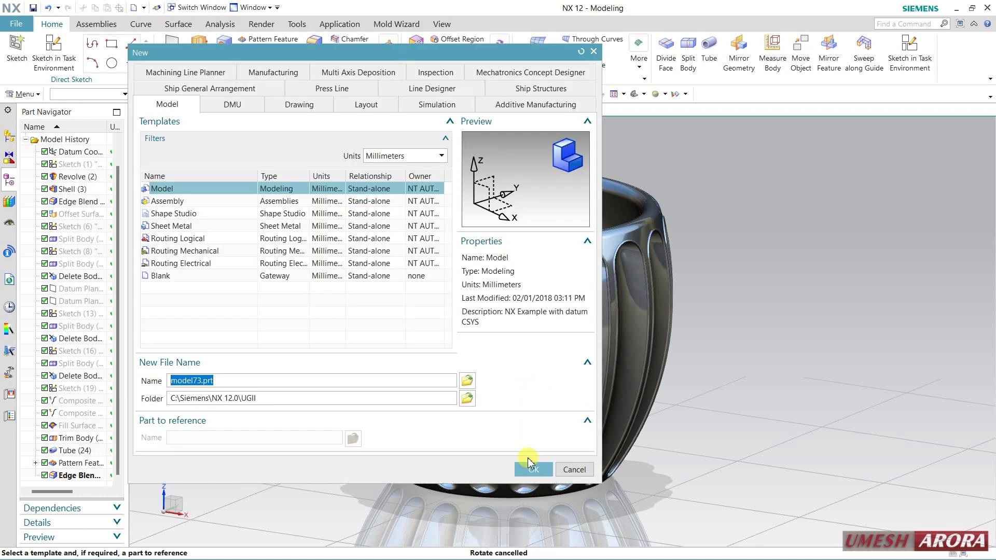
{"action": "left_click", "coordinate": [532, 470]}
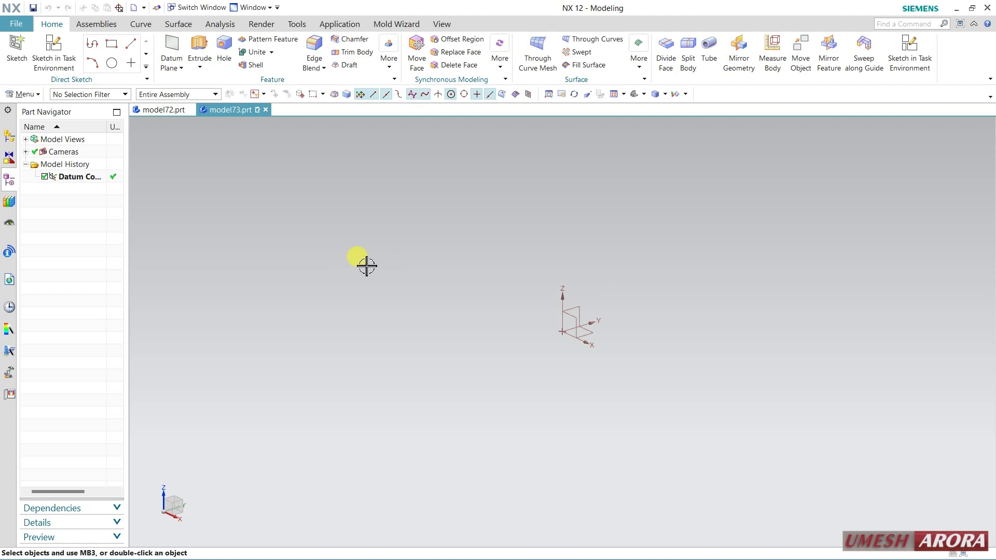
On the YZ plane, sketch a vertical line about 110 mm up from the origin, with horizontal lines about 64 mm at its top and 39 mm at its base.
{"action": "left_click", "coordinate": [52, 52]}
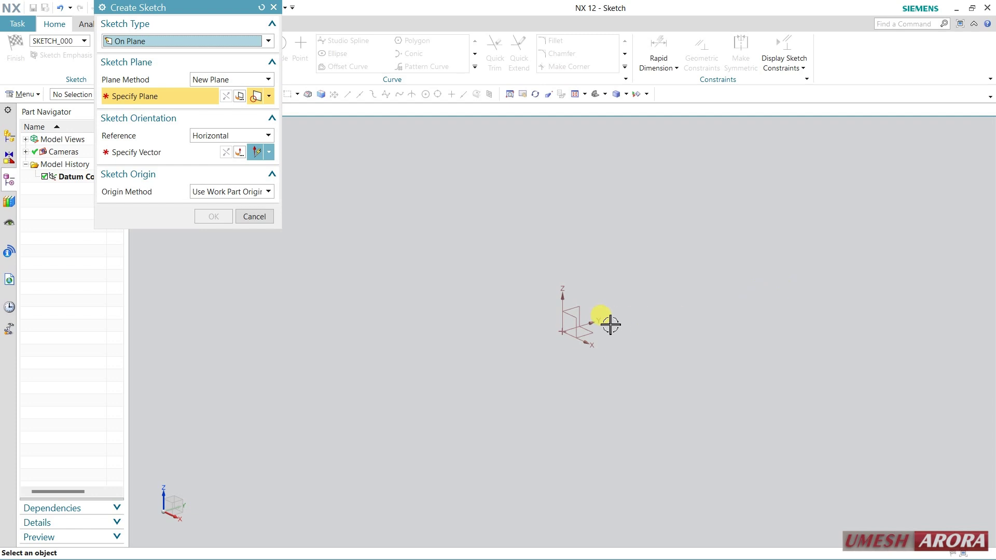
{"action": "left_click", "coordinate": [584, 311]}
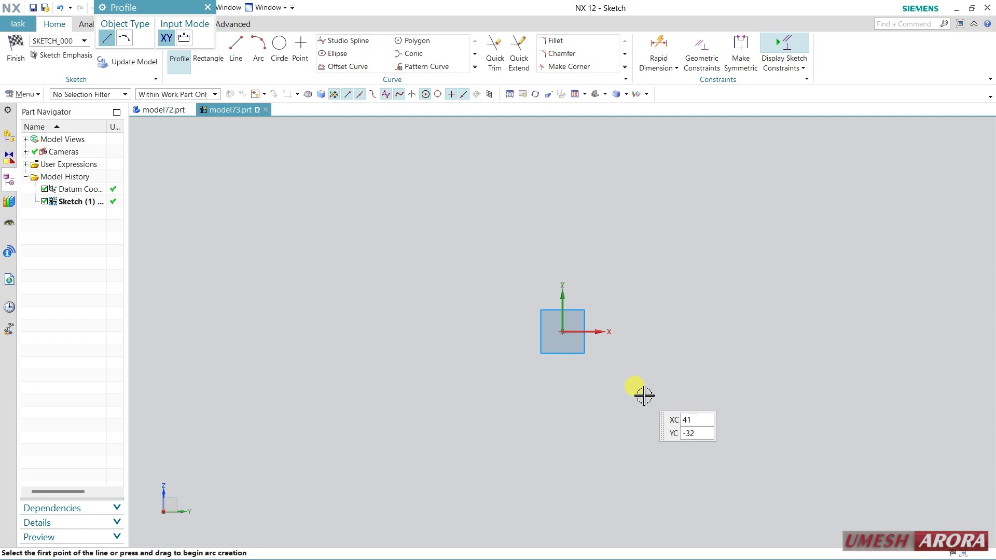
{"action": "middle_click_drag", "start_coordinate": [687, 334], "coordinate": [667, 399], "text": "shift"}
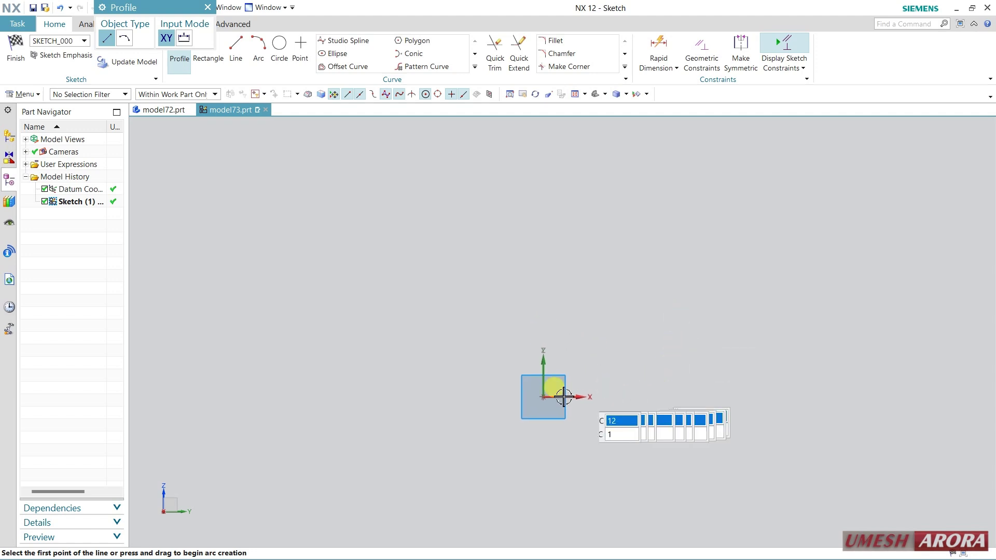
{"action": "left_click", "coordinate": [542, 398]}
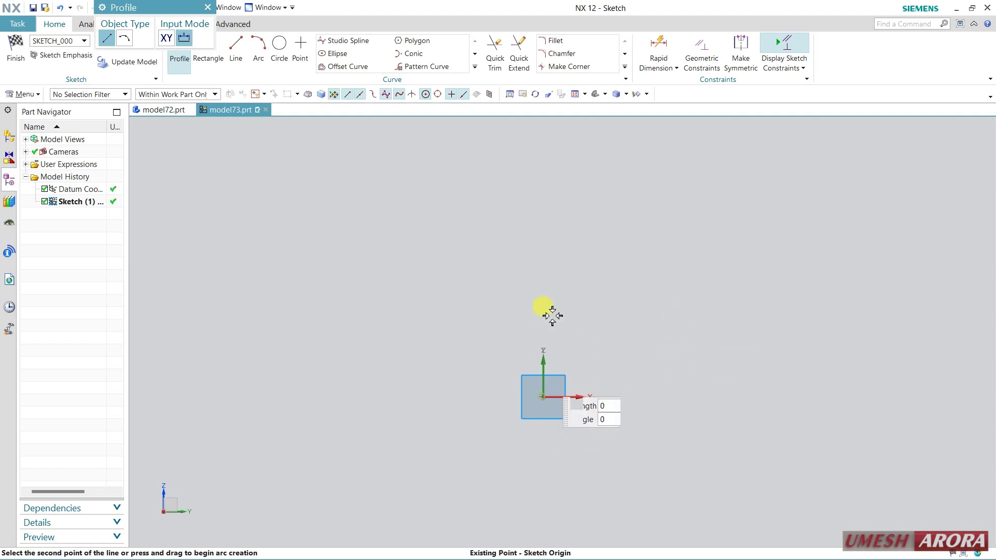
{"action": "left_click", "coordinate": [548, 186]}
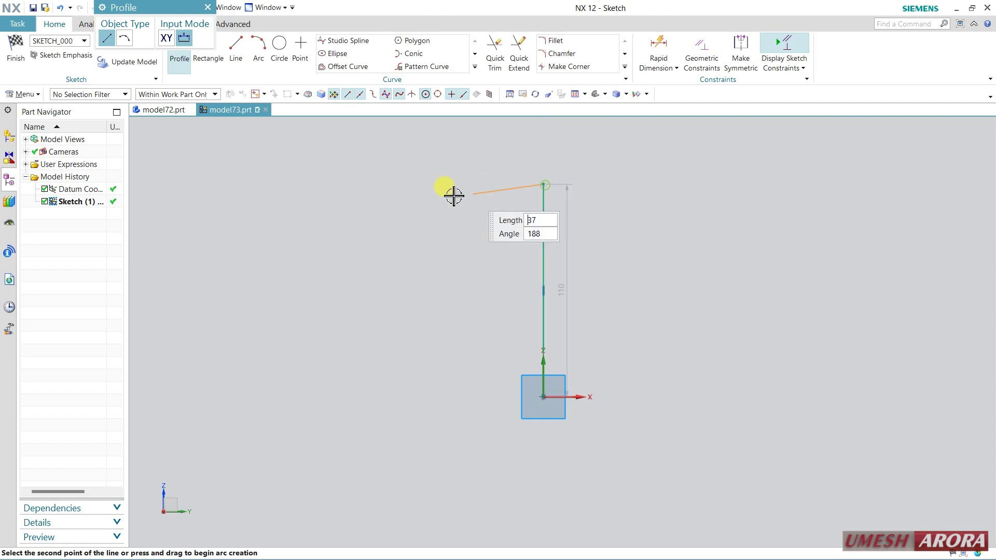
{"action": "left_click", "coordinate": [422, 188]}
{"action": "key", "text": "Escape"}
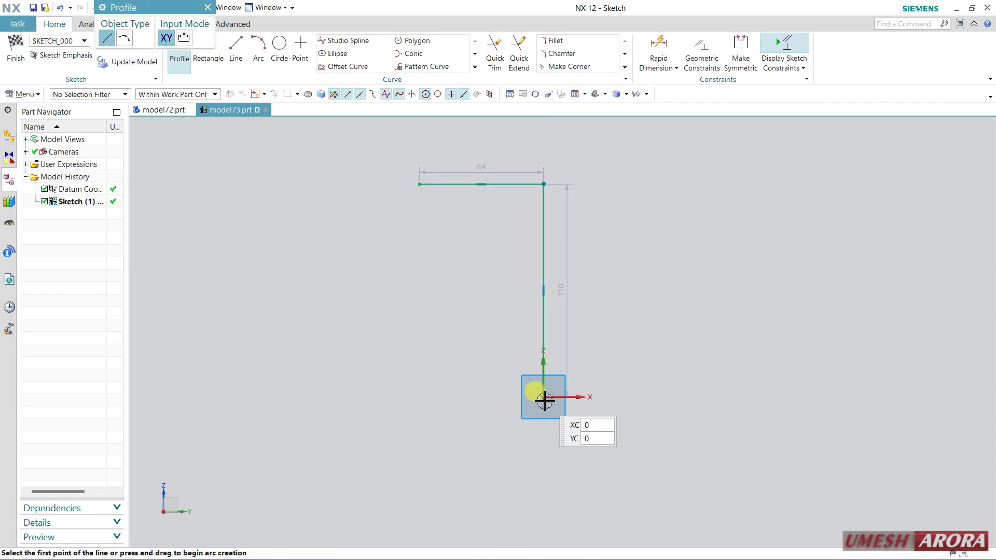
{"action": "left_click", "coordinate": [543, 400]}
{"action": "left_click", "coordinate": [468, 397]}
{"action": "key", "text": "Escape"}
{"action": "key", "text": "Escape"}
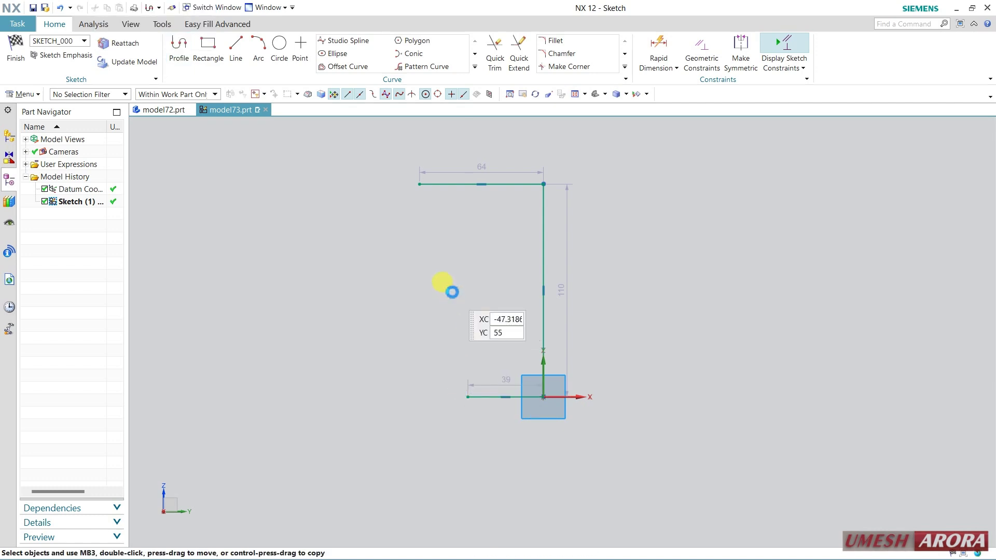
Close the profile with an outward-bulging three-point arc joining the free ends of the two horizontal lines.
{"action": "left_click", "coordinate": [258, 49]}
{"action": "left_click", "coordinate": [420, 185]}
{"action": "left_click", "coordinate": [468, 397]}
{"action": "left_click", "coordinate": [423, 305]}
{"action": "key", "text": "Escape"}
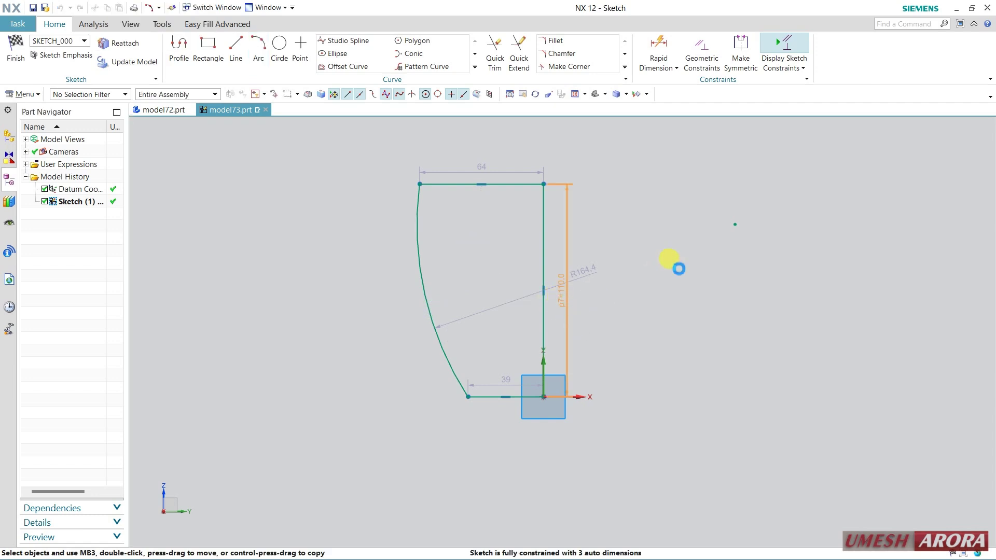
Set the profile's height to 60 mm and its bottom line's length to 22.5 mm.
{"action": "type", "text": "60"}
{"action": "key", "text": "Return"}
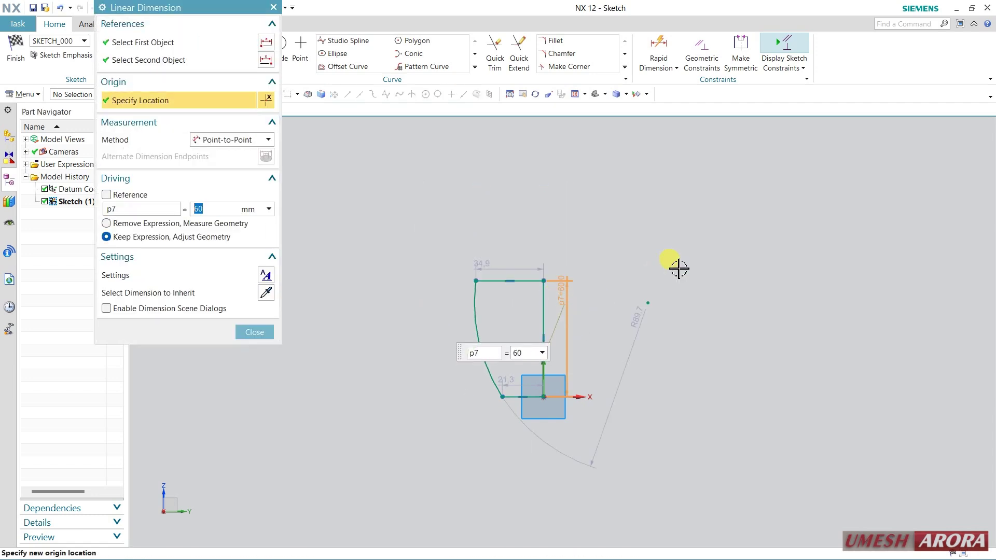
{"action": "scroll", "coordinate": [593, 385], "scroll_direction": "up", "scroll_amount": 2}
{"action": "double_click", "coordinate": [456, 387]}
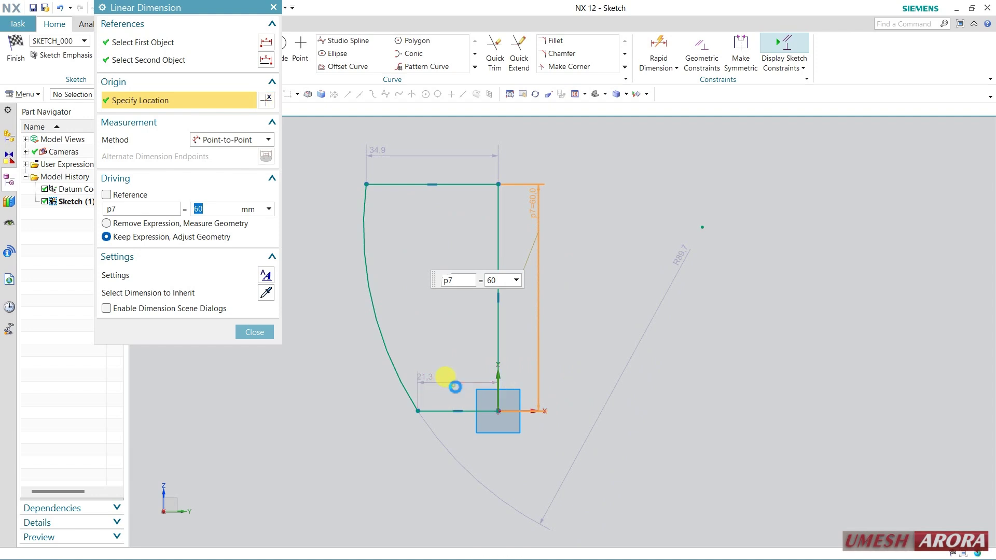
{"action": "type", "text": "22."}
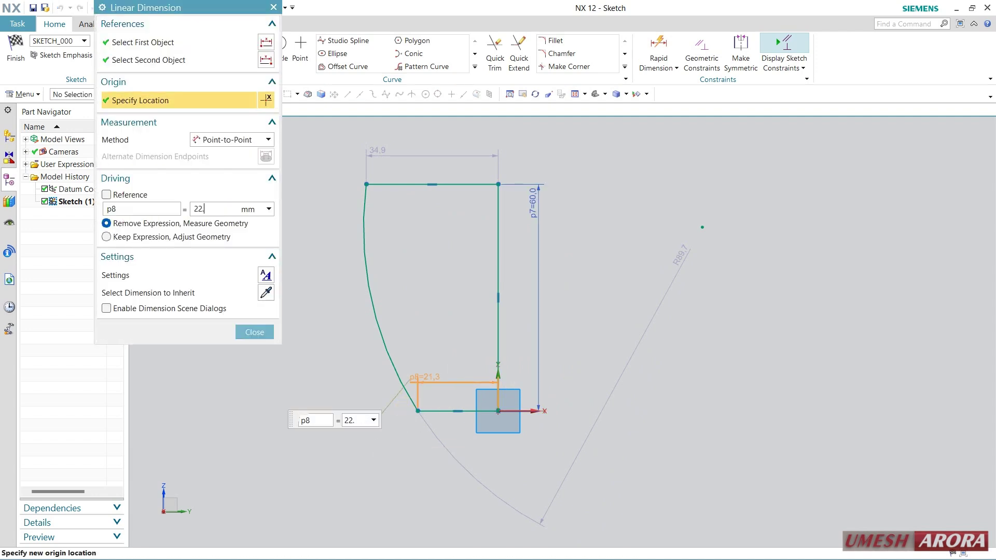
{"action": "key", "text": "Return"}
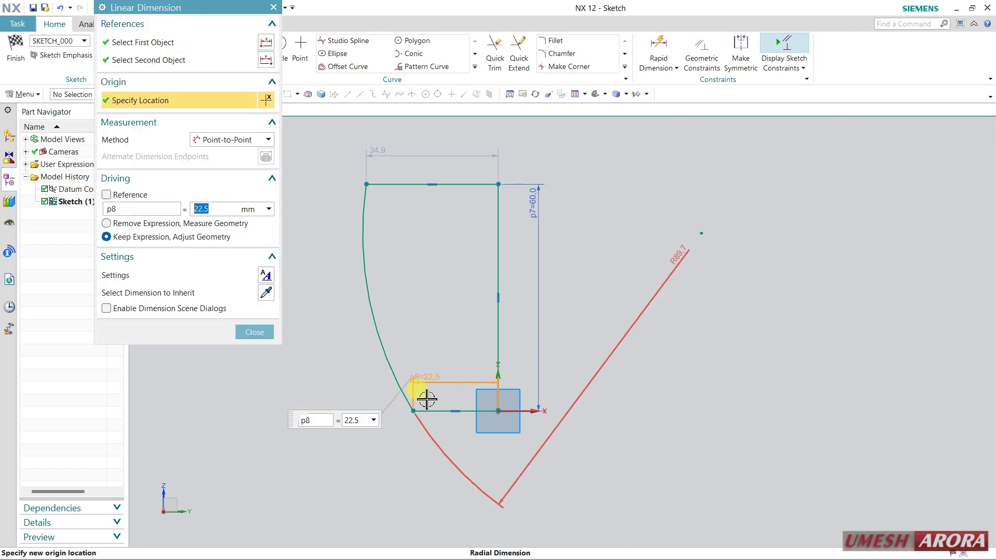
Set the top line's length to 32.5 mm and the arc's radius to 65 mm, and finish the sketch.
{"action": "double_click", "coordinate": [434, 161]}
{"action": "type", "text": "32.5"}
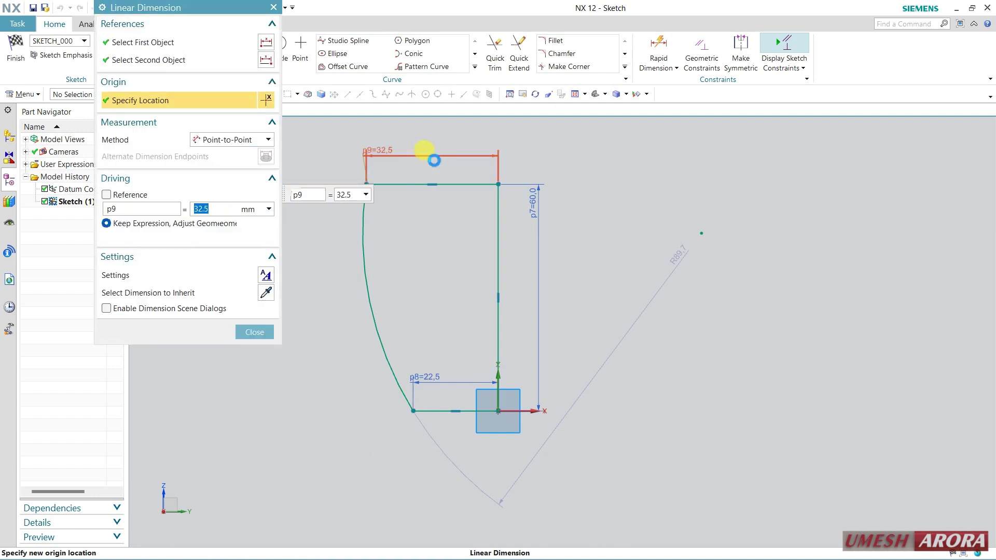
{"action": "key", "text": "Return"}
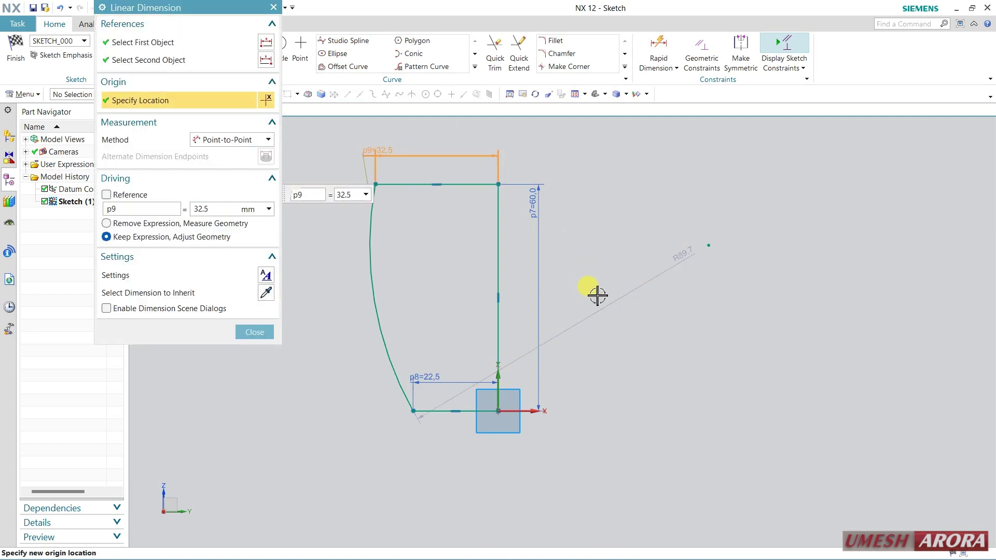
{"action": "double_click", "coordinate": [600, 311]}
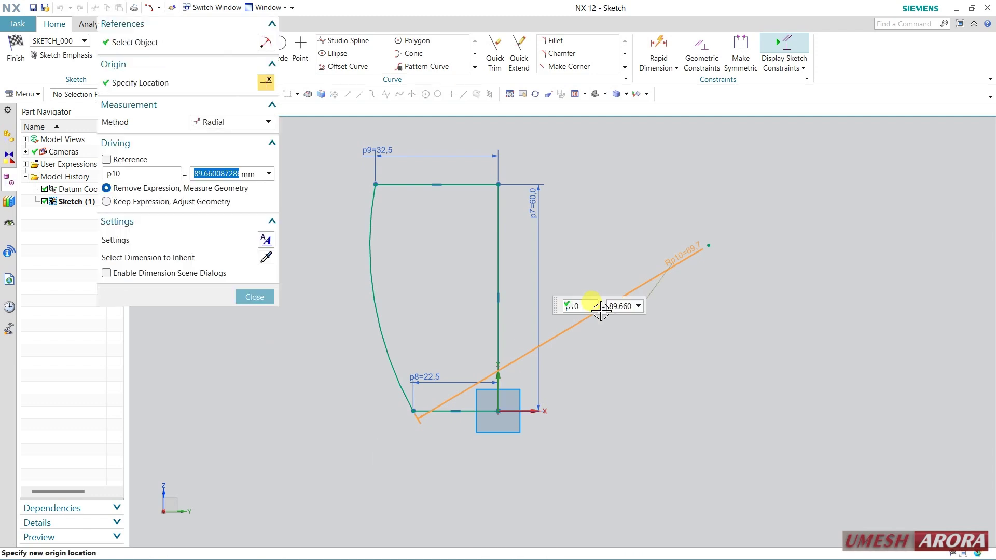
{"action": "type", "text": "65"}
{"action": "key", "text": "Return"}
{"action": "left_click", "coordinate": [255, 297]}
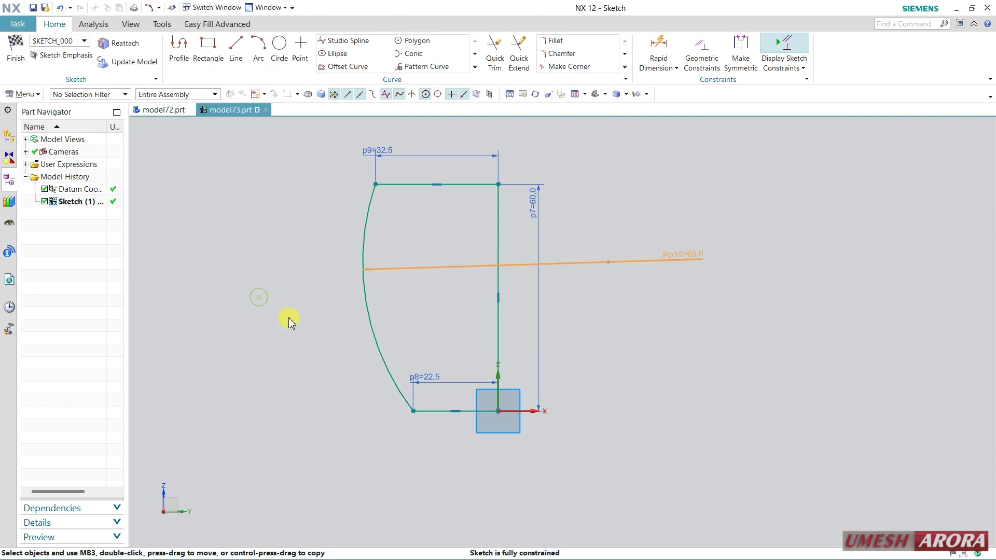
{"action": "left_click", "coordinate": [14, 52]}
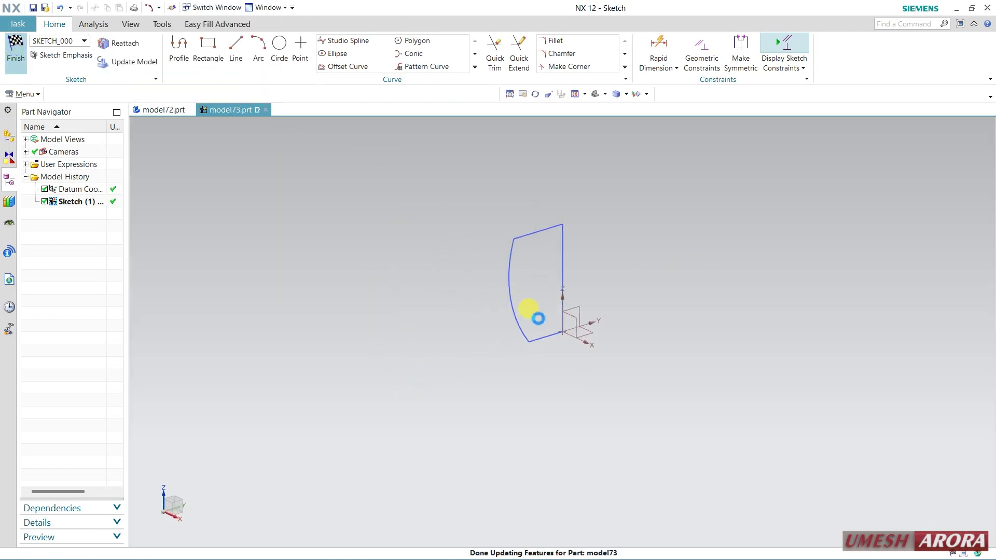
Revolve the closed profile 360° about its vertical line into a solid body.
{"action": "scroll", "coordinate": [590, 232], "scroll_direction": "up", "scroll_amount": 3}
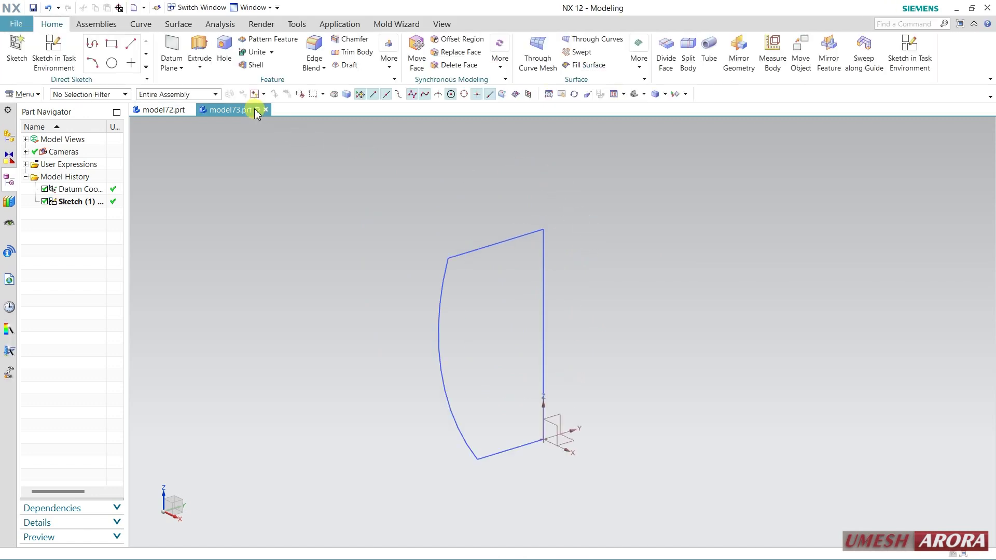
{"action": "left_click", "coordinate": [207, 94]}
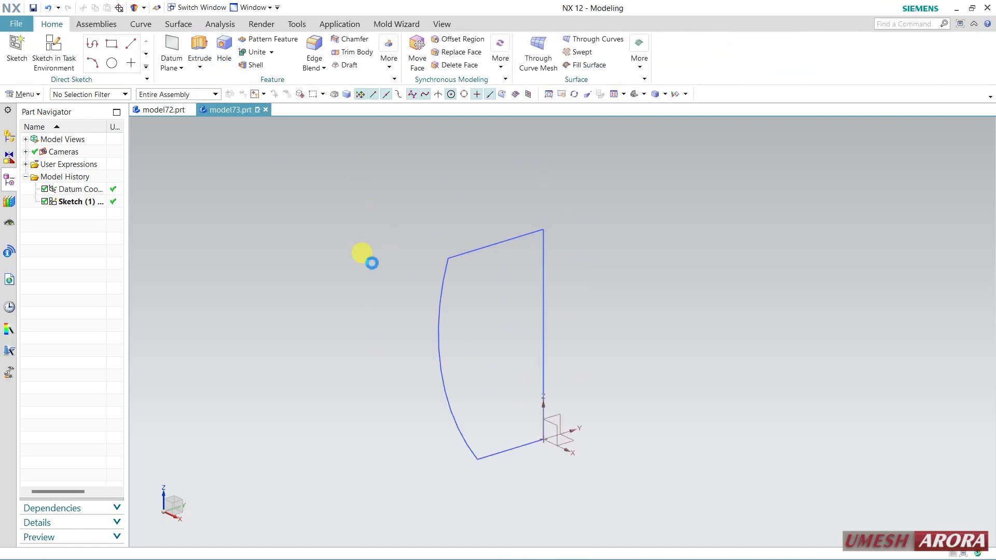
{"action": "left_click", "coordinate": [542, 273]}
{"action": "left_click", "coordinate": [134, 100]}
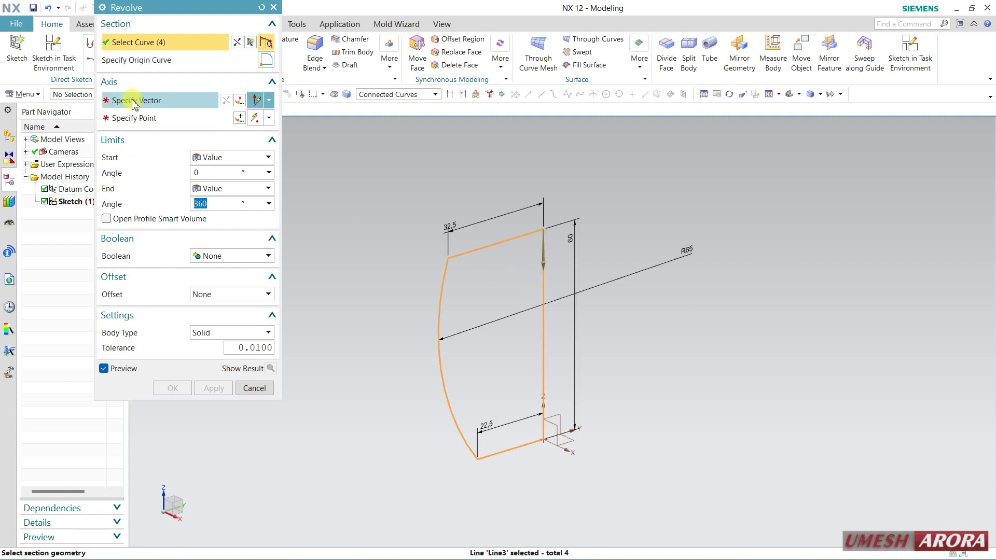
{"action": "left_click", "coordinate": [545, 272]}
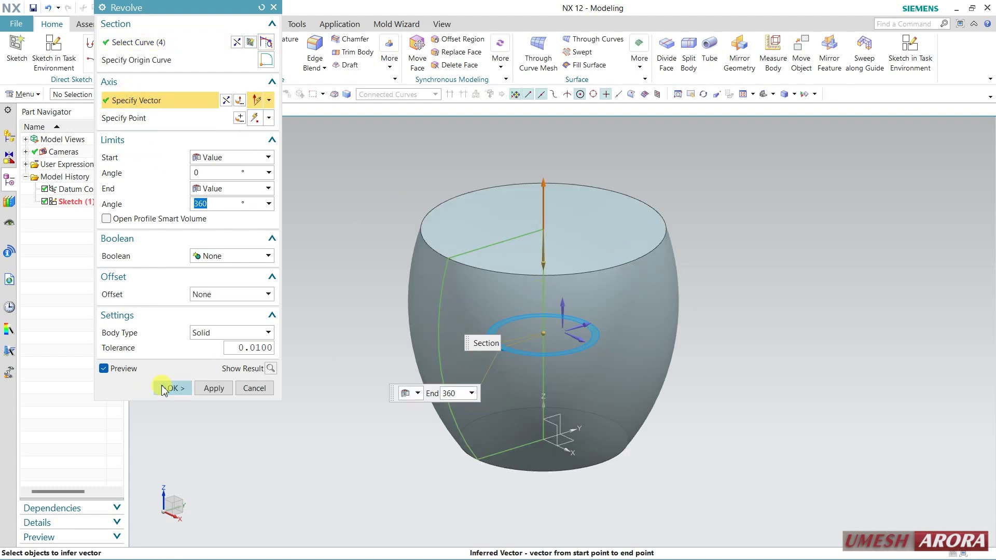
{"action": "left_click", "coordinate": [164, 390]}
Shell the body to 4 mm thickness with the top face removed, and blend both rim edges with a 2 mm radius.
{"action": "left_click", "coordinate": [255, 67]}
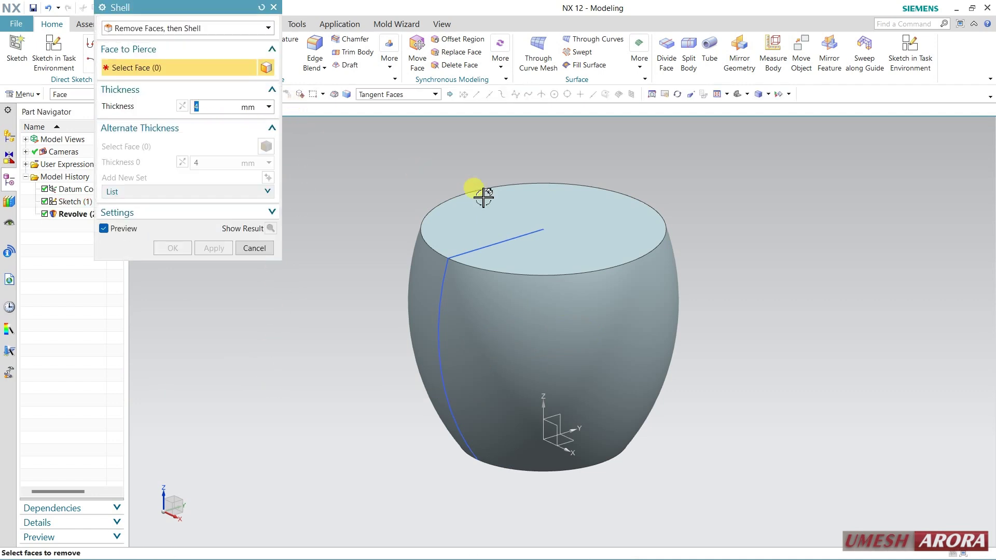
{"action": "left_click", "coordinate": [574, 227]}
{"action": "left_click", "coordinate": [184, 247]}
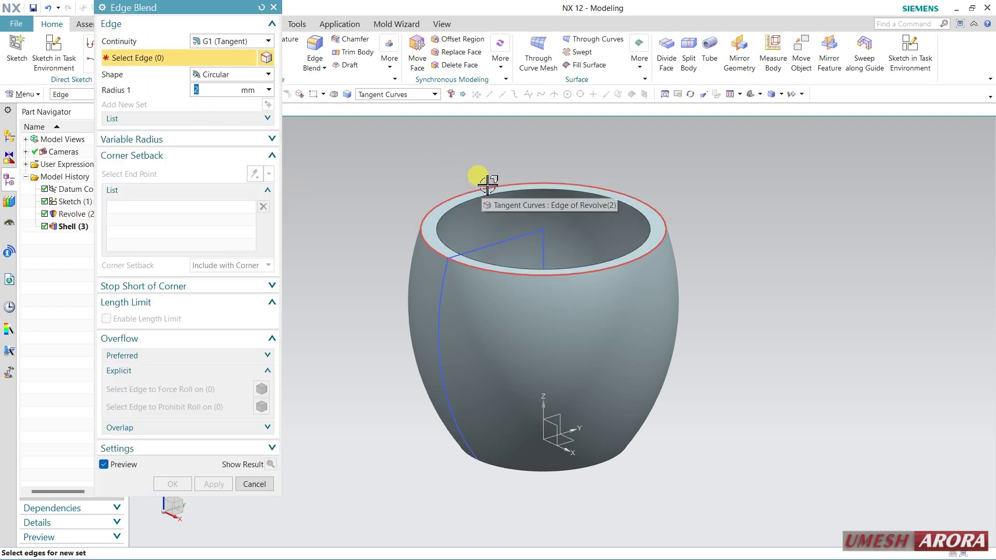
{"action": "left_click", "coordinate": [485, 195]}
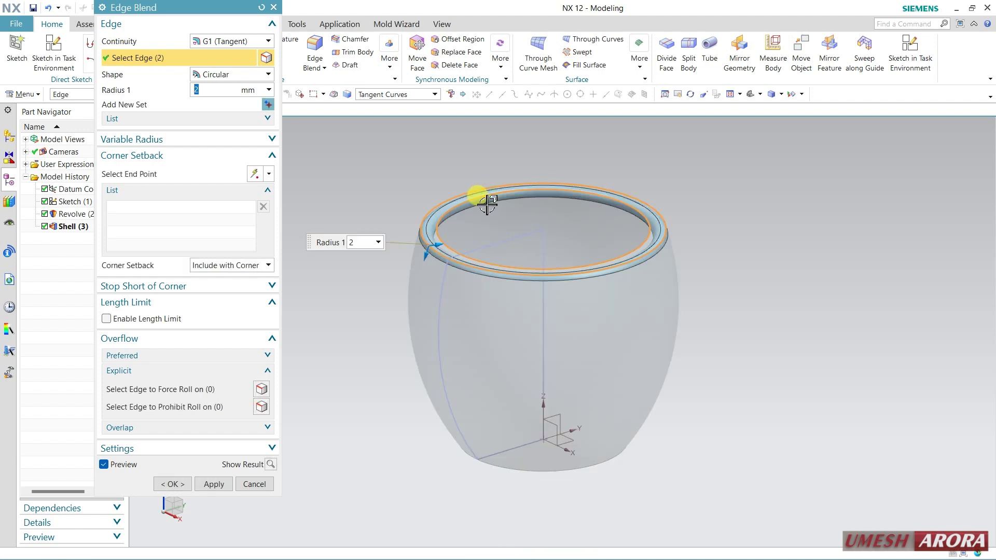
{"action": "left_click", "coordinate": [173, 484]}
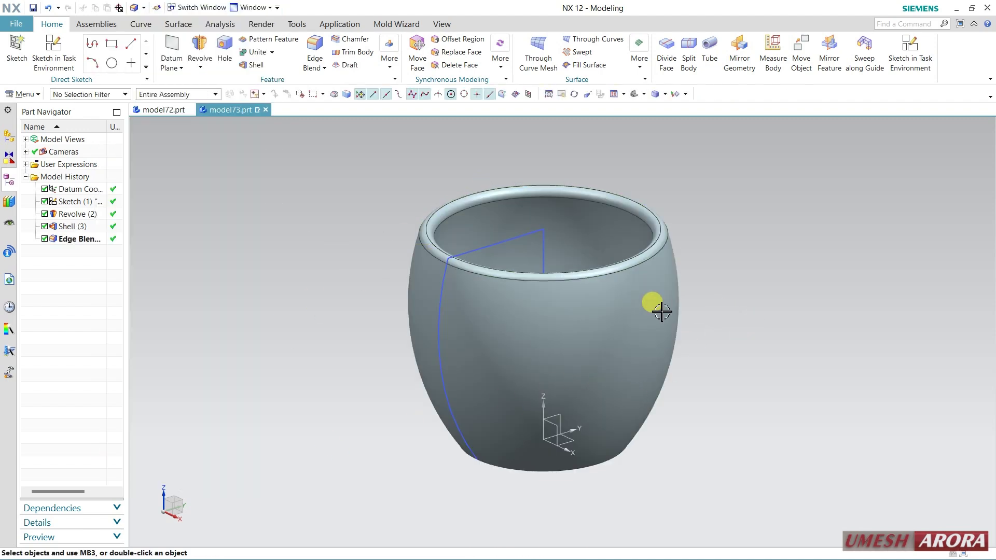
Enable True Shading and apply a dark, glossy metallic global material to the pot.
{"action": "left_click", "coordinate": [441, 24]}
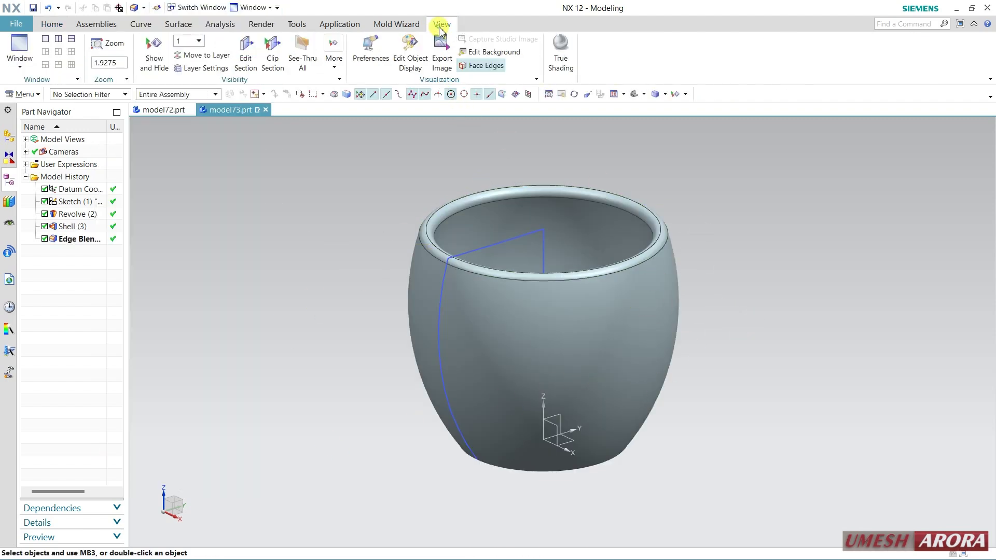
{"action": "left_click", "coordinate": [564, 58]}
{"action": "left_click", "coordinate": [601, 57]}
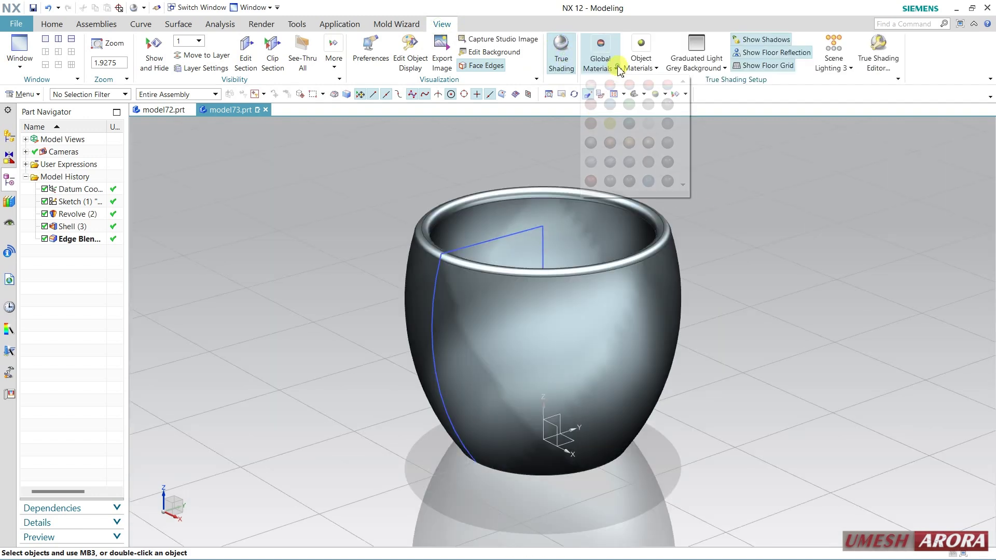
{"action": "left_click", "coordinate": [596, 139]}
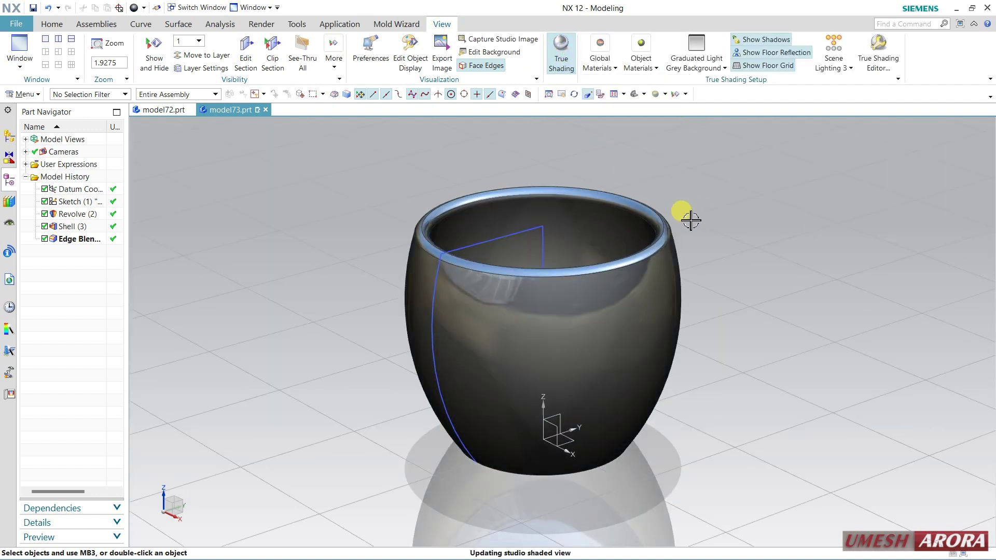
Switch off perspective and hide the floor grid, floor reflection and shadows.
{"action": "left_click", "coordinate": [586, 98]}
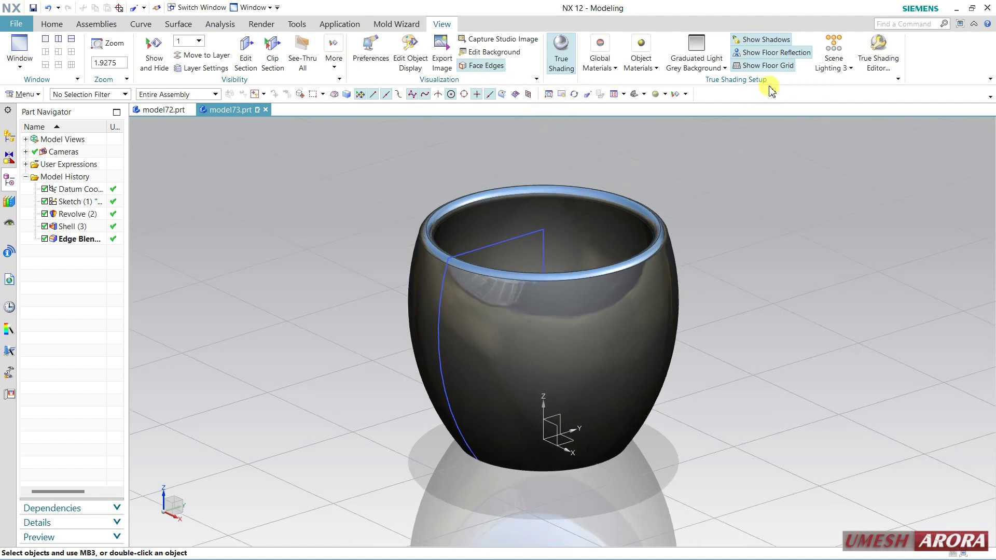
{"action": "left_click", "coordinate": [781, 67]}
{"action": "left_click", "coordinate": [783, 52]}
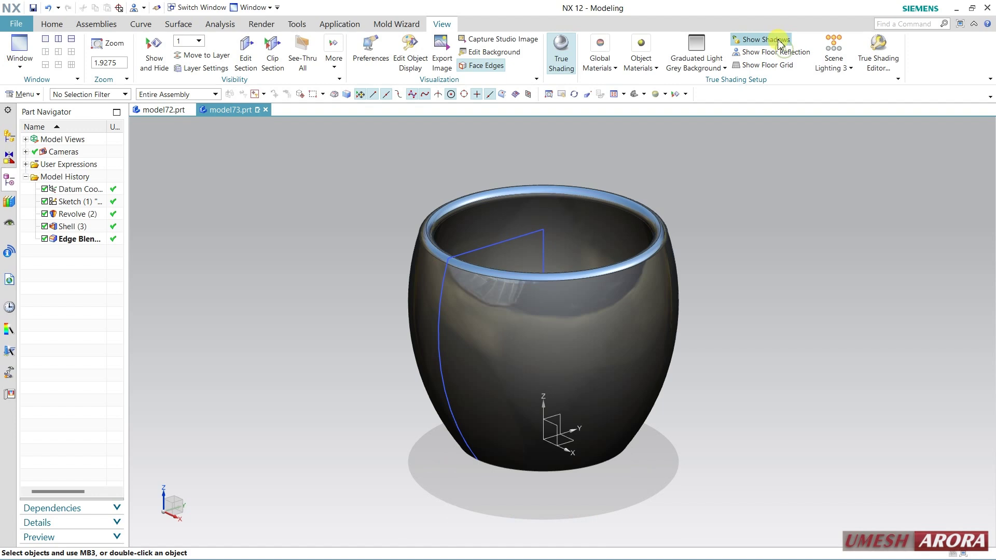
{"action": "left_click", "coordinate": [777, 40]}
Create a zero-distance Offset Surface from the pot's single outer side face.
{"action": "mouse_move", "coordinate": [747, 276]}
{"action": "middle_mouse_down"}
{"action": "mouse_move", "coordinate": [723, 225]}
{"action": "mouse_move", "coordinate": [723, 271]}
{"action": "mouse_move", "coordinate": [707, 269]}
{"action": "mouse_move", "coordinate": [703, 253]}
{"action": "mouse_move", "coordinate": [684, 266]}
{"action": "mouse_move", "coordinate": [732, 272]}
{"action": "middle_mouse_up"}
{"action": "left_click", "coordinate": [178, 24]}
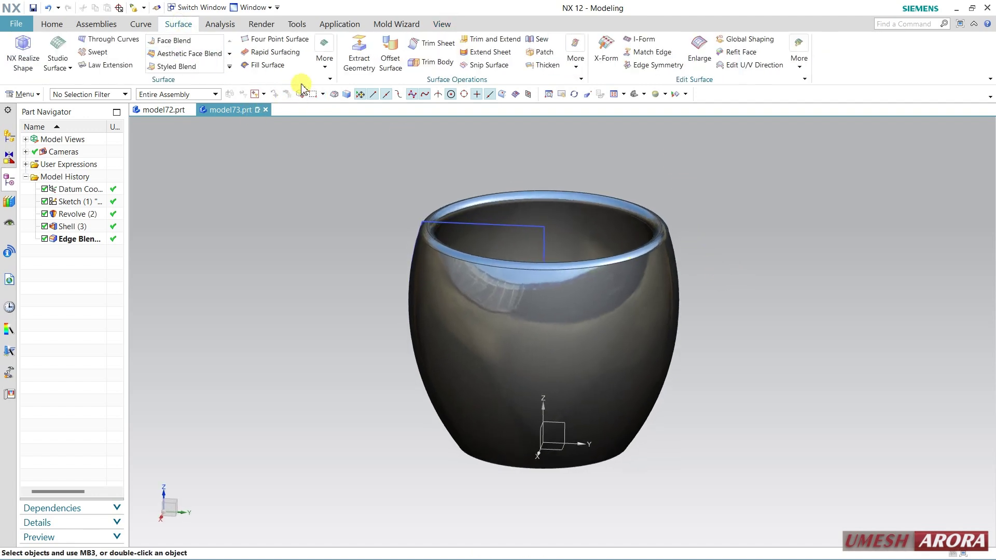
{"action": "left_click", "coordinate": [390, 52]}
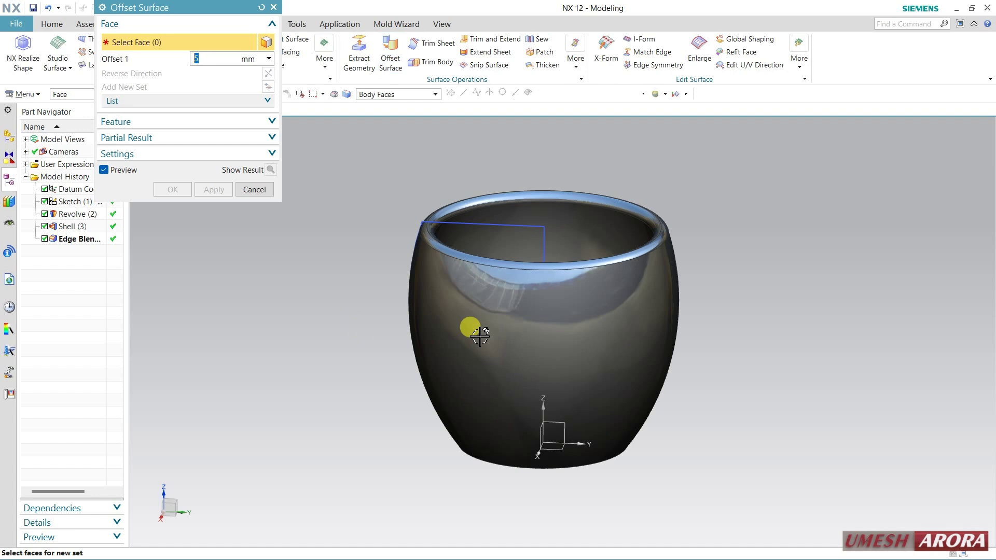
{"action": "left_click", "coordinate": [415, 95]}
{"action": "left_click", "coordinate": [399, 105]}
{"action": "left_click", "coordinate": [454, 302]}
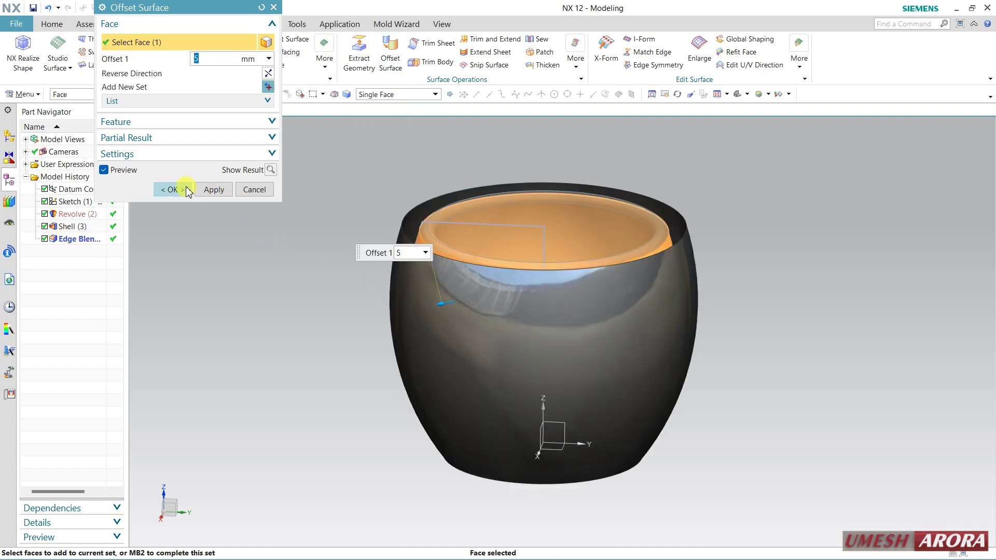
{"action": "type", "text": "0"}
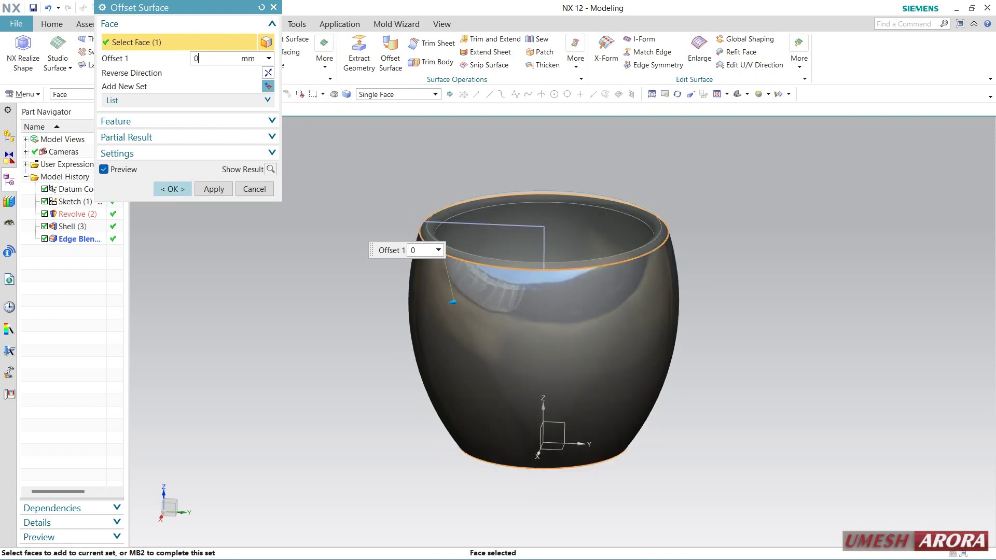
{"action": "left_click", "coordinate": [171, 189]}
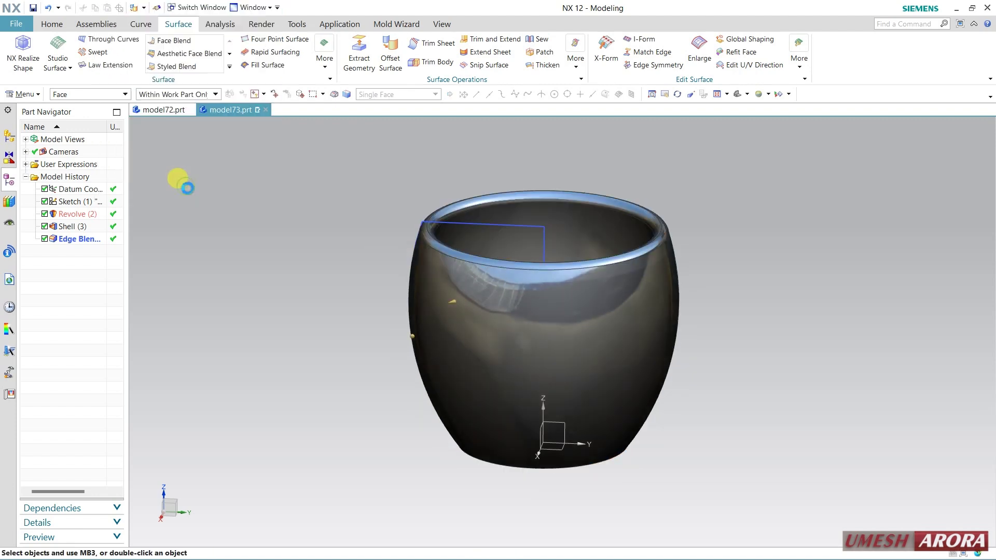
Hide the solid pot body so only the offset sheet and the profile sketch remain displayed.
{"action": "left_click", "coordinate": [571, 228]}
{"action": "key", "text": "ctrl+b"}
{"action": "middle_click_drag", "start_coordinate": [767, 285], "coordinate": [758, 333]}
Start a sketch on the horizontal XY plane and draw a slanted line about 48 mm long from the origin past the sheet's outer edge.
{"action": "left_click", "coordinate": [52, 24]}
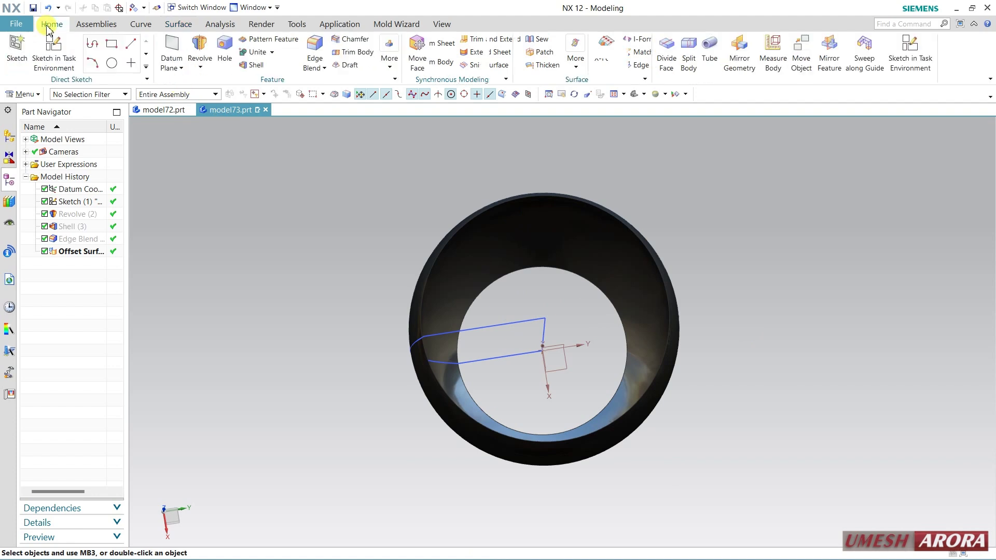
{"action": "left_click", "coordinate": [65, 59]}
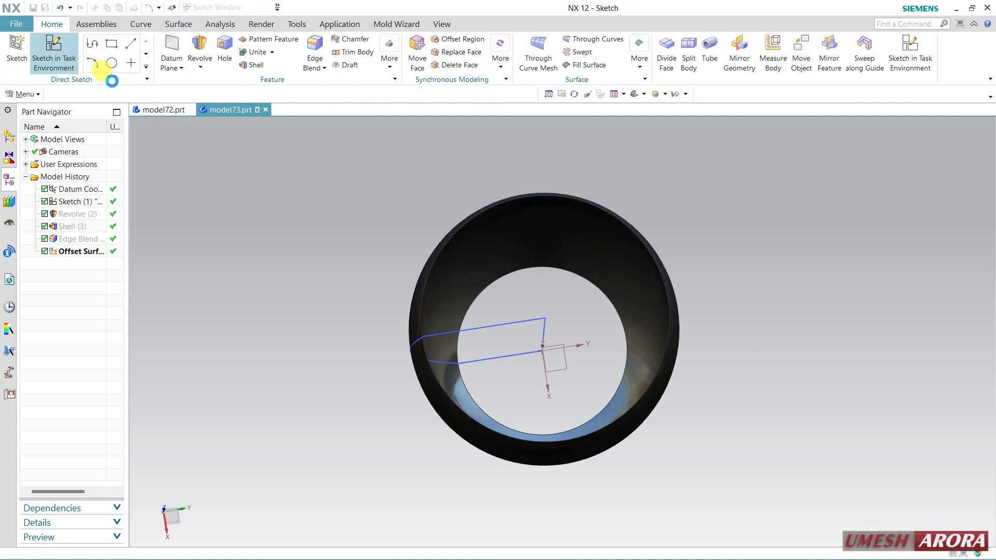
{"action": "left_click", "coordinate": [564, 359]}
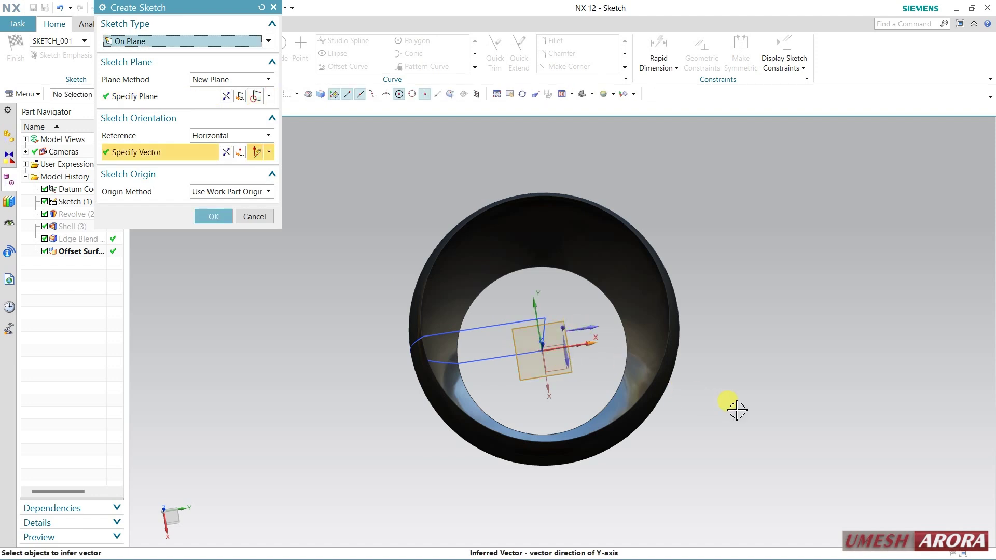
{"action": "middle_click", "coordinate": [669, 358]}
{"action": "scroll", "coordinate": [579, 382], "scroll_direction": "up", "scroll_amount": 3}
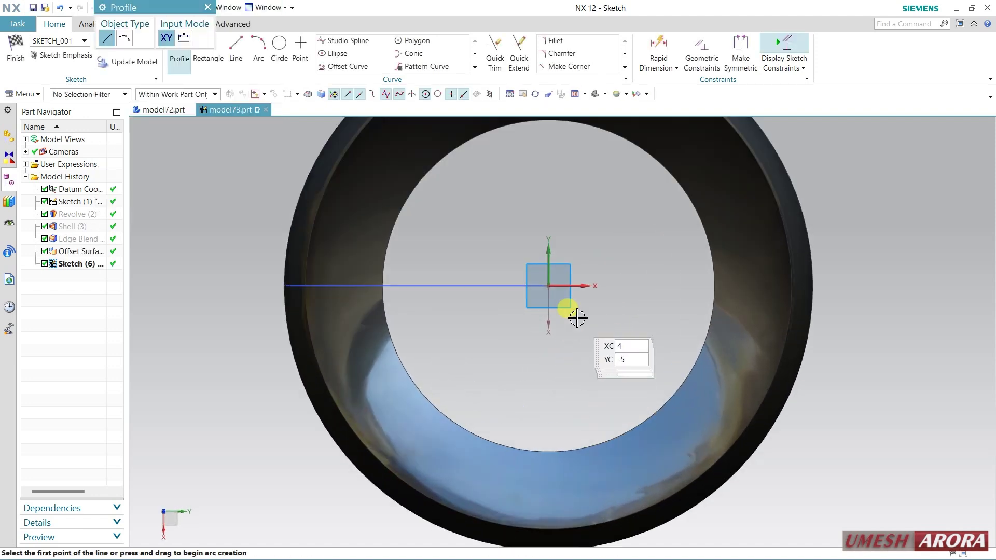
{"action": "left_click", "coordinate": [548, 286]}
{"action": "left_click", "coordinate": [227, 442]}
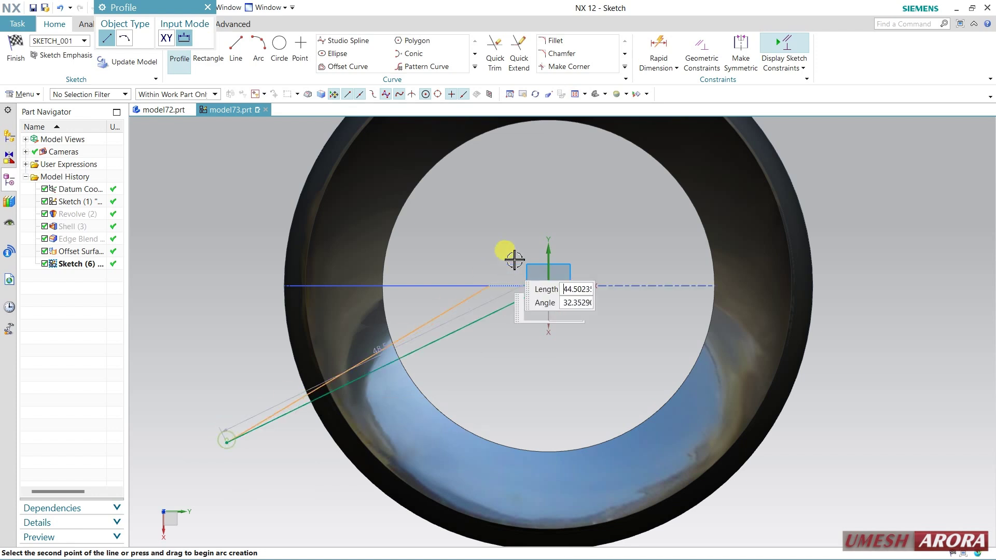
{"action": "key", "text": "Escape"}
{"action": "key", "text": "Escape"}
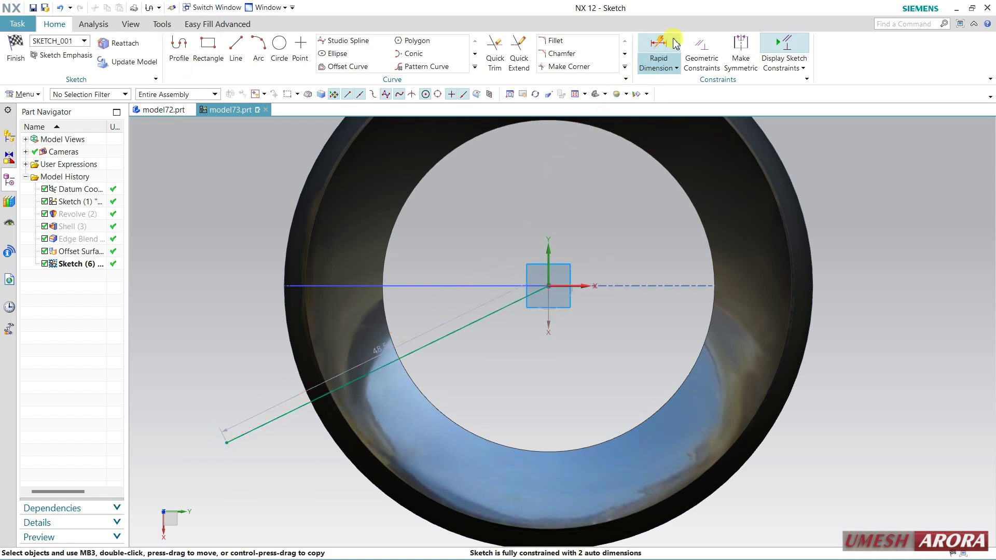
Dimension the angle between the slanted line and the horizontal axis as 10°.
{"action": "left_click", "coordinate": [591, 286]}
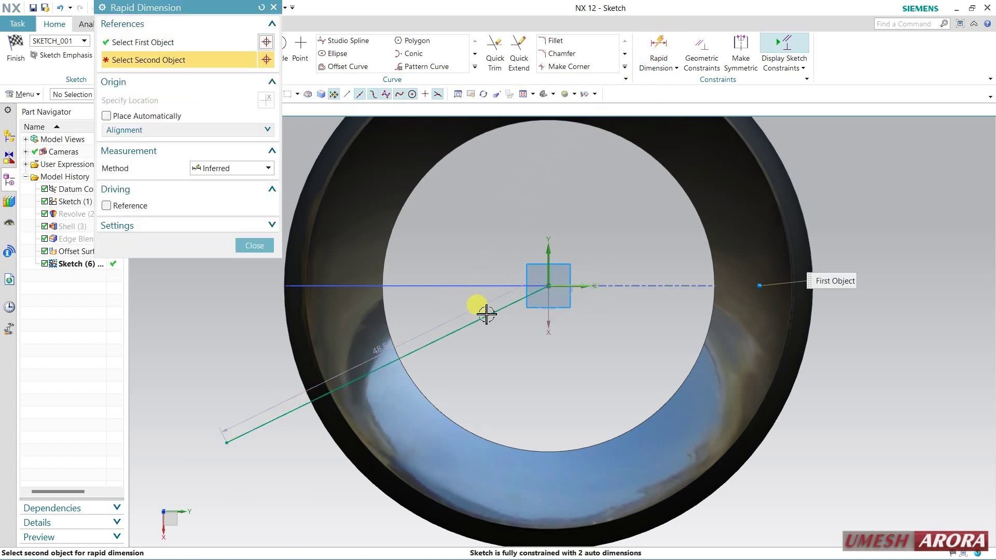
{"action": "left_click", "coordinate": [488, 318]}
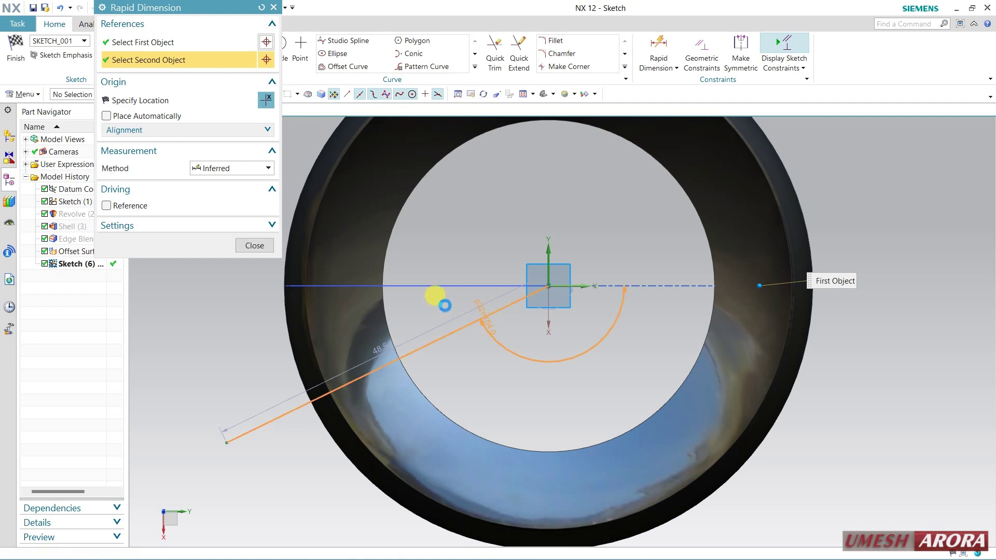
{"action": "left_click", "coordinate": [407, 307]}
{"action": "type", "text": "10"}
{"action": "key", "text": "Return"}
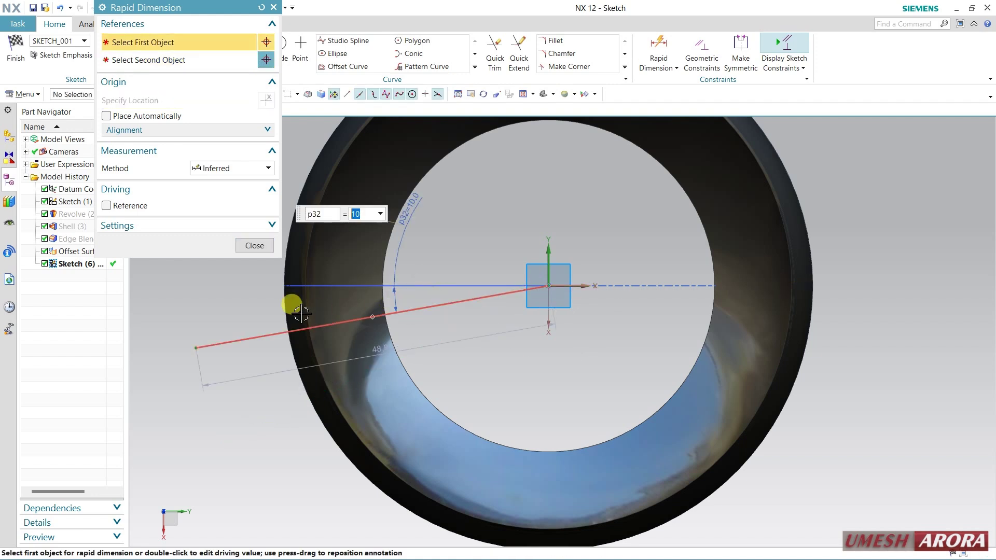
{"action": "left_click", "coordinate": [254, 246]}
Offset the slanted line 1 mm toward the horizontal axis, converting the original line to reference.
{"action": "middle_click_drag", "start_coordinate": [510, 267], "coordinate": [541, 300], "text": "shift"}
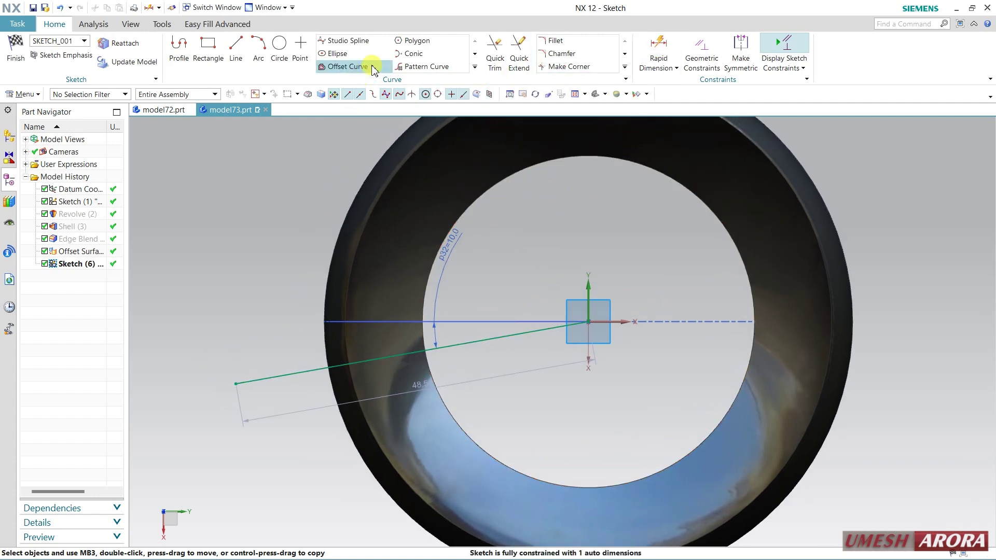
{"action": "left_click", "coordinate": [344, 67]}
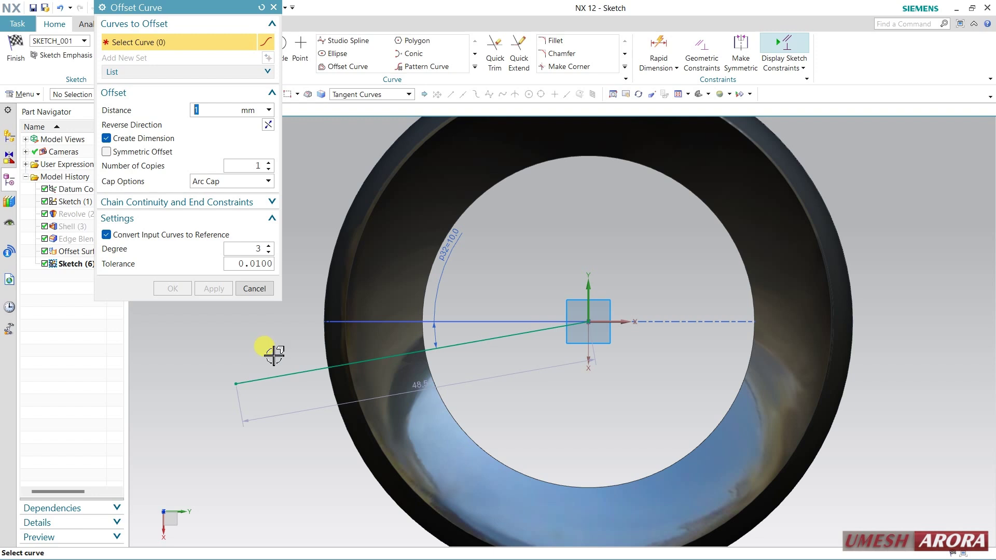
{"action": "left_click", "coordinate": [292, 374]}
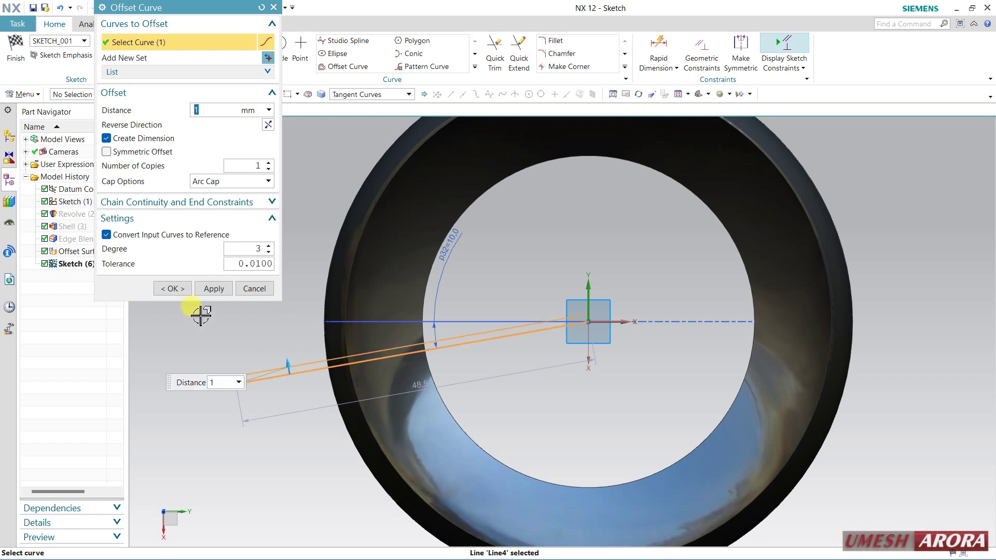
{"action": "left_click", "coordinate": [181, 290]}
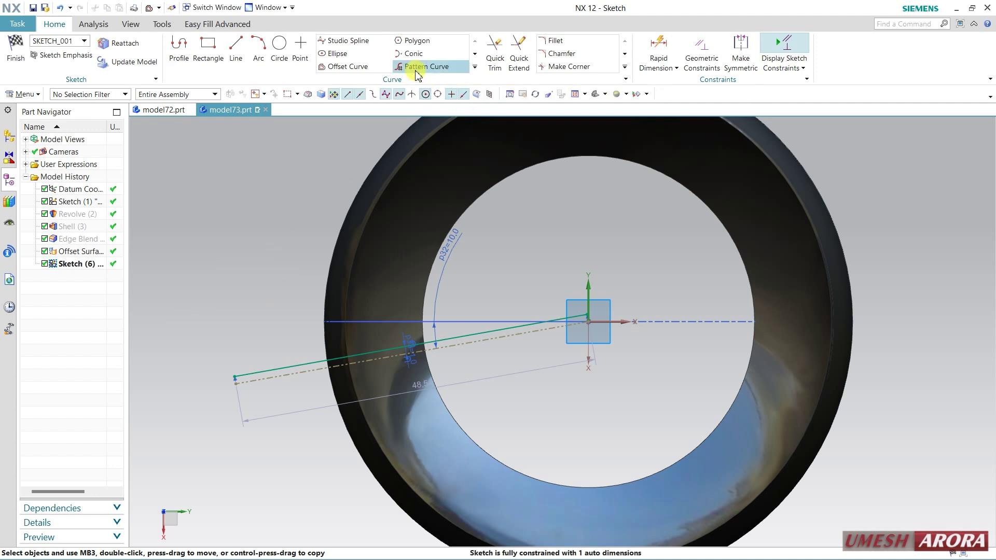
Mirror the offset line about the sketch's horizontal axis.
{"action": "left_click", "coordinate": [474, 67]}
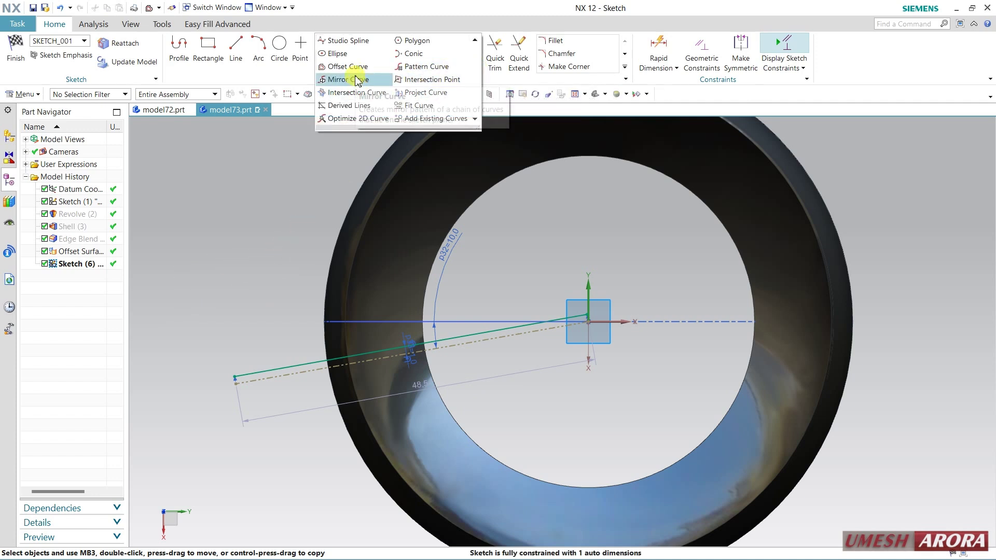
{"action": "left_click", "coordinate": [288, 364]}
{"action": "left_click", "coordinate": [198, 83]}
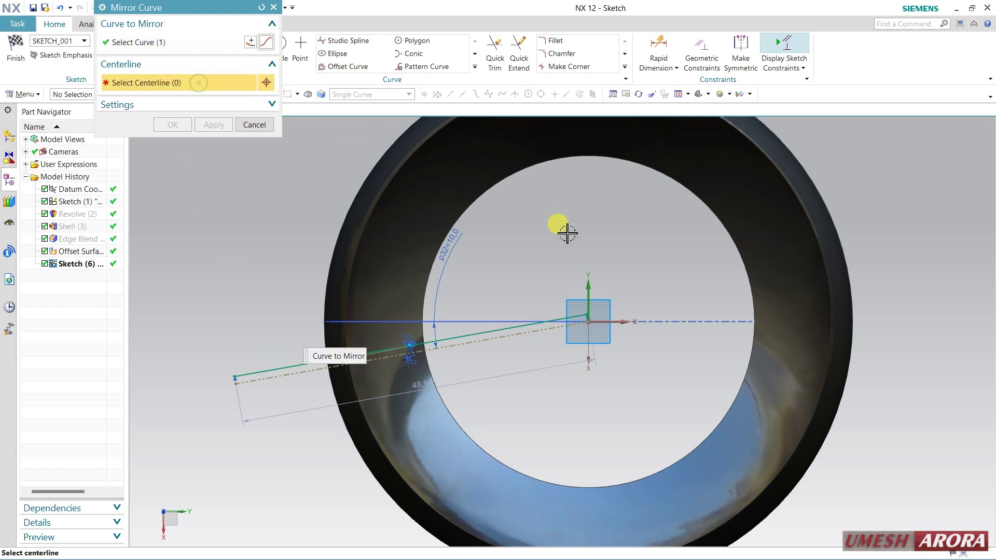
{"action": "left_click", "coordinate": [623, 322]}
{"action": "left_click", "coordinate": [174, 130]}
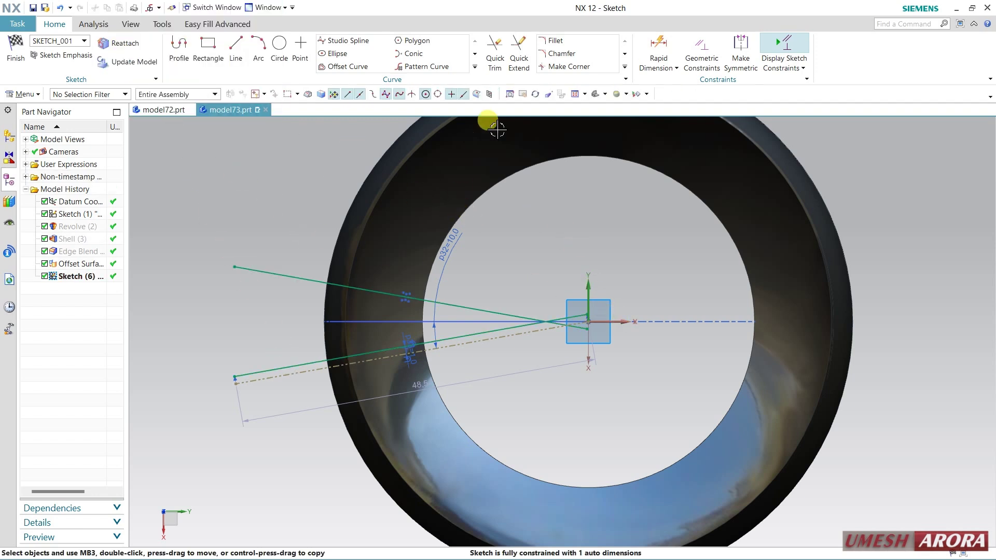
Trim the two mirrored lines beyond their intersection near the origin, leaving an open V shape.
{"action": "left_click", "coordinate": [499, 68]}
{"action": "left_click", "coordinate": [573, 323]}
{"action": "left_click", "coordinate": [255, 109]}
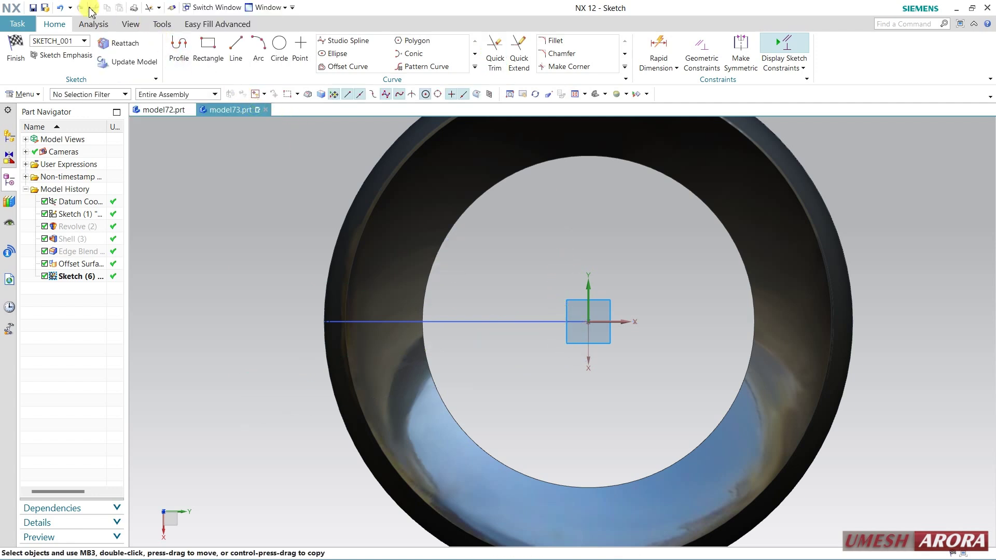
{"action": "left_click", "coordinate": [60, 7]}
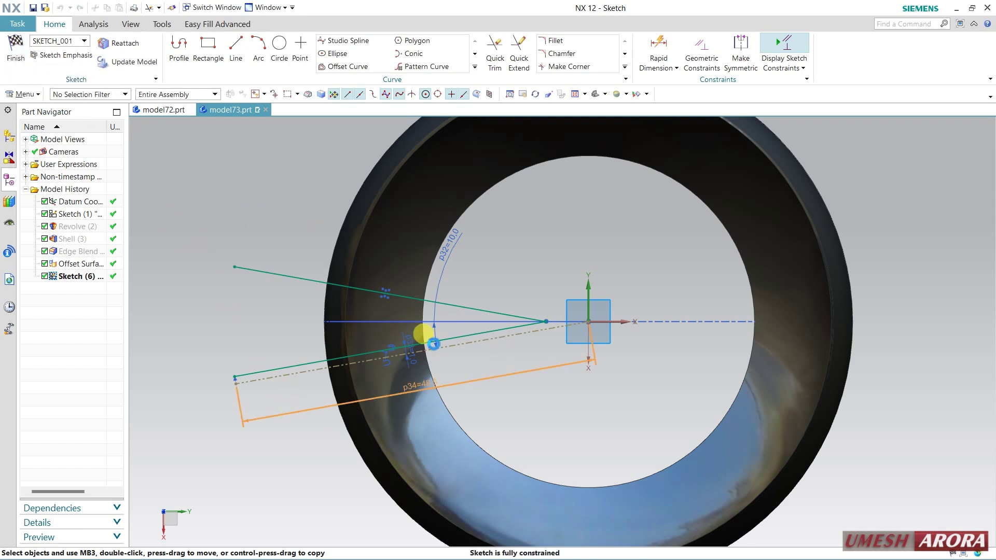
Set the slanted reference line's length to 45 mm and finish the sketch.
{"action": "double_click", "coordinate": [434, 341]}
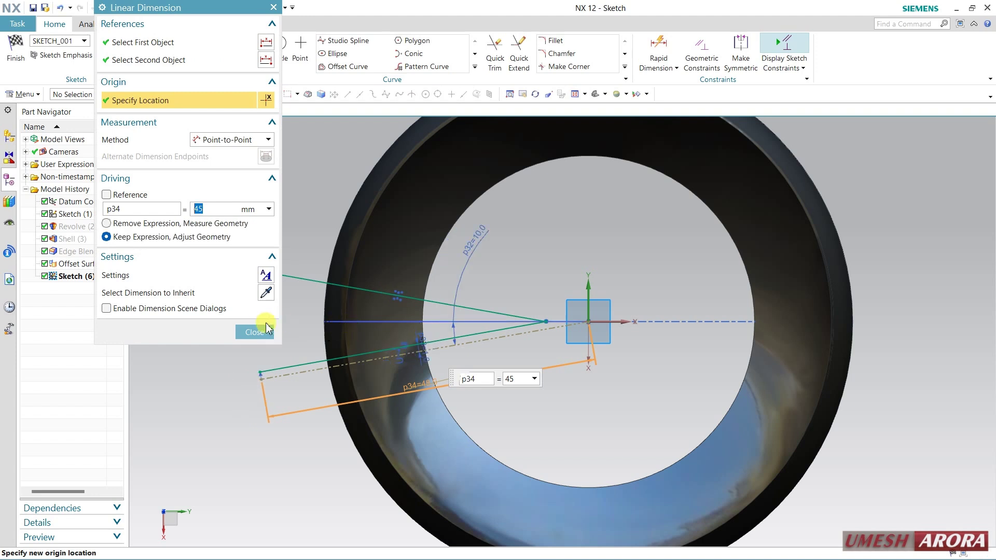
{"action": "left_click", "coordinate": [255, 332]}
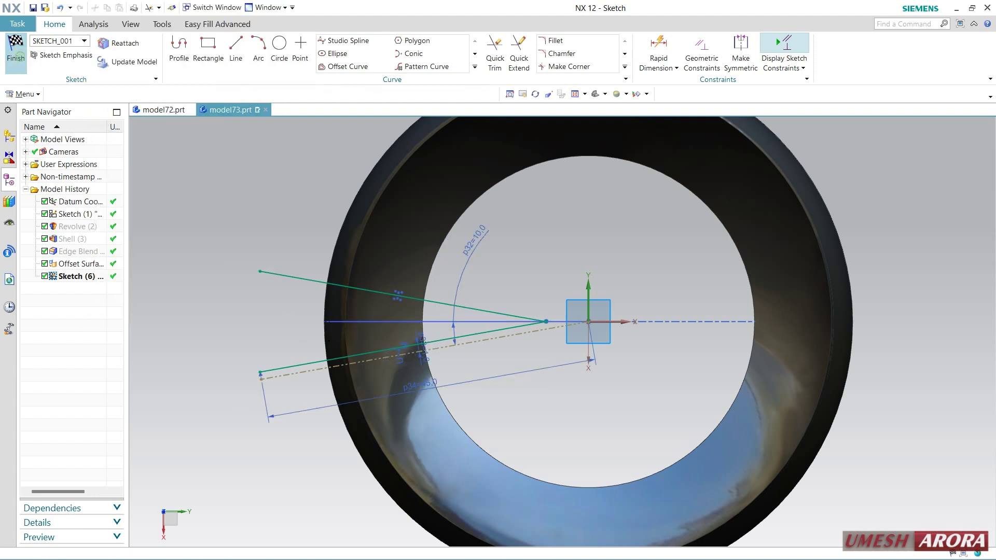
{"action": "left_click", "coordinate": [16, 51]}
Split the offset sheet body with an extrusion of the two V-shaped sketch lines.
{"action": "middle_click_drag", "start_coordinate": [768, 338], "coordinate": [790, 312]}
{"action": "left_click", "coordinate": [695, 64]}
{"action": "left_click", "coordinate": [602, 212]}
{"action": "left_click", "coordinate": [171, 115]}
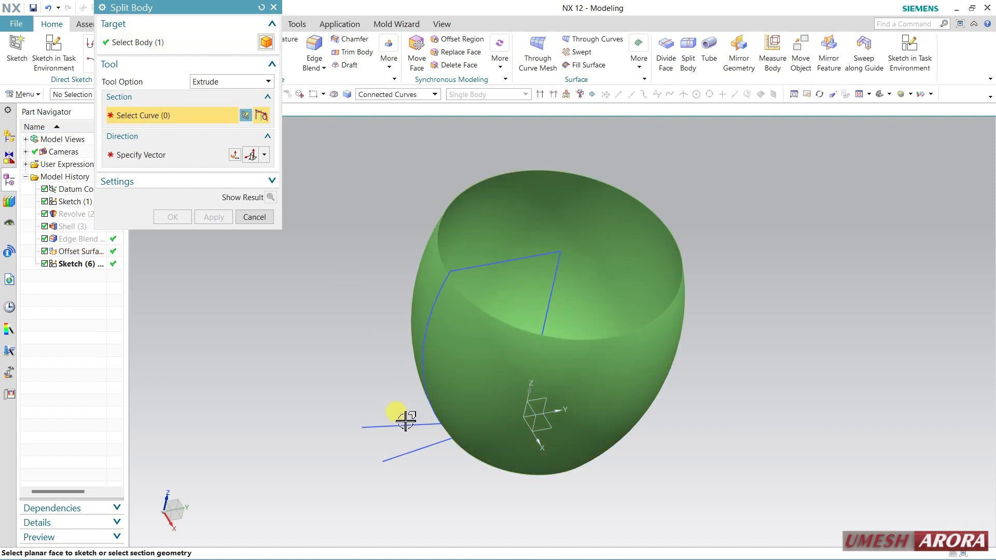
{"action": "left_click", "coordinate": [413, 445]}
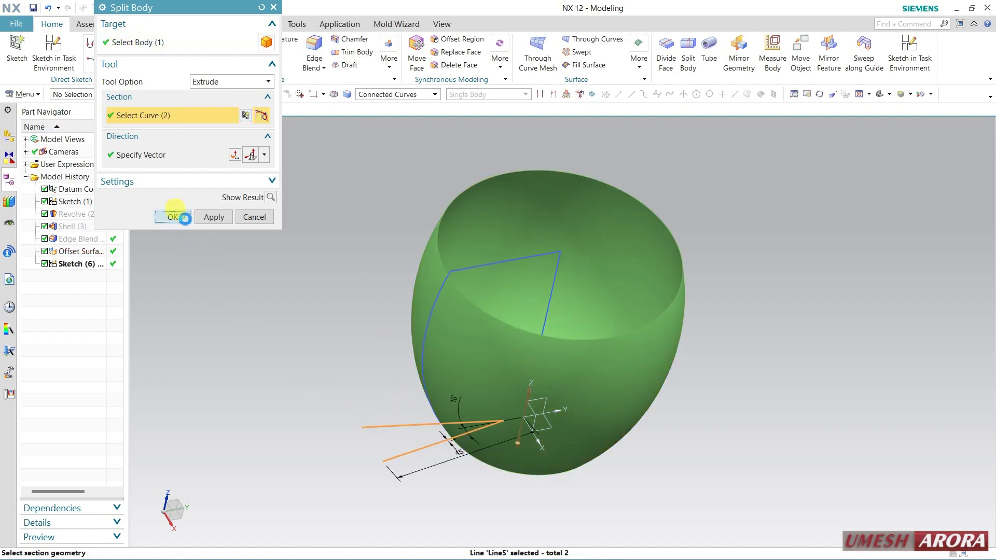
{"action": "left_click", "coordinate": [183, 217]}
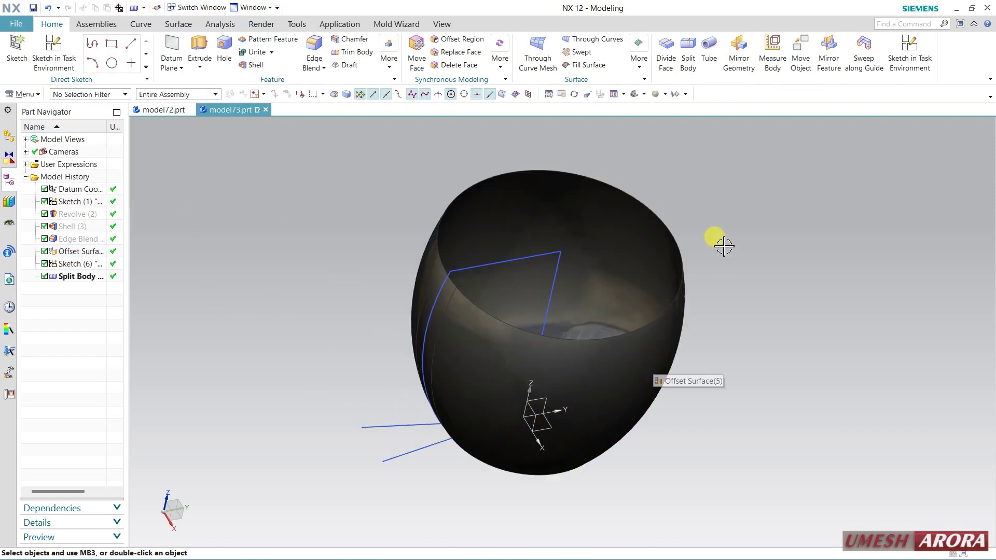
Remove the large remaining part of the split sheet with Delete Body, keeping only the narrow vertical strip.
{"action": "left_click", "coordinate": [25, 95]}
{"action": "mouse_move", "coordinate": [41, 147]}
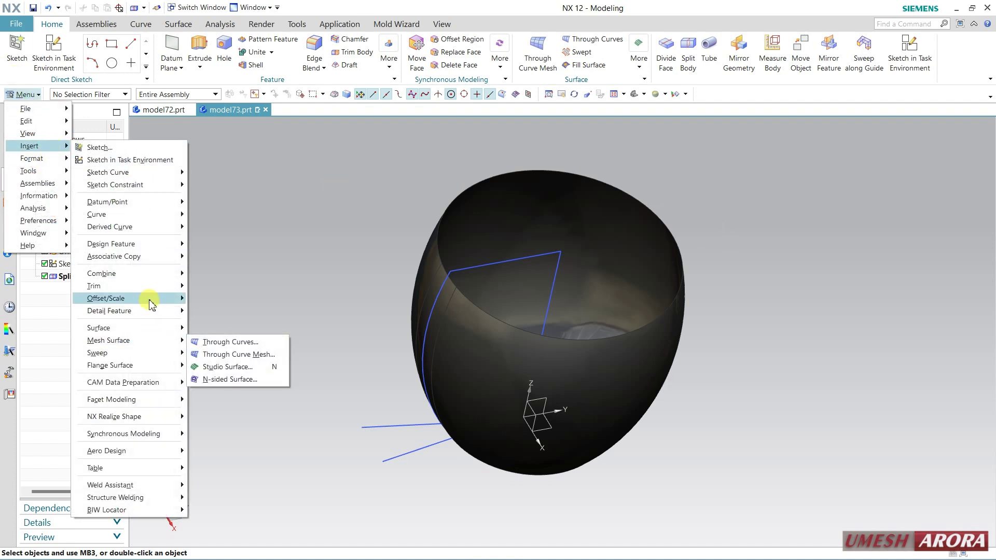
{"action": "mouse_move", "coordinate": [151, 287]}
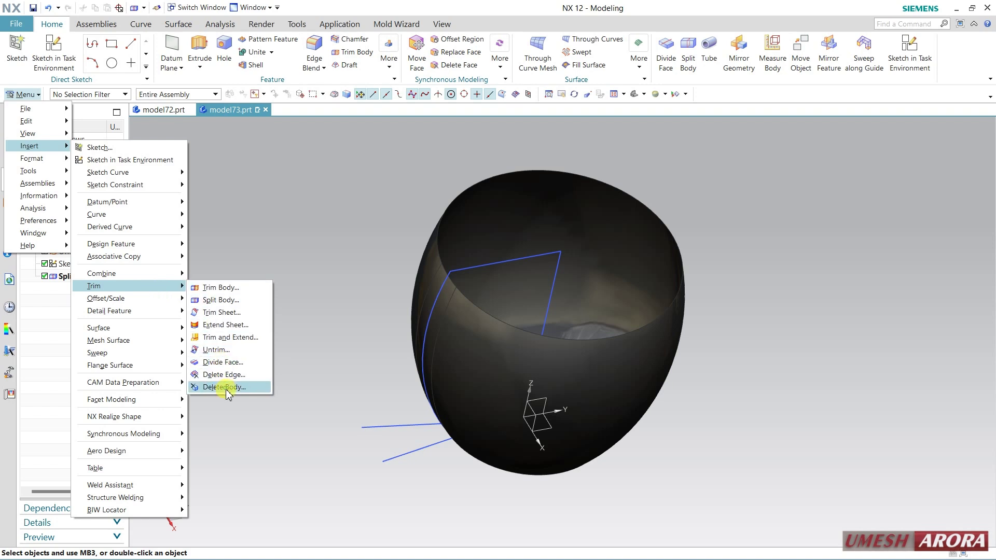
{"action": "left_click", "coordinate": [224, 387]}
{"action": "left_click", "coordinate": [647, 351]}
{"action": "middle_click", "coordinate": [798, 385]}
{"action": "middle_click_drag", "start_coordinate": [798, 385], "coordinate": [694, 348]}
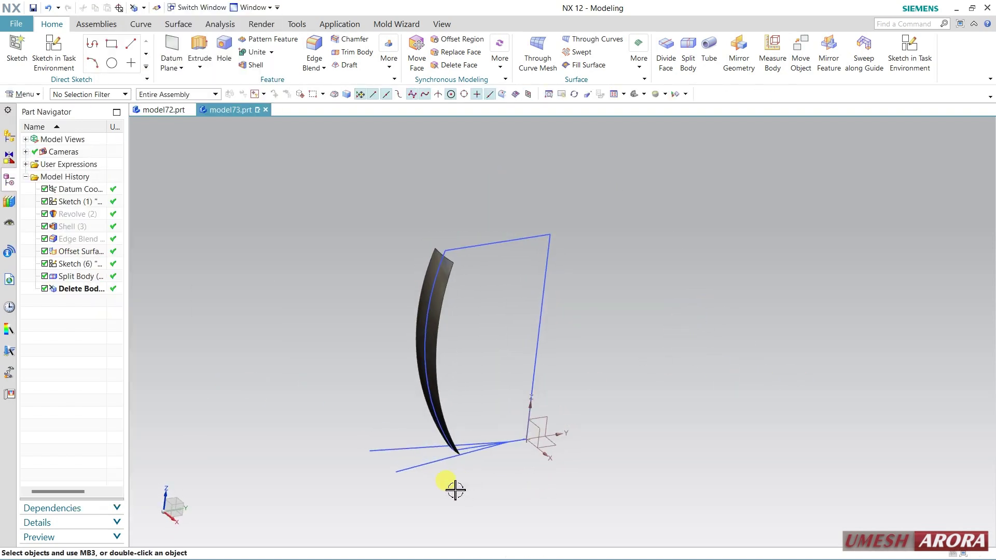
Hide the V-shaped sketch below the narrow strip.
{"action": "left_click", "coordinate": [434, 468]}
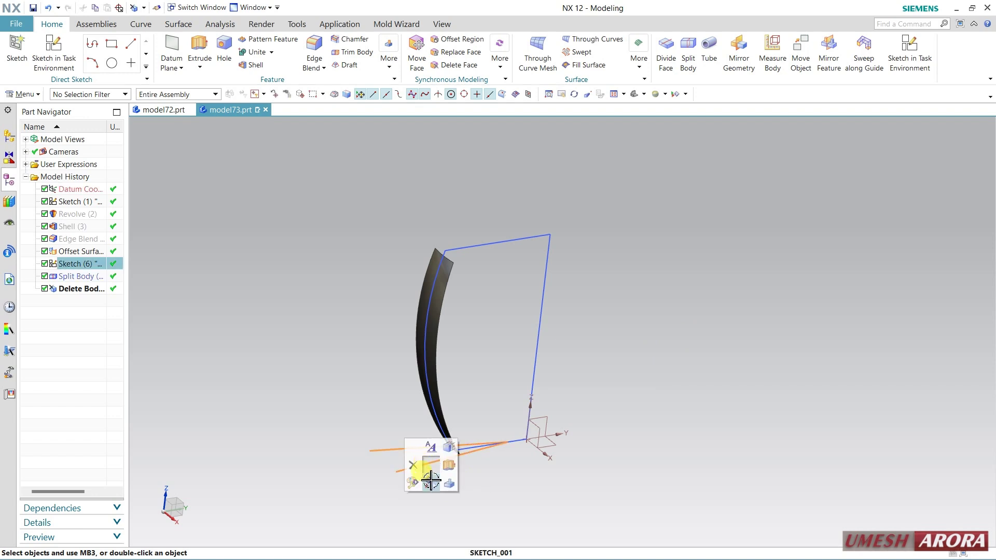
{"action": "key", "text": "Escape"}
{"action": "mouse_move", "coordinate": [355, 443]}
{"action": "middle_mouse_down"}
{"action": "mouse_move", "coordinate": [356, 429]}
{"action": "mouse_move", "coordinate": [399, 426]}
{"action": "mouse_move", "coordinate": [302, 419]}
{"action": "mouse_move", "coordinate": [378, 426]}
{"action": "mouse_move", "coordinate": [370, 432]}
{"action": "mouse_move", "coordinate": [400, 419]}
{"action": "middle_mouse_up"}
Start a sketch on the vertical XZ plane with the X axis as horizontal reference and the plane normal reversed.
{"action": "left_click", "coordinate": [79, 59]}
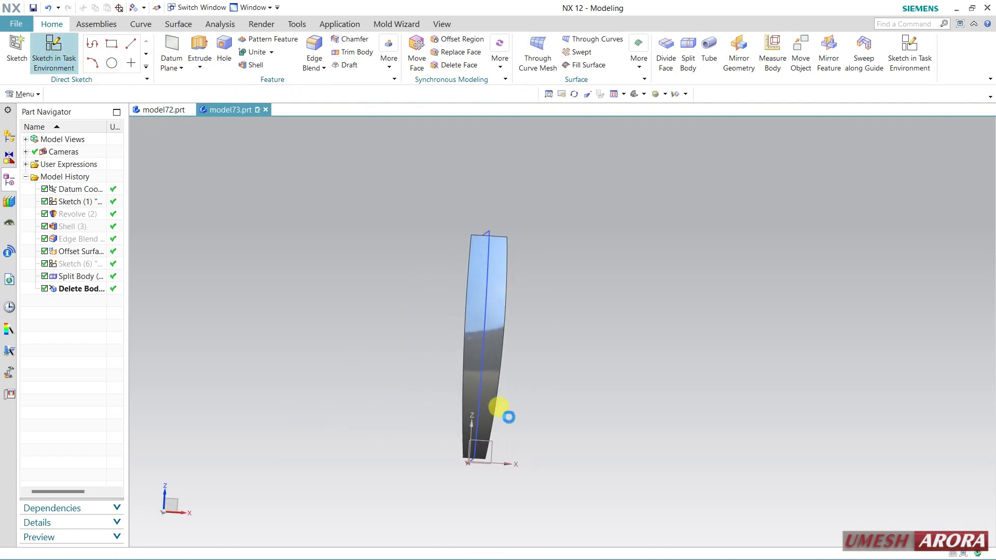
{"action": "left_click", "coordinate": [484, 438]}
{"action": "left_click", "coordinate": [512, 465]}
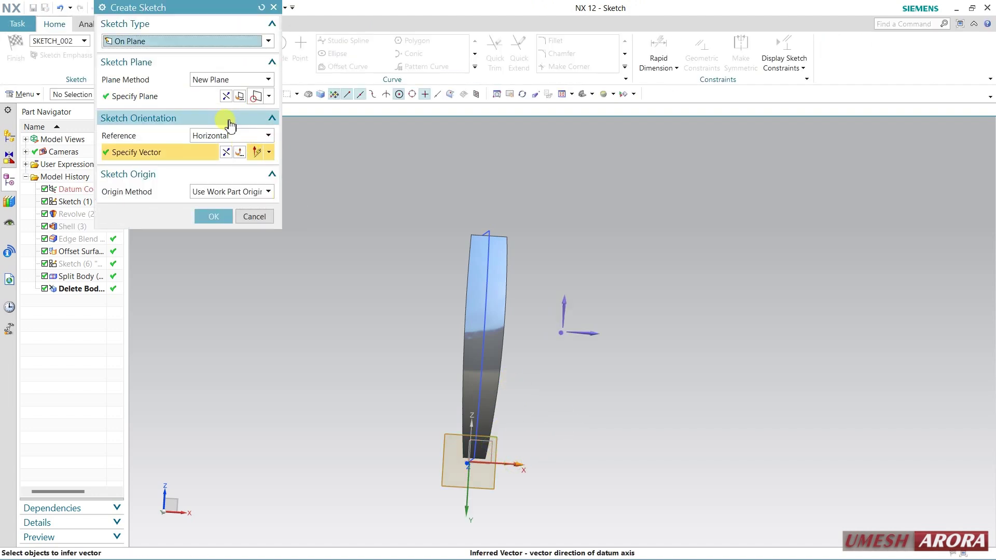
{"action": "left_click", "coordinate": [227, 97]}
{"action": "middle_click", "coordinate": [334, 357]}
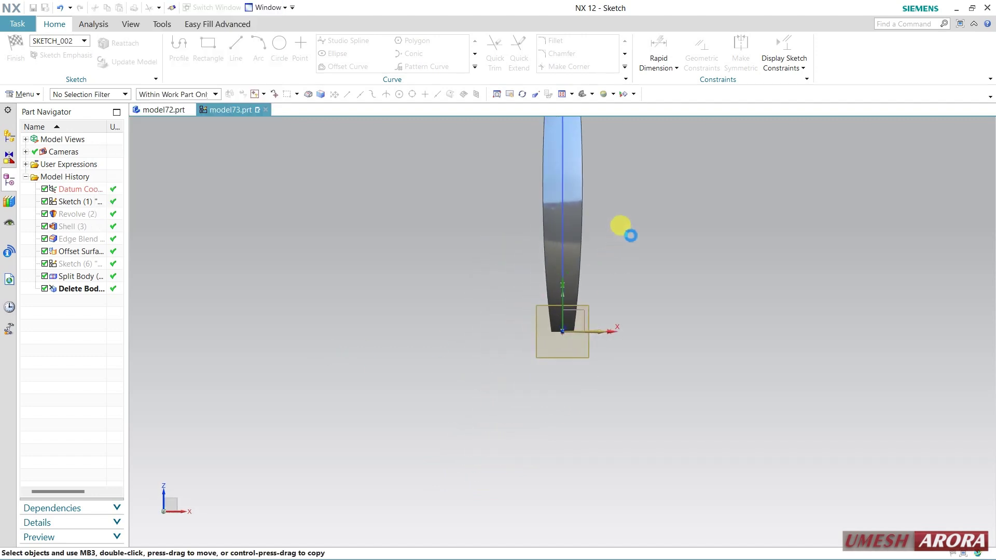
Sketch a horizontal line across the strip near its upper end and set its length to 20 mm.
{"action": "scroll", "coordinate": [574, 238], "scroll_direction": "up", "scroll_amount": 2}
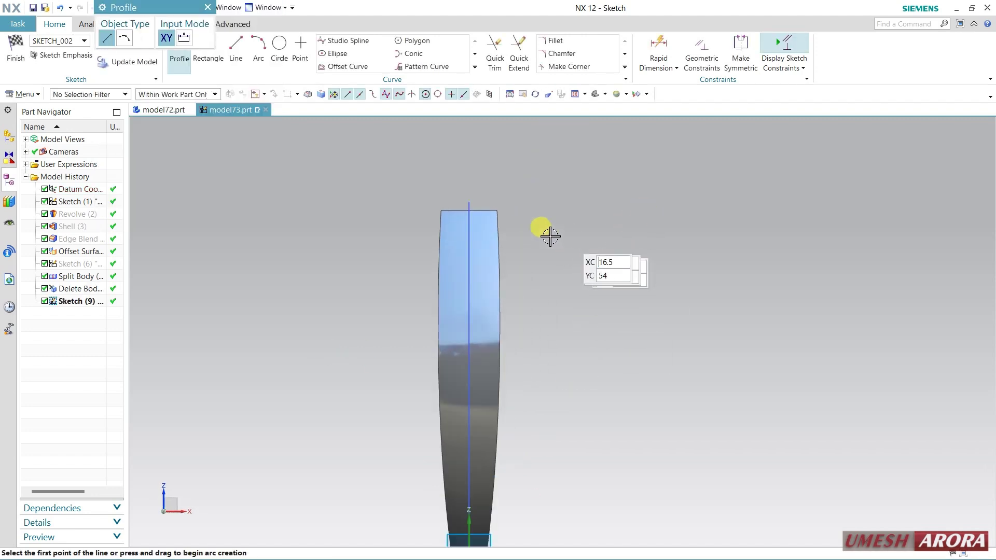
{"action": "left_click", "coordinate": [440, 228]}
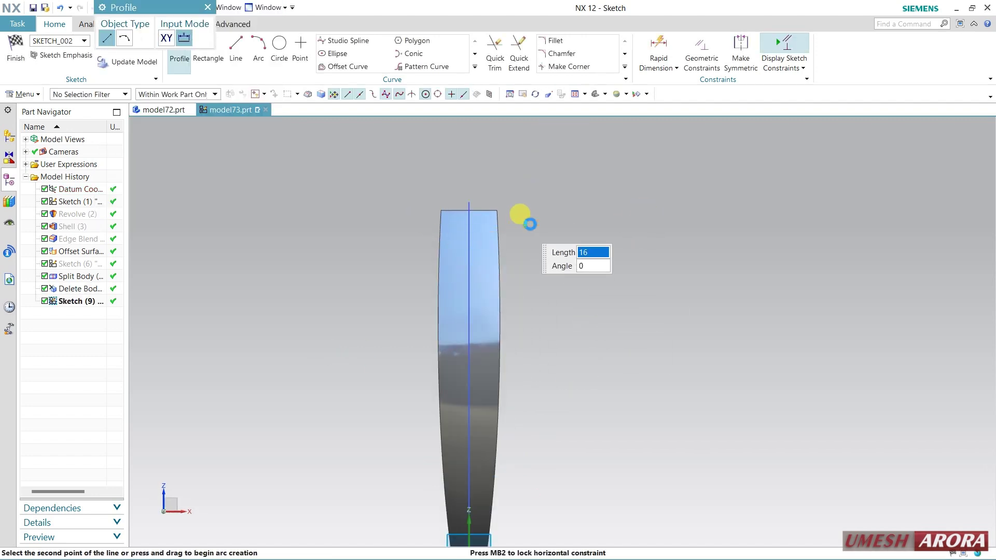
{"action": "left_click", "coordinate": [519, 222]}
{"action": "key", "text": "Escape"}
{"action": "scroll", "coordinate": [534, 200], "scroll_direction": "up", "scroll_amount": 1}
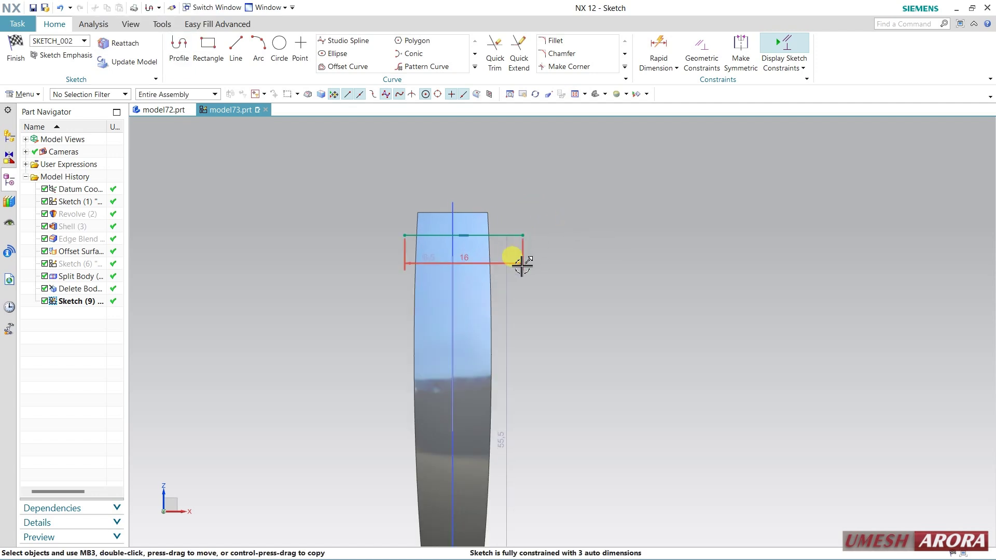
{"action": "type", "text": "6"}
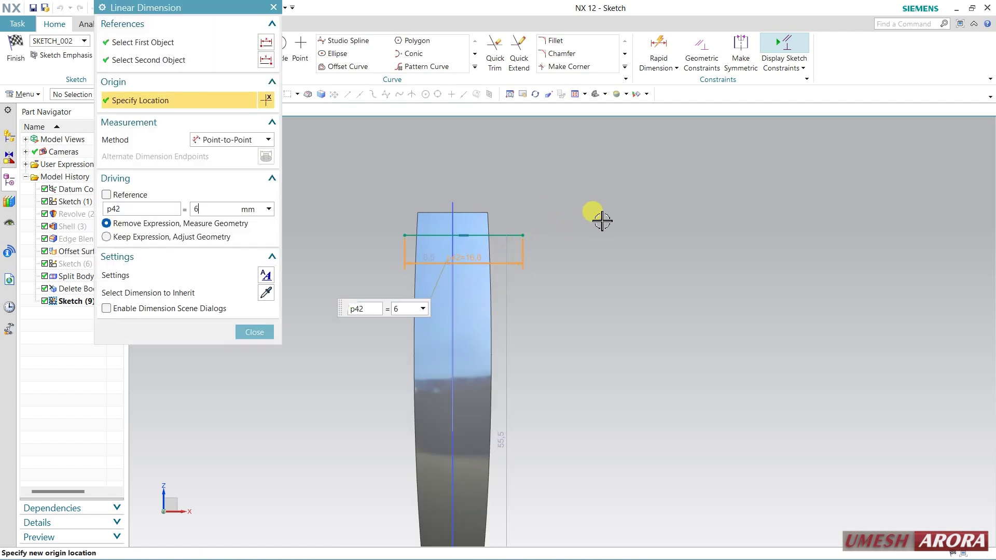
{"action": "key", "text": "Return"}
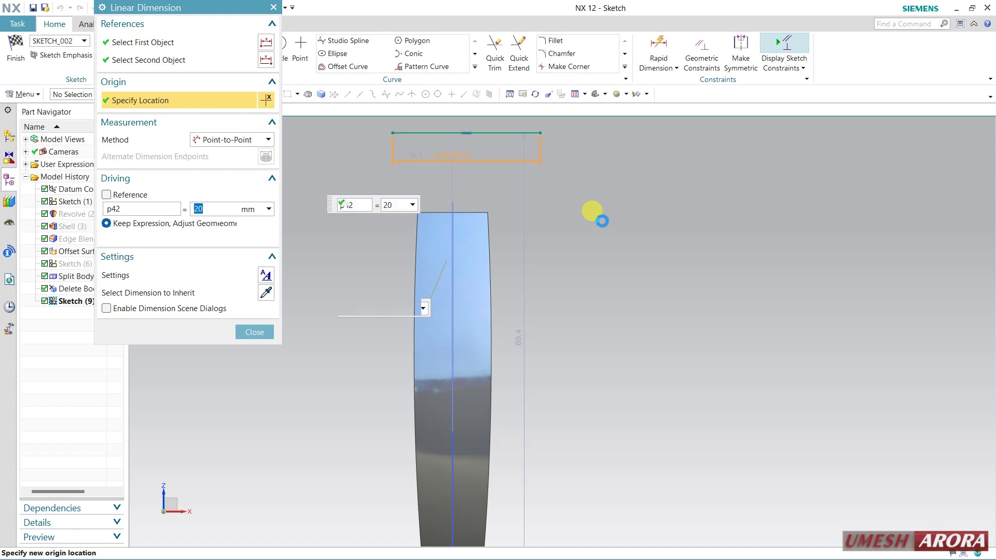
{"action": "key", "text": "Escape"}
Move the horizontal line so that it crosses the strip just below its top edge.
{"action": "left_click_drag", "start_coordinate": [451, 187], "coordinate": [453, 248]}
{"action": "mouse_move", "coordinate": [451, 215]}
{"action": "left_mouse_down"}
{"action": "mouse_move", "coordinate": [515, 249]}
{"action": "mouse_move", "coordinate": [494, 223]}
{"action": "mouse_move", "coordinate": [416, 196]}
{"action": "mouse_move", "coordinate": [429, 205]}
{"action": "mouse_move", "coordinate": [419, 227]}
{"action": "mouse_move", "coordinate": [428, 240]}
{"action": "mouse_move", "coordinate": [429, 189]}
{"action": "mouse_move", "coordinate": [399, 200]}
{"action": "mouse_move", "coordinate": [405, 245]}
{"action": "left_mouse_up"}
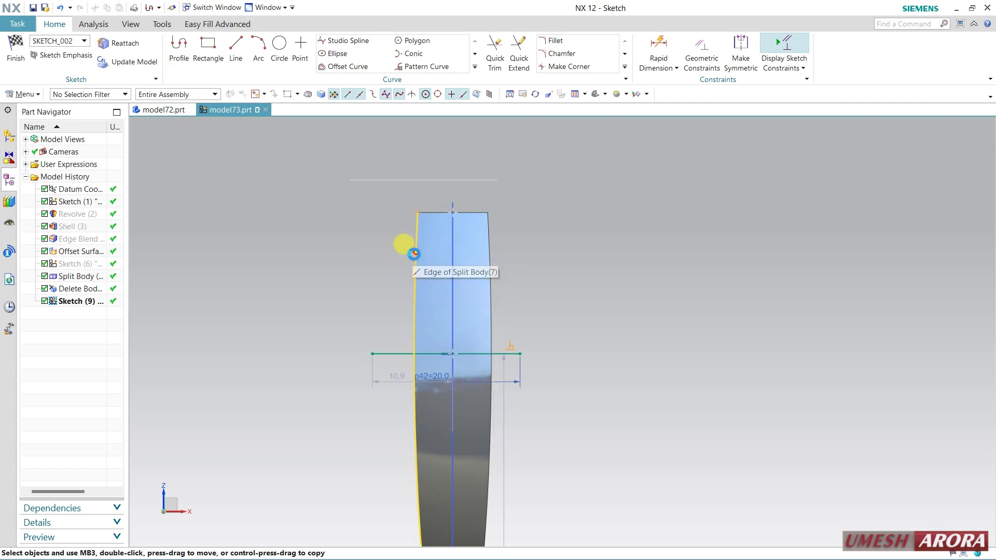
{"action": "left_click", "coordinate": [61, 7]}
{"action": "mouse_move", "coordinate": [471, 180]}
{"action": "left_mouse_down"}
{"action": "mouse_move", "coordinate": [500, 227]}
{"action": "mouse_move", "coordinate": [494, 202]}
{"action": "mouse_move", "coordinate": [503, 218]}
{"action": "left_mouse_up"}
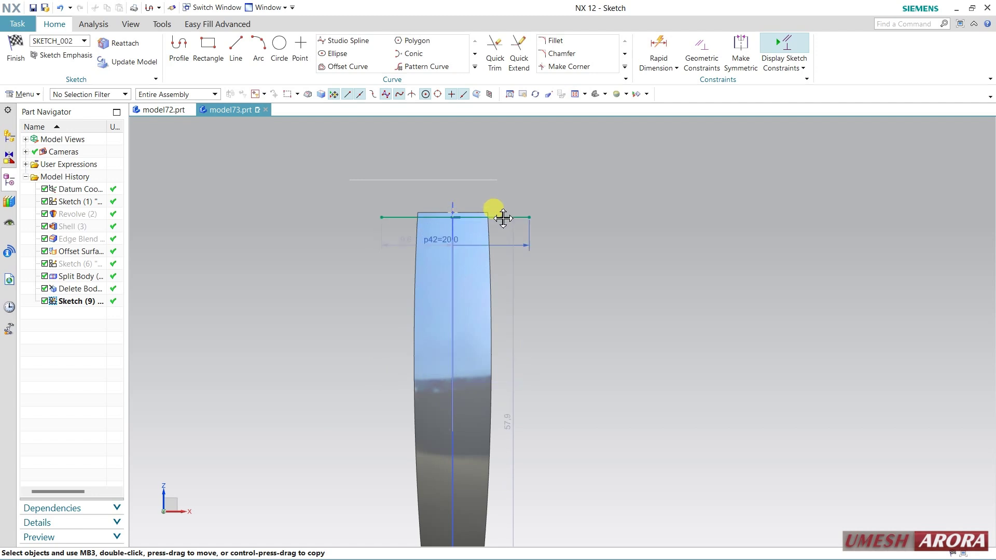
Dimension the horizontal line at 1.5 mm below the strip's top edge.
{"action": "scroll", "coordinate": [513, 203], "scroll_direction": "up", "scroll_amount": 2}
{"action": "left_click", "coordinate": [656, 49]}
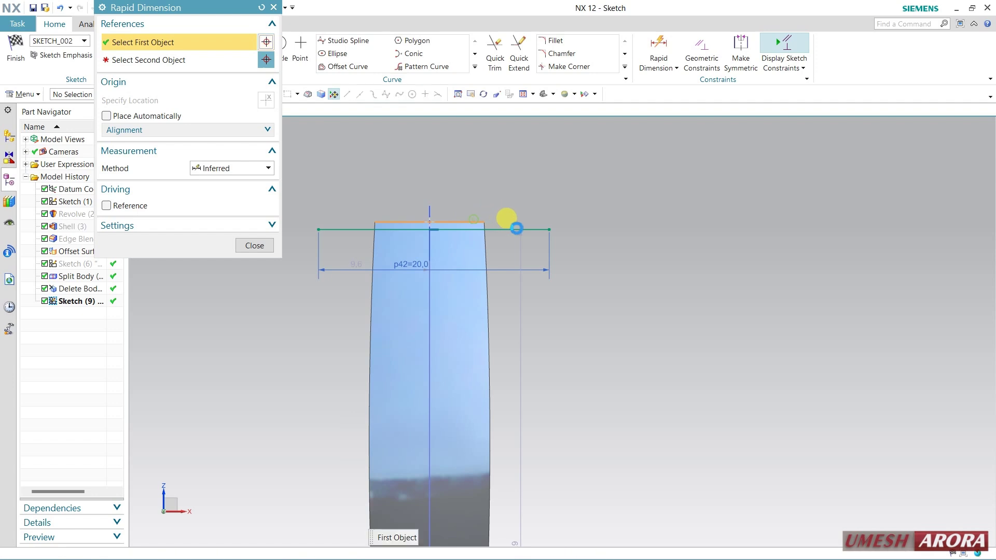
{"action": "left_click", "coordinate": [510, 225]}
{"action": "left_click", "coordinate": [617, 221]}
{"action": "left_click", "coordinate": [616, 221]}
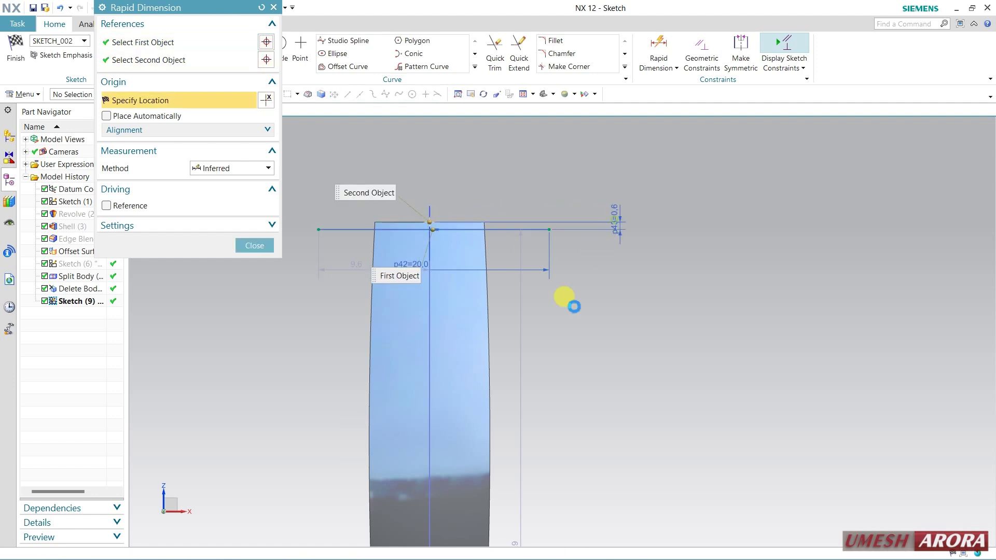
{"action": "type", "text": "1.5"}
{"action": "key", "text": "Return"}
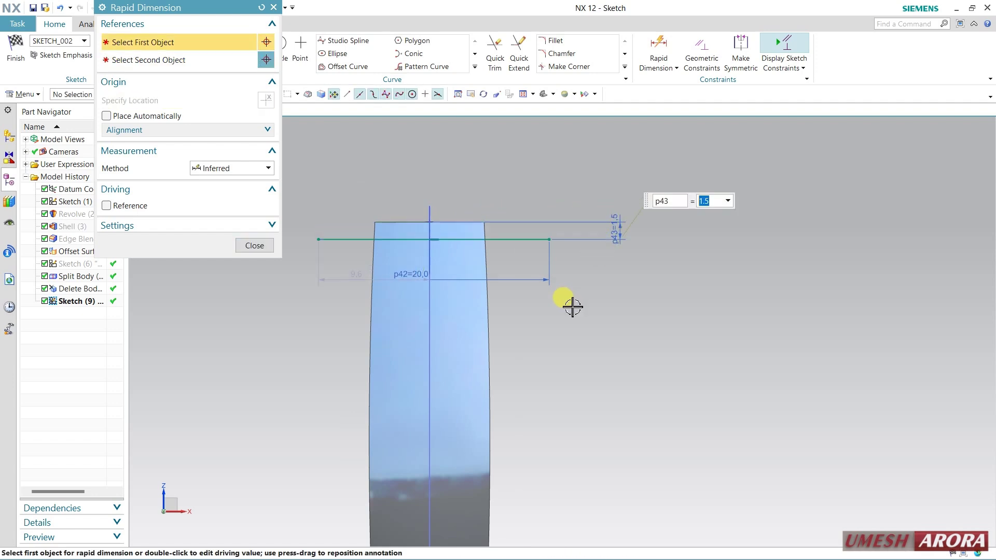
{"action": "left_click", "coordinate": [266, 254]}
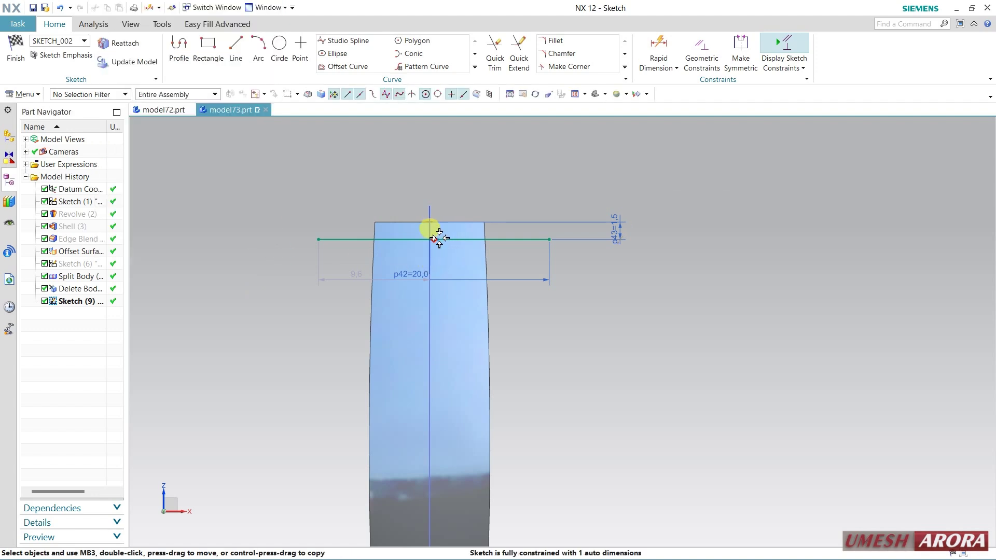
Center the horizontal line by constraining its midpoint to the sketch's vertical axis.
{"action": "scroll", "coordinate": [444, 420], "scroll_direction": "down", "scroll_amount": 5}
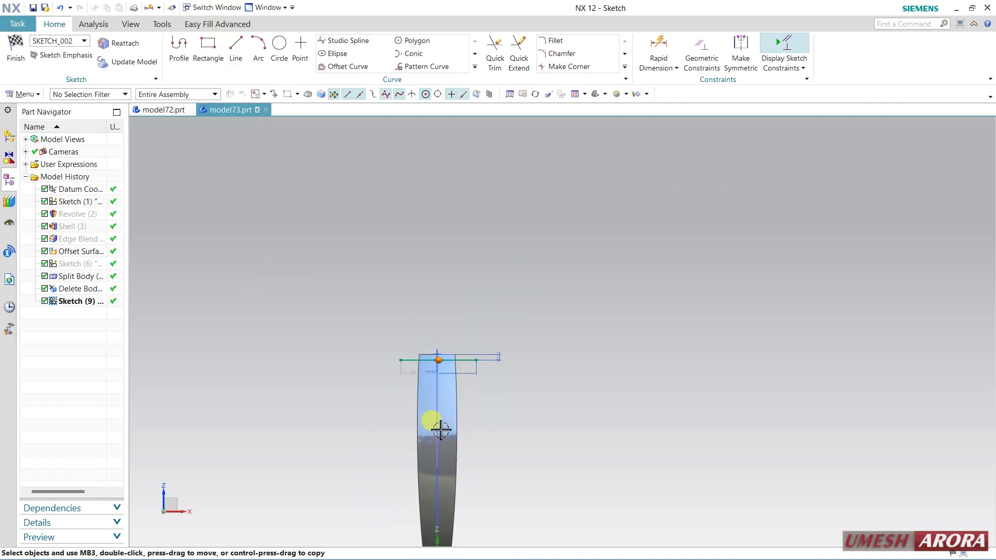
{"action": "left_click", "coordinate": [439, 513]}
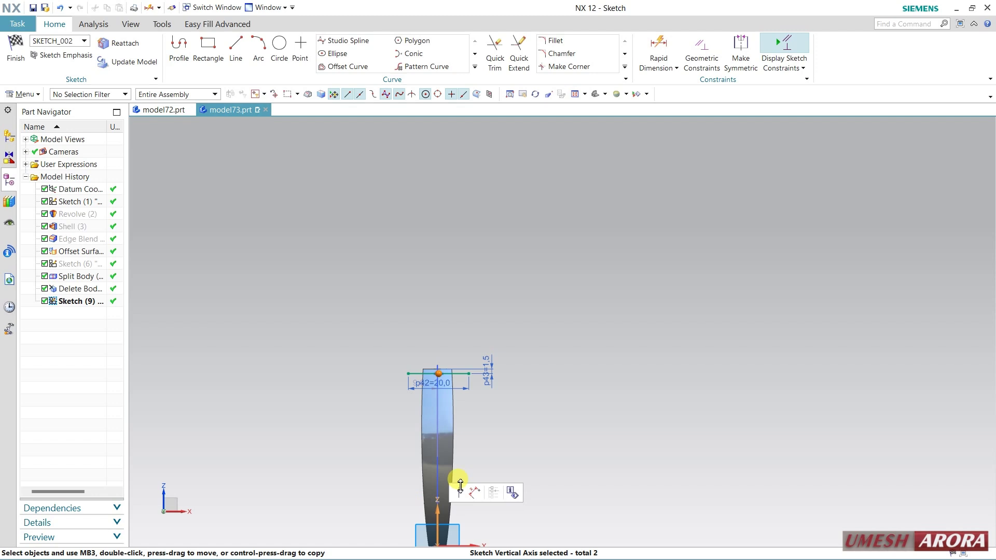
{"action": "left_click", "coordinate": [460, 493]}
Sketch a second horizontal line about 31 mm long across the strip's lower end and vertically align its right endpoint with the upper line's.
{"action": "right_click_drag", "start_coordinate": [626, 309], "coordinate": [553, 346]}
{"action": "middle_click_drag", "start_coordinate": [656, 328], "coordinate": [625, 274], "text": "shift"}
{"action": "scroll", "coordinate": [624, 299], "scroll_direction": "down", "scroll_amount": 1}
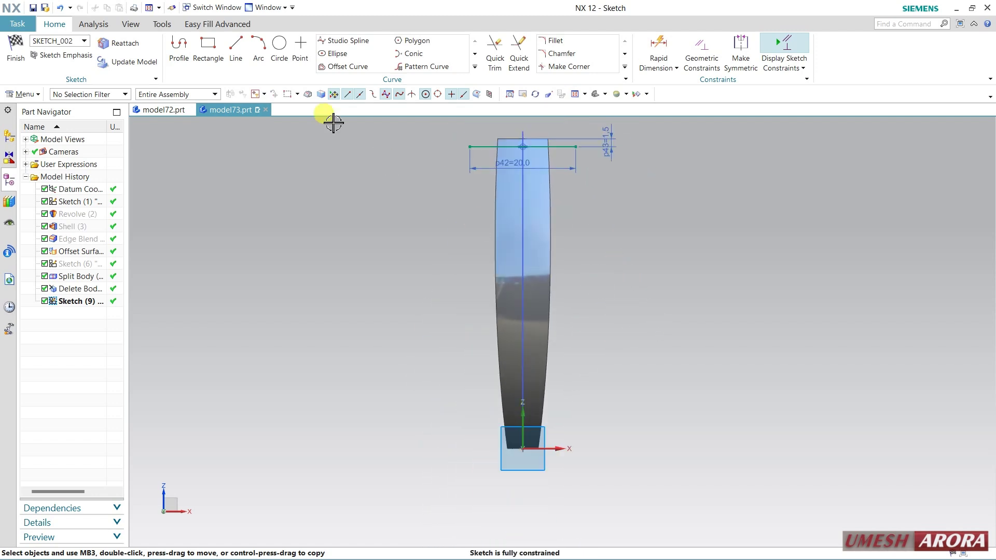
{"action": "left_click", "coordinate": [241, 50]}
{"action": "left_click", "coordinate": [463, 411]}
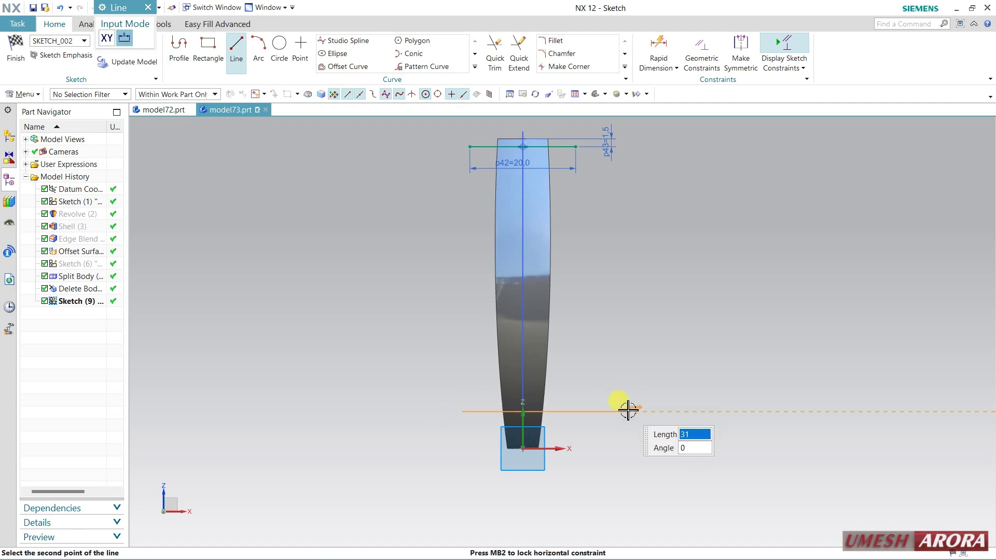
{"action": "left_click", "coordinate": [627, 411]}
{"action": "key", "text": "Escape"}
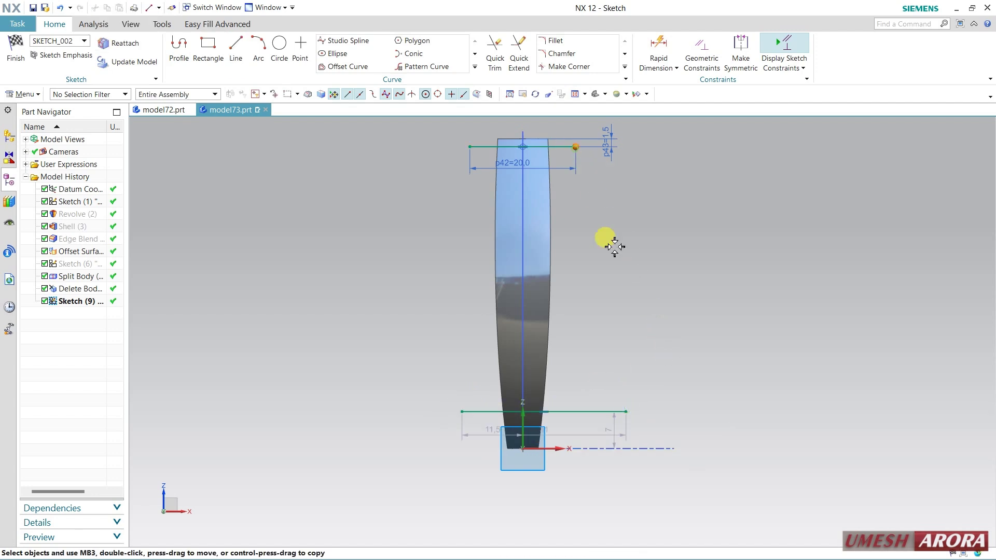
{"action": "left_click", "coordinate": [628, 412]}
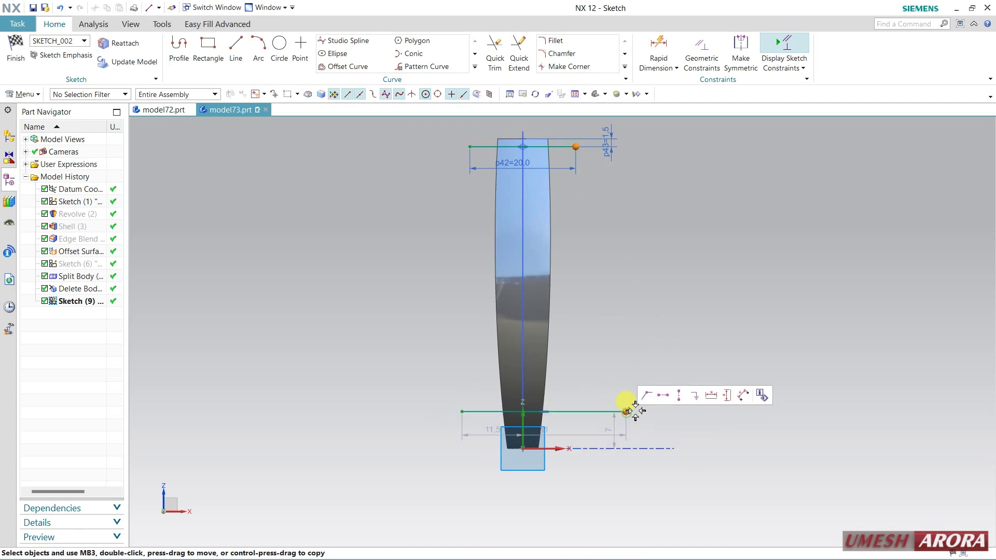
{"action": "left_click", "coordinate": [663, 398]}
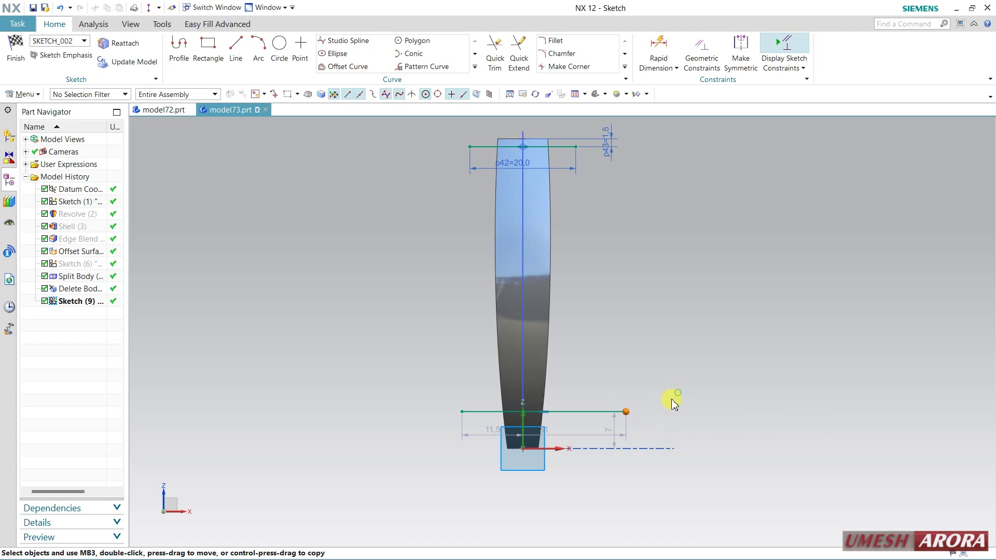
Dimension the lower line at 1.5 mm above the horizontal X axis.
{"action": "left_click", "coordinate": [570, 448]}
{"action": "double_click", "coordinate": [568, 427]}
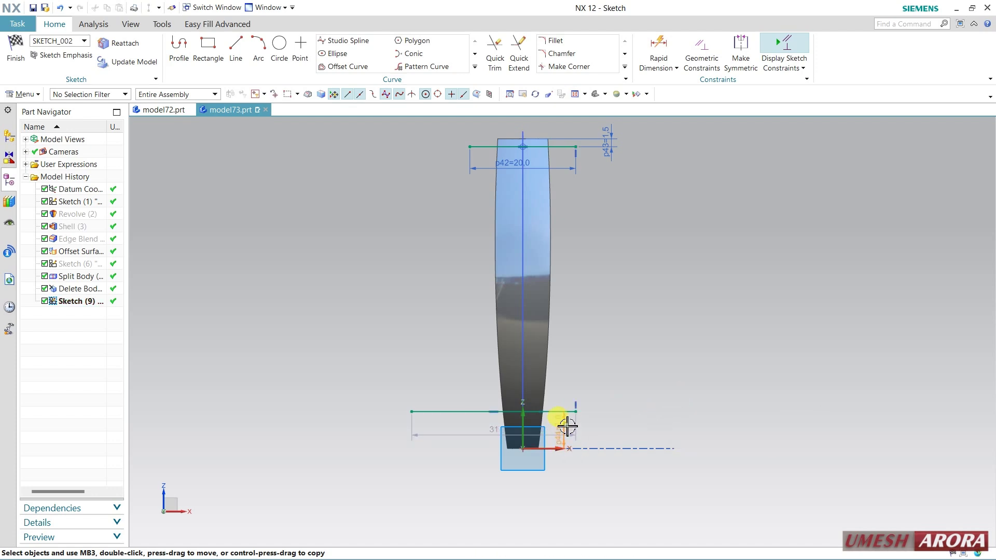
{"action": "type", "text": "1.5"}
{"action": "key", "text": "Return"}
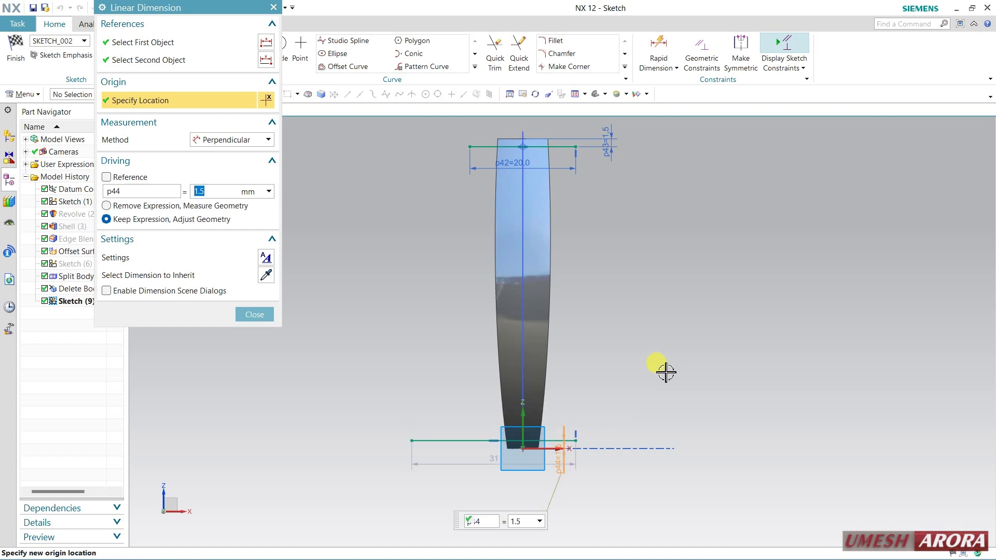
{"action": "middle_click", "coordinate": [662, 364]}
Vertically align the left endpoints of the two horizontal lines and finish the sketch.
{"action": "left_click", "coordinate": [413, 443]}
{"action": "left_click", "coordinate": [469, 146]}
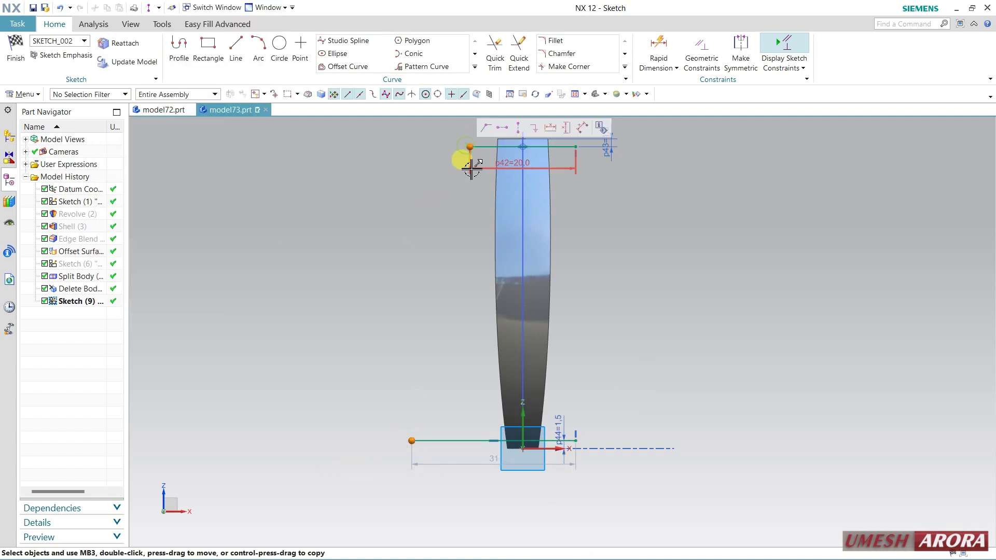
{"action": "left_click", "coordinate": [517, 131]}
{"action": "left_click", "coordinate": [23, 51]}
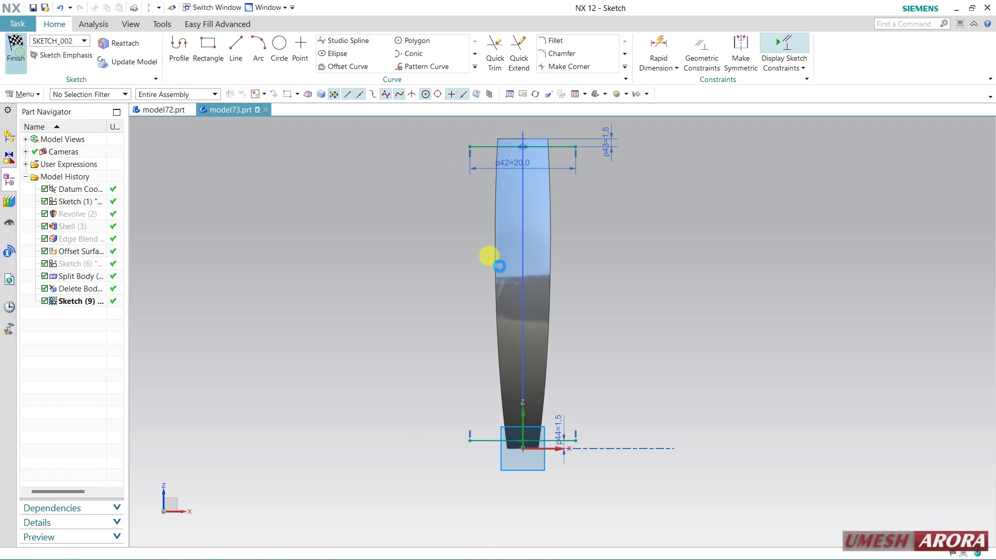
Split the strip body with an extrusion of the two horizontal sketch lines.
{"action": "middle_click_drag", "start_coordinate": [603, 314], "coordinate": [574, 324]}
{"action": "left_click", "coordinate": [692, 56]}
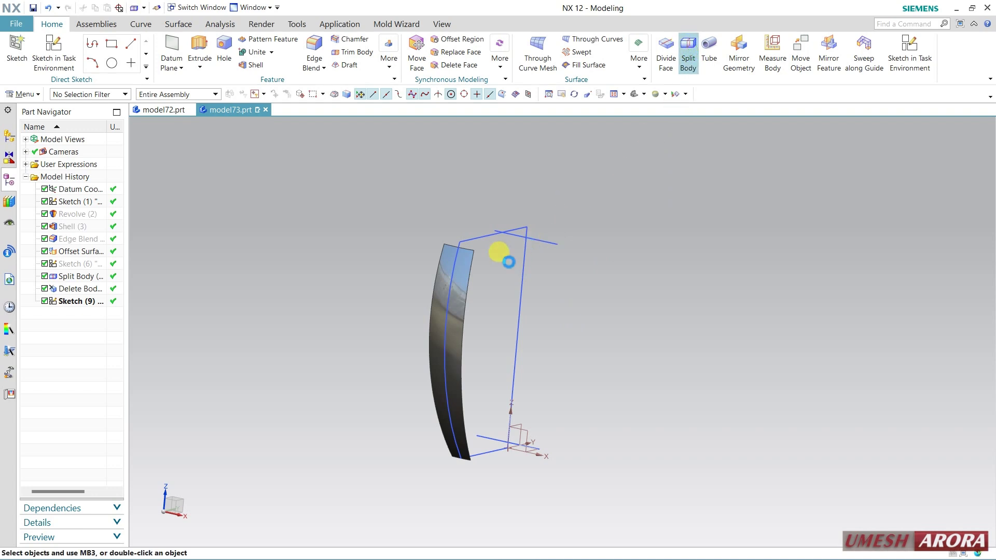
{"action": "left_click", "coordinate": [452, 273]}
{"action": "left_click", "coordinate": [161, 115]}
{"action": "left_click", "coordinate": [545, 241]}
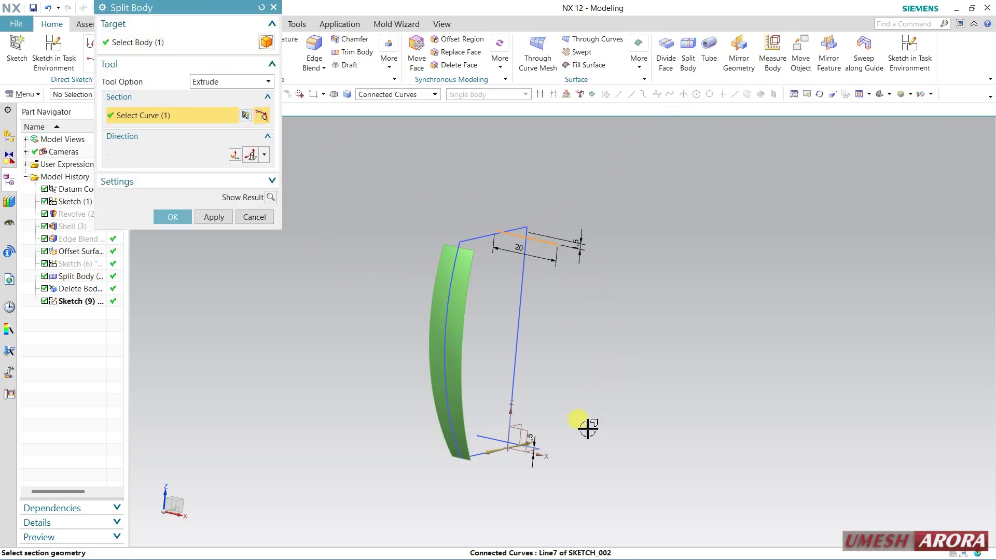
{"action": "left_click", "coordinate": [161, 218]}
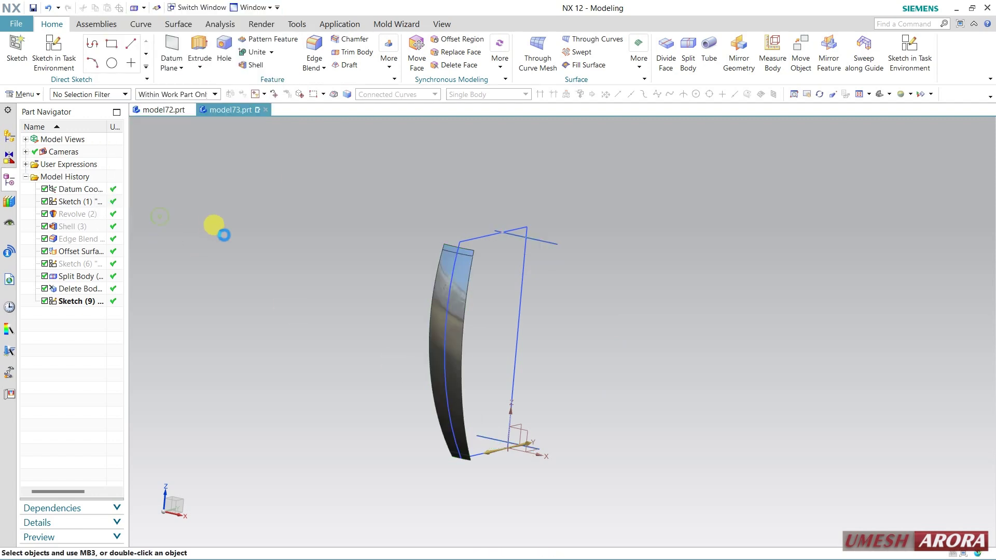
Remove the small end pieces of the split strip with Delete Body and hide the sketch of the two horizontal lines.
{"action": "left_click", "coordinate": [144, 8]}
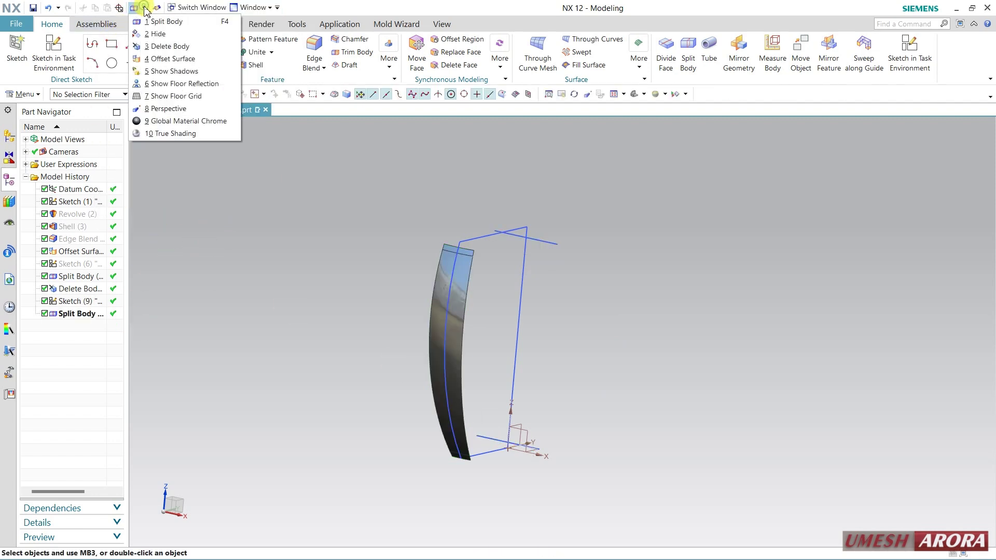
{"action": "left_click", "coordinate": [170, 46]}
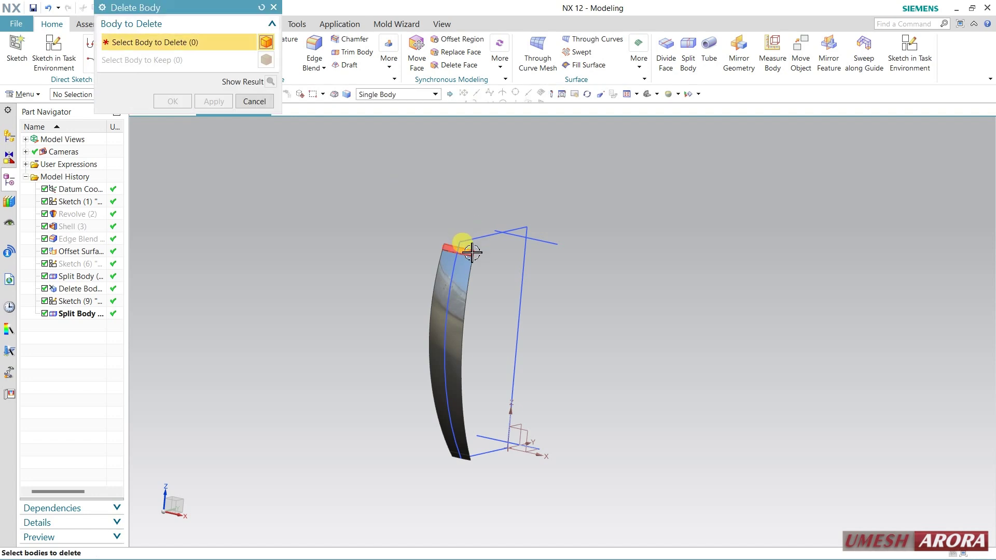
{"action": "left_click", "coordinate": [473, 252]}
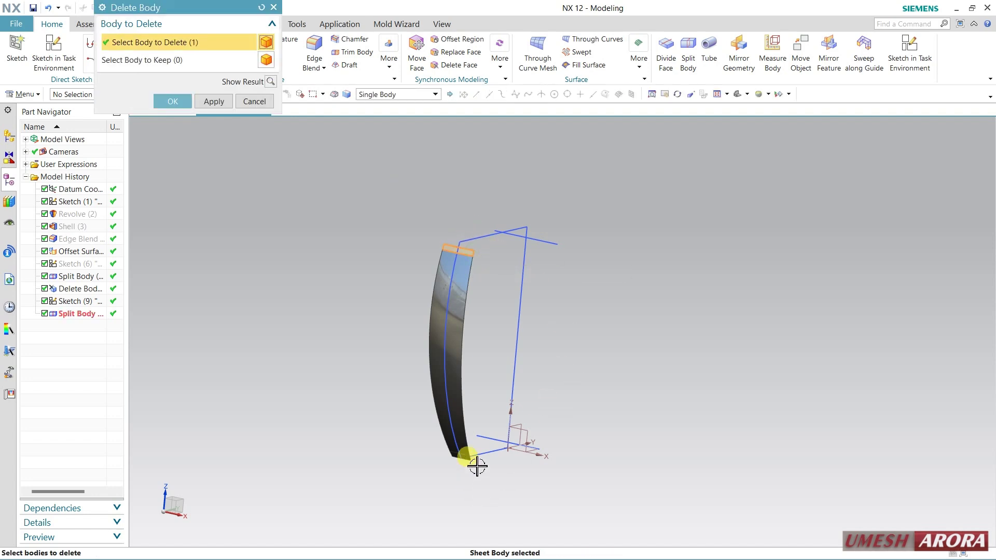
{"action": "left_click", "coordinate": [163, 103]}
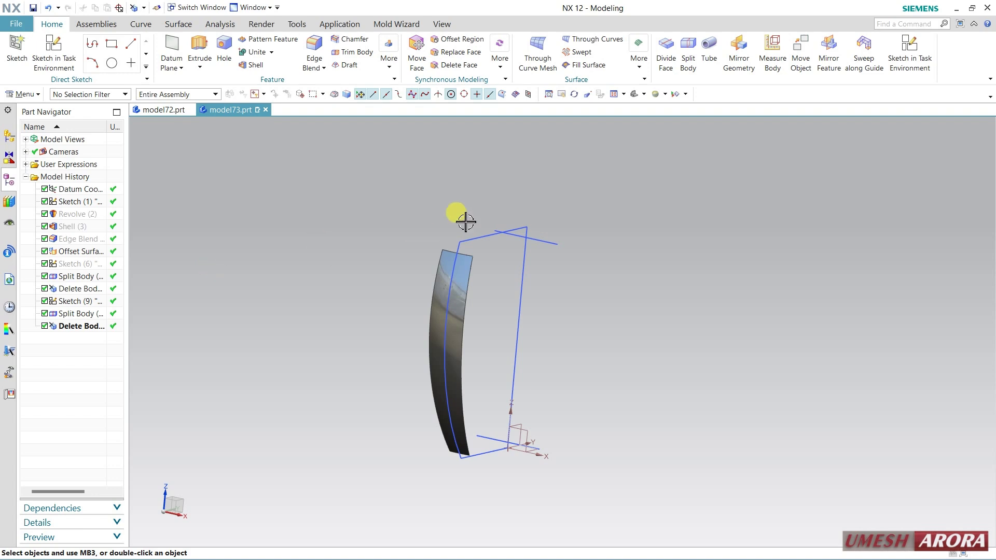
{"action": "left_click", "coordinate": [549, 243]}
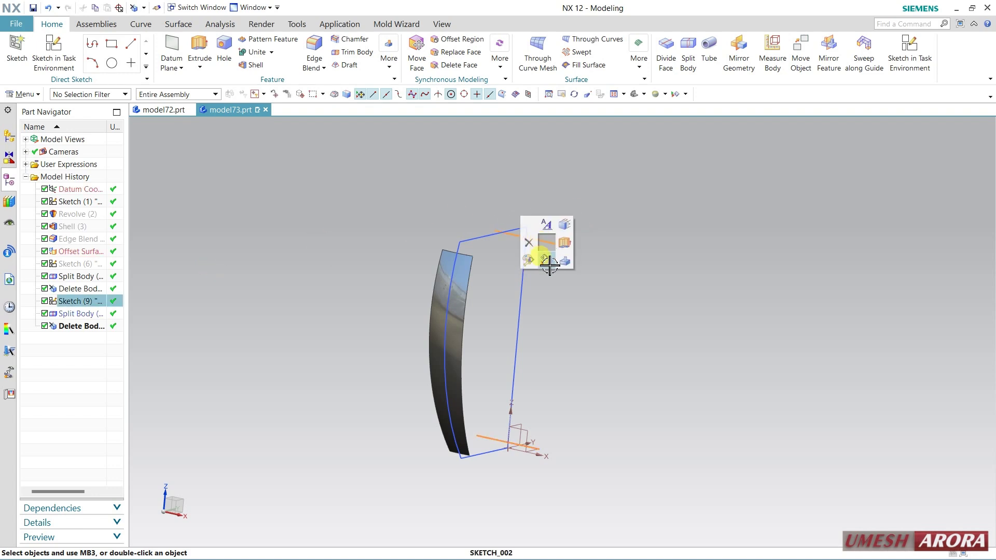
{"action": "left_click", "coordinate": [550, 262]}
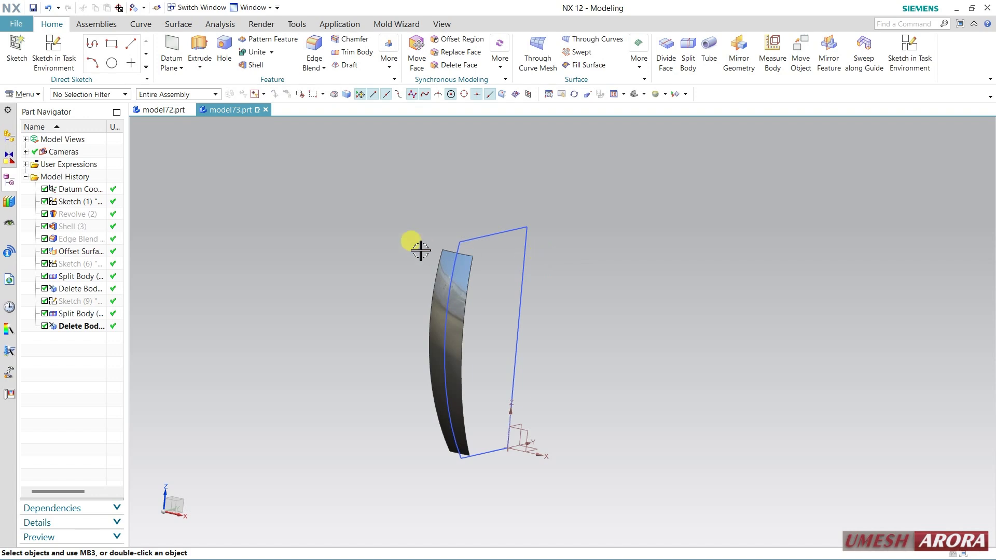
Create a datum plane tangent to the strip's face at the midpoint of its upper edge.
{"action": "scroll", "coordinate": [421, 250], "scroll_direction": "up", "scroll_amount": 4}
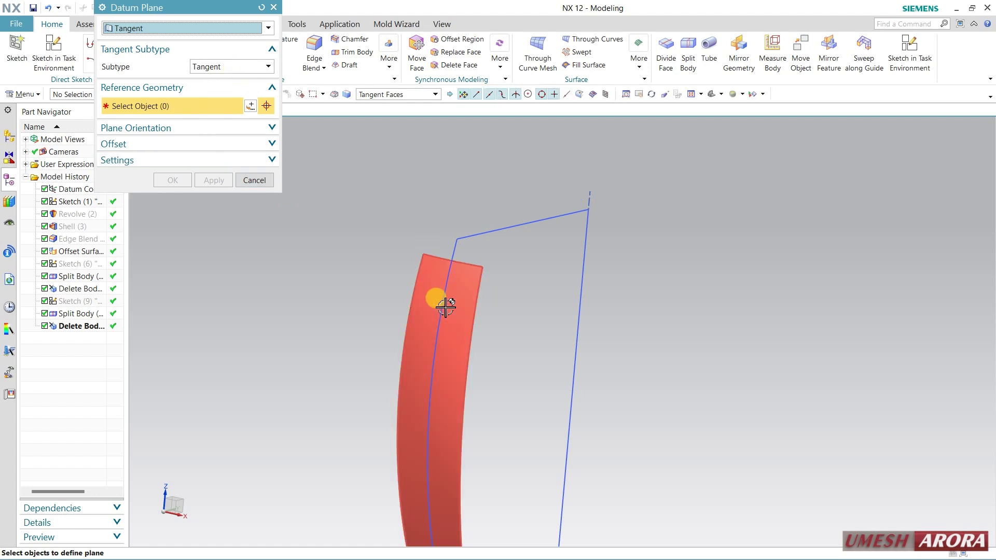
{"action": "left_click", "coordinate": [452, 255]}
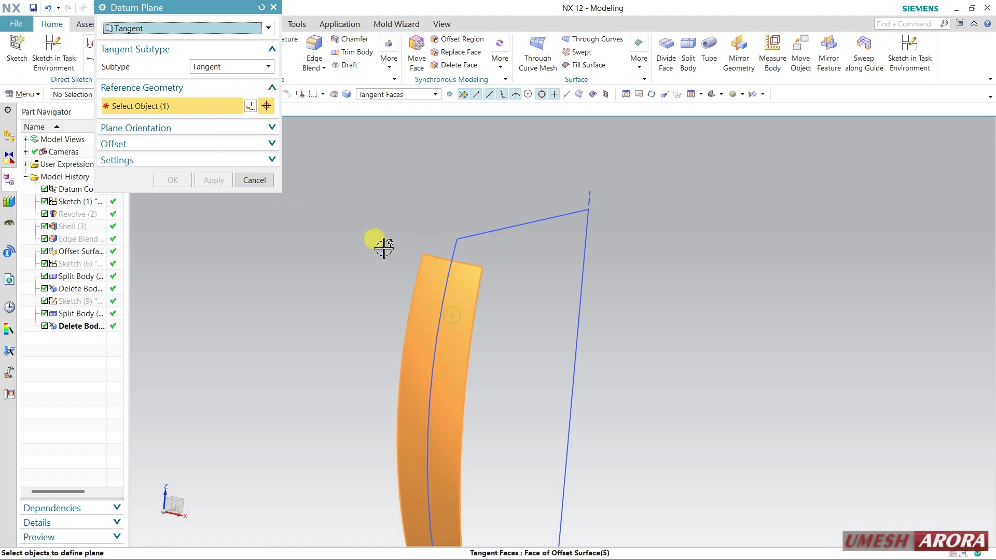
{"action": "left_click", "coordinate": [451, 262]}
{"action": "middle_click_drag", "start_coordinate": [394, 259], "coordinate": [397, 441]}
{"action": "left_click_drag", "start_coordinate": [377, 529], "coordinate": [401, 334]}
{"action": "left_click", "coordinate": [229, 181]}
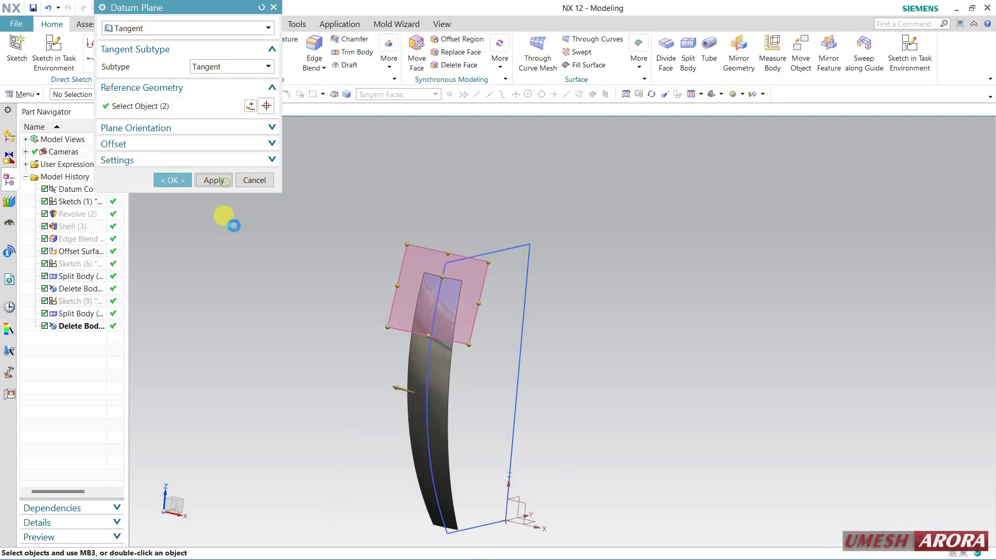
Create a datum plane tangent to the strip's face at the midpoint of its lower edge, resized to about 20.5 by 13.5 mm.
{"action": "middle_click_drag", "start_coordinate": [389, 467], "coordinate": [363, 329]}
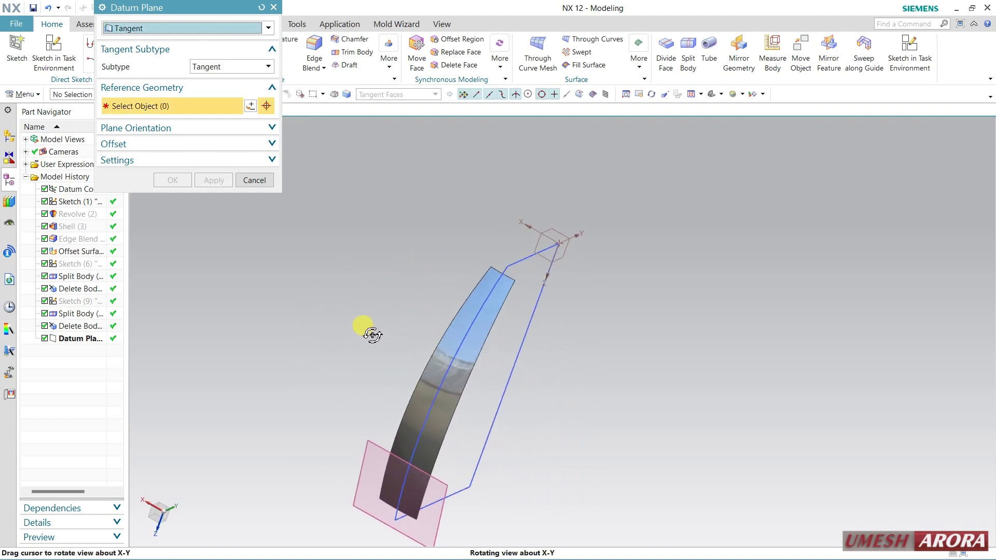
{"action": "scroll", "coordinate": [493, 291], "scroll_direction": "down", "scroll_amount": 5}
{"action": "left_click", "coordinate": [491, 286]}
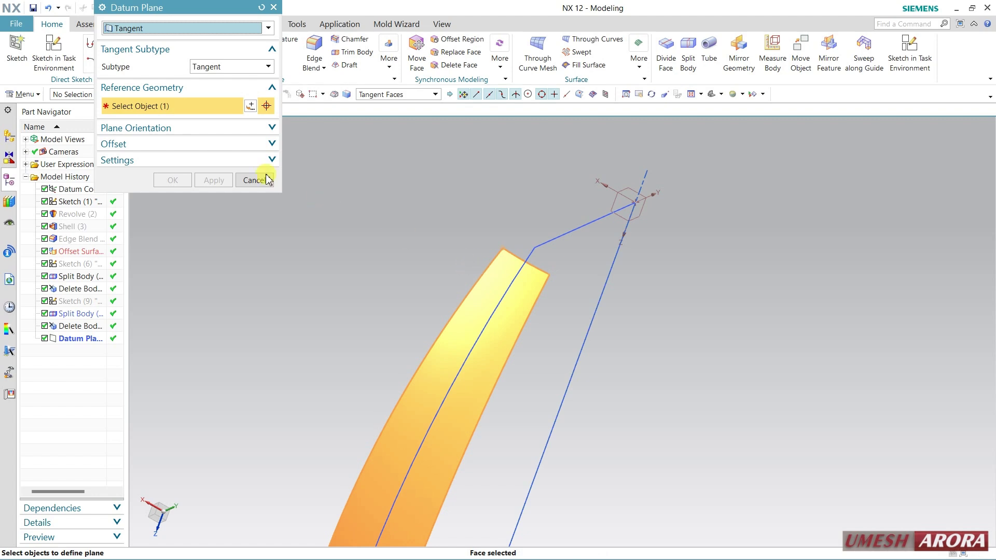
{"action": "left_click", "coordinate": [521, 276]}
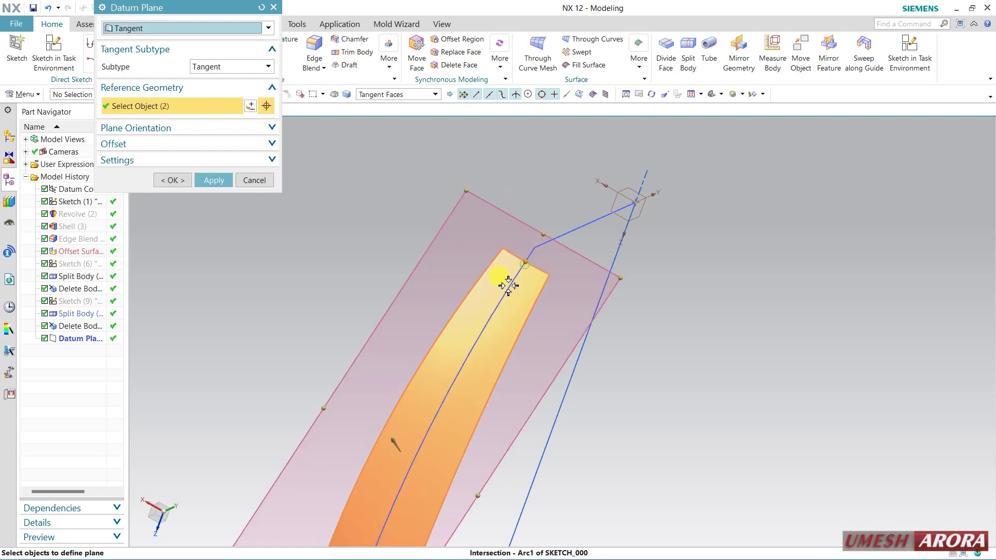
{"action": "scroll", "coordinate": [358, 299], "scroll_direction": "up", "scroll_amount": 2}
{"action": "left_click", "coordinate": [542, 94]}
{"action": "middle_click_drag", "start_coordinate": [623, 444], "coordinate": [611, 359], "text": "shift"}
{"action": "left_click_drag", "start_coordinate": [287, 450], "coordinate": [378, 223]}
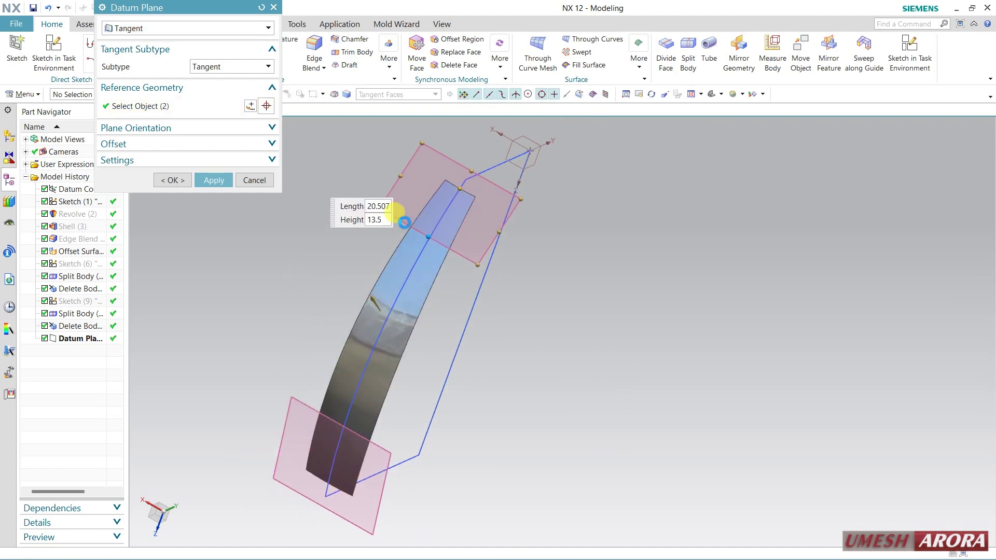
{"action": "left_click", "coordinate": [182, 187]}
Start a sketch on the upper tangent datum plane with the X direction as horizontal reference.
{"action": "middle_click_drag", "start_coordinate": [536, 301], "coordinate": [636, 394]}
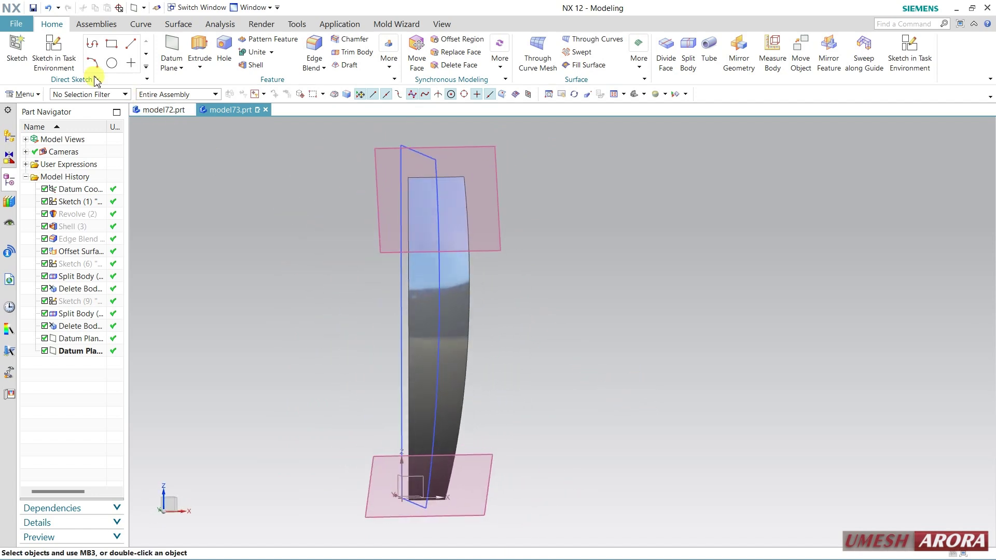
{"action": "left_click", "coordinate": [58, 56]}
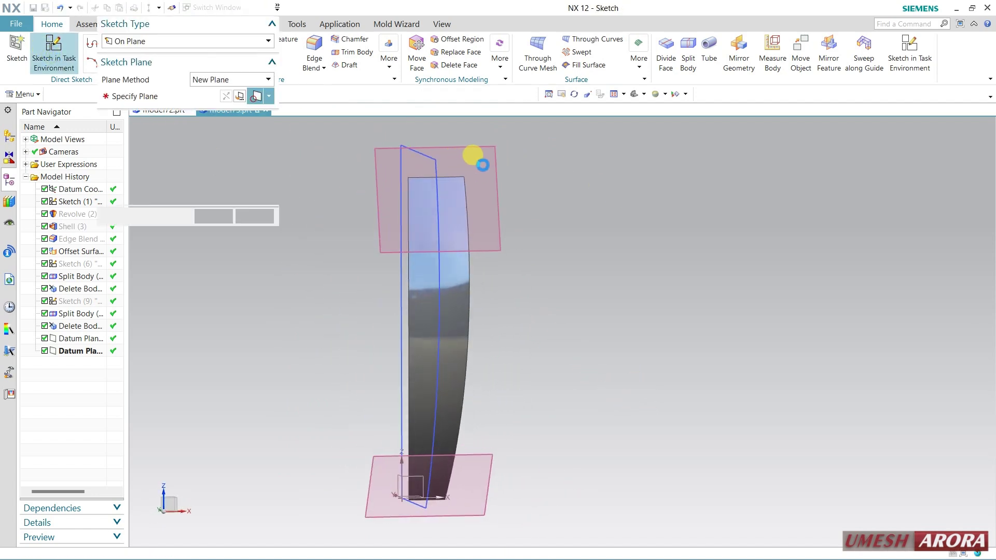
{"action": "left_click", "coordinate": [419, 173]}
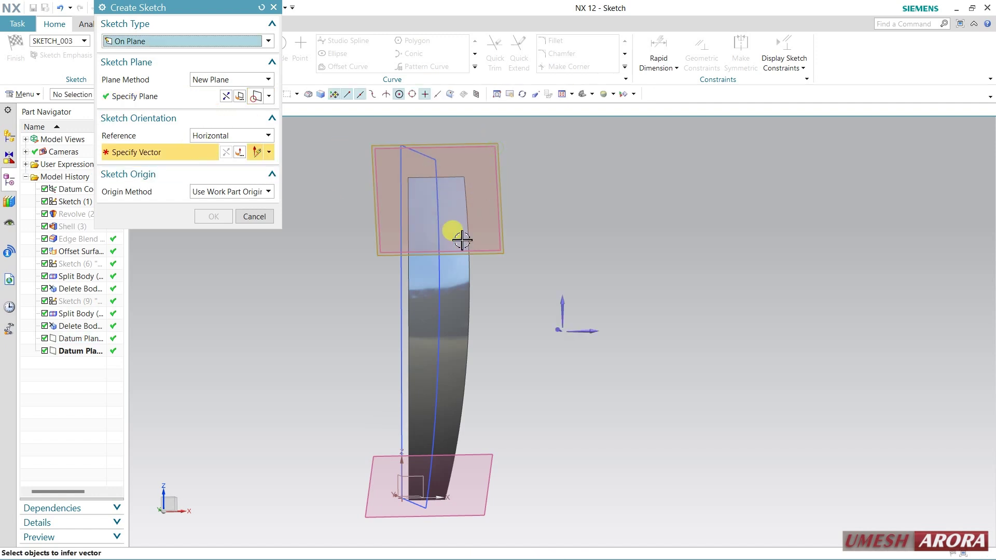
{"action": "left_click", "coordinate": [581, 330]}
{"action": "middle_click", "coordinate": [638, 415]}
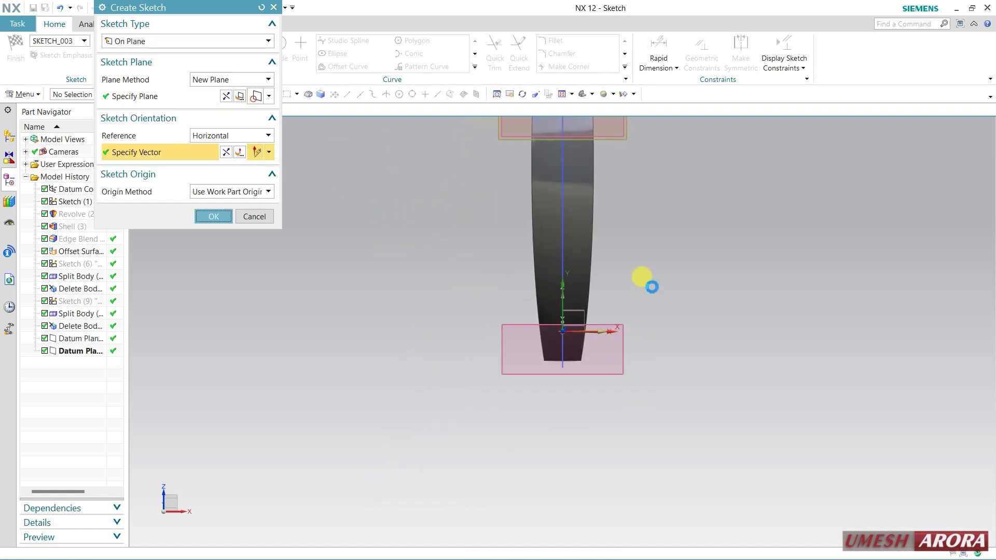
{"action": "scroll", "coordinate": [652, 272], "scroll_direction": "up", "scroll_amount": 6}
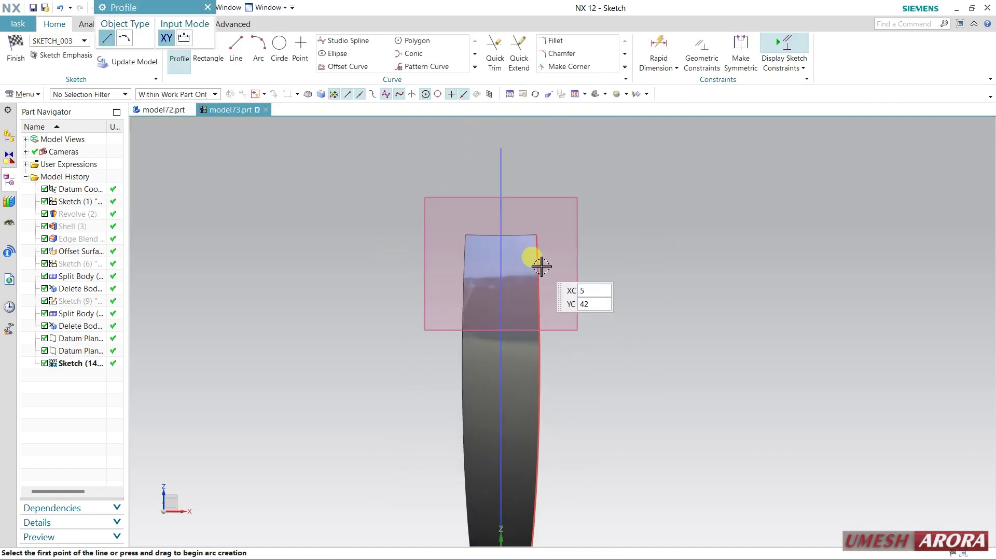
Sketch an upward-bulging three-point arc between the strip's two side edges, just below its upper edge.
{"action": "left_click", "coordinate": [262, 49]}
{"action": "left_click", "coordinate": [360, 291]}
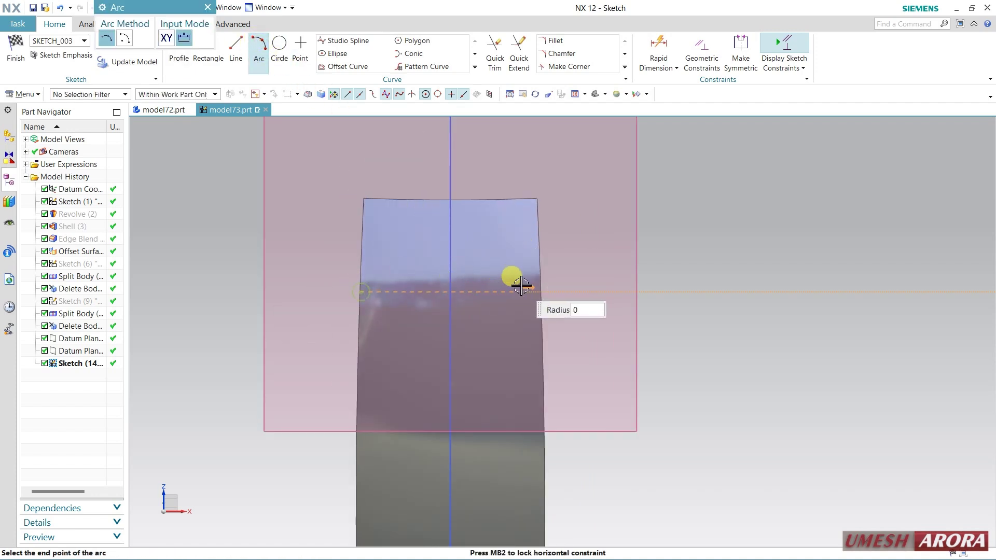
{"action": "left_click", "coordinate": [541, 292]}
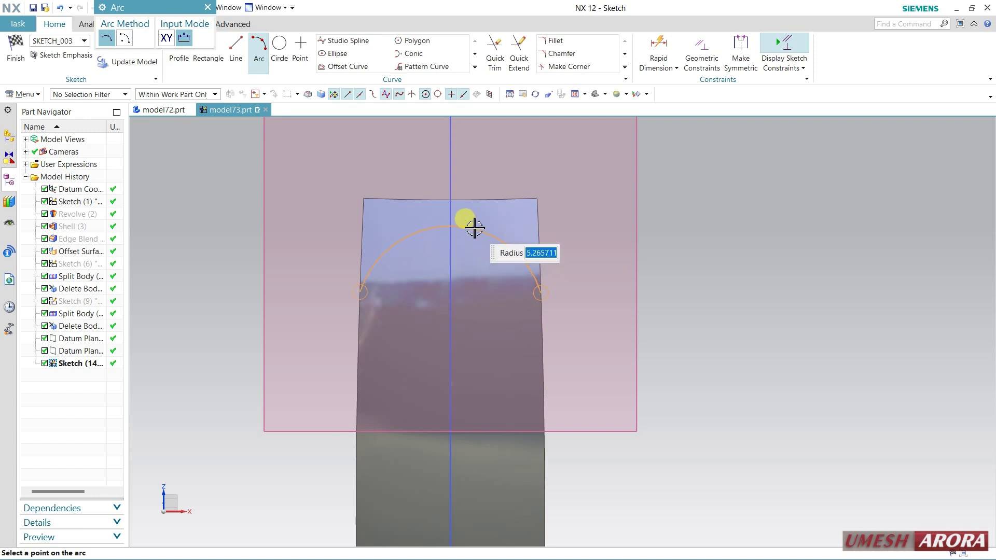
{"action": "key", "text": "Escape"}
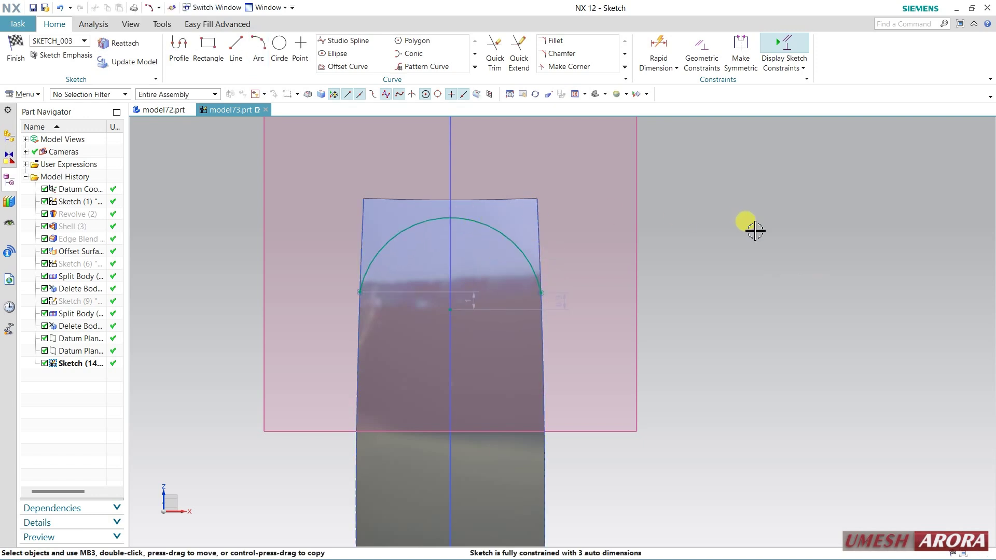
Project the strip's upper edge into the sketch and convert the projected curve to reference.
{"action": "left_click", "coordinate": [475, 69]}
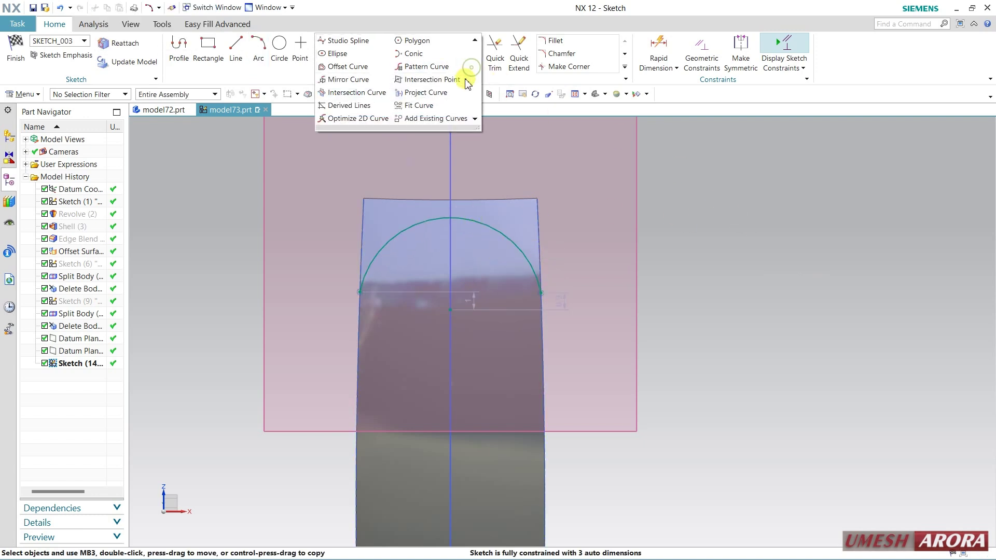
{"action": "left_click", "coordinate": [426, 92]}
{"action": "left_click", "coordinate": [493, 195]}
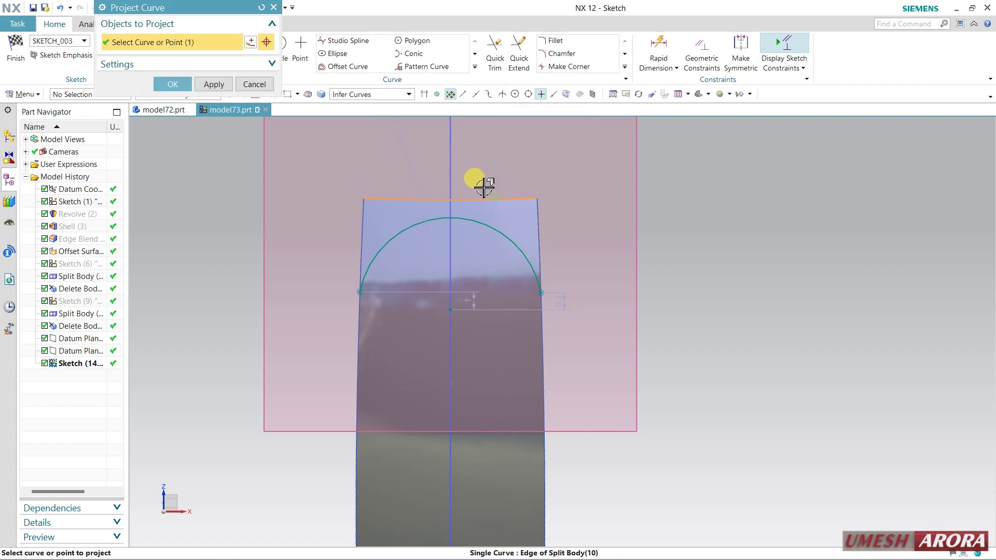
{"action": "left_click", "coordinate": [173, 84]}
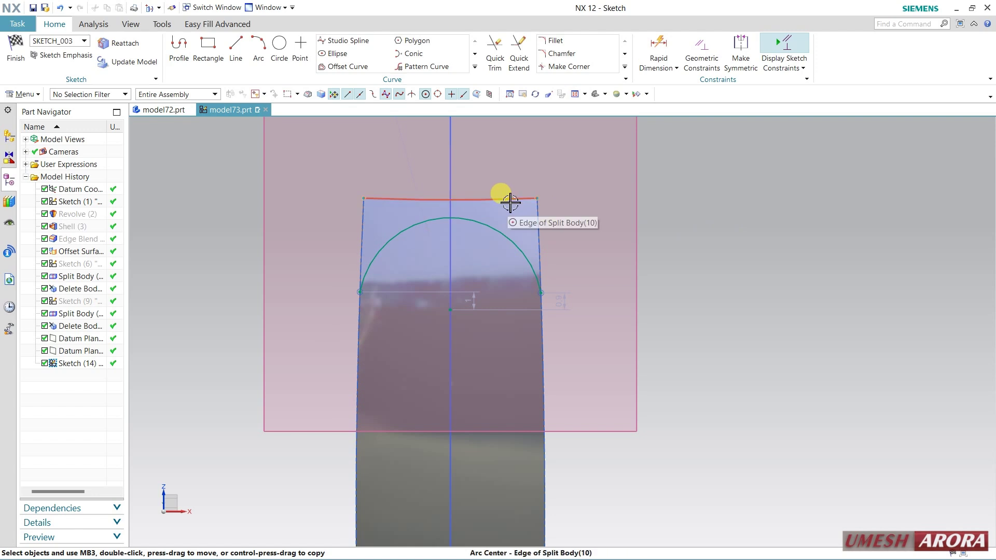
{"action": "left_click", "coordinate": [510, 201]}
{"action": "right_click_drag", "start_coordinate": [525, 220], "coordinate": [527, 220]}
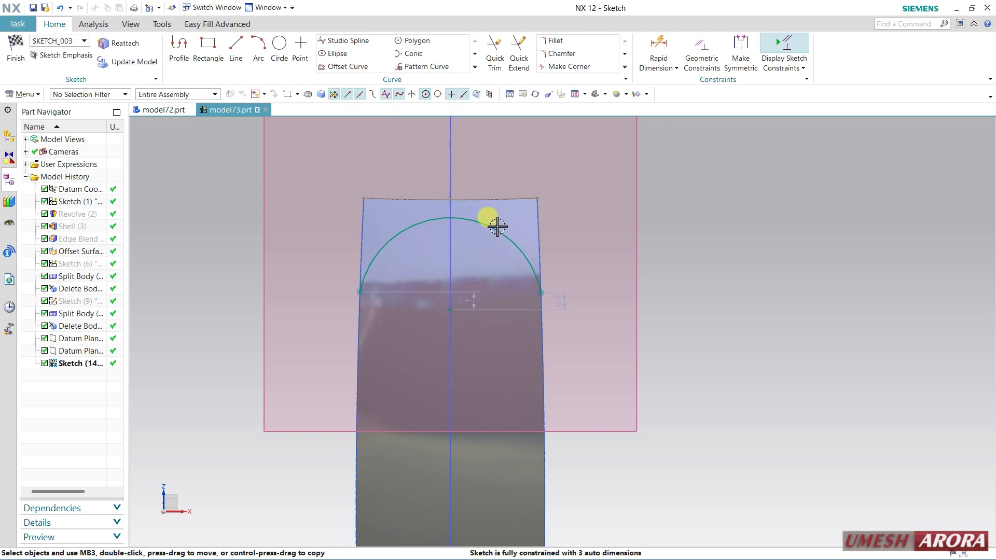
Make the arc tangent to the projected upper edge and align its two endpoints horizontally.
{"action": "left_click", "coordinate": [485, 224]}
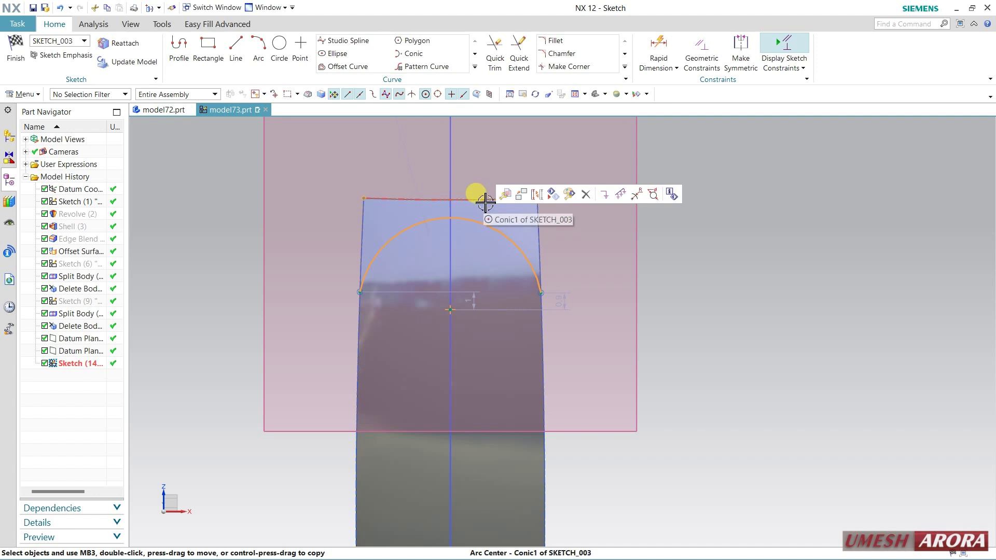
{"action": "left_click", "coordinate": [485, 202]}
{"action": "left_click", "coordinate": [583, 184]}
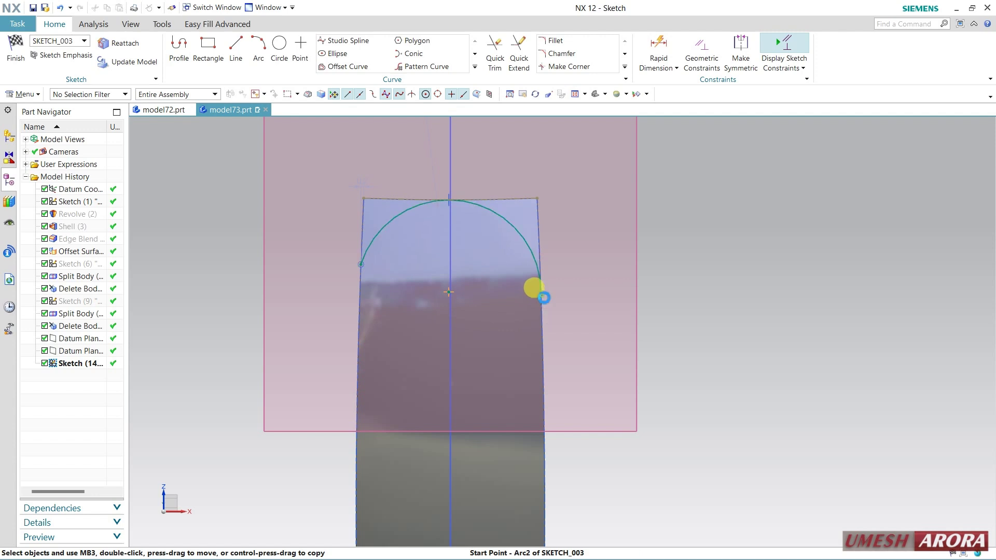
{"action": "left_click", "coordinate": [363, 265]}
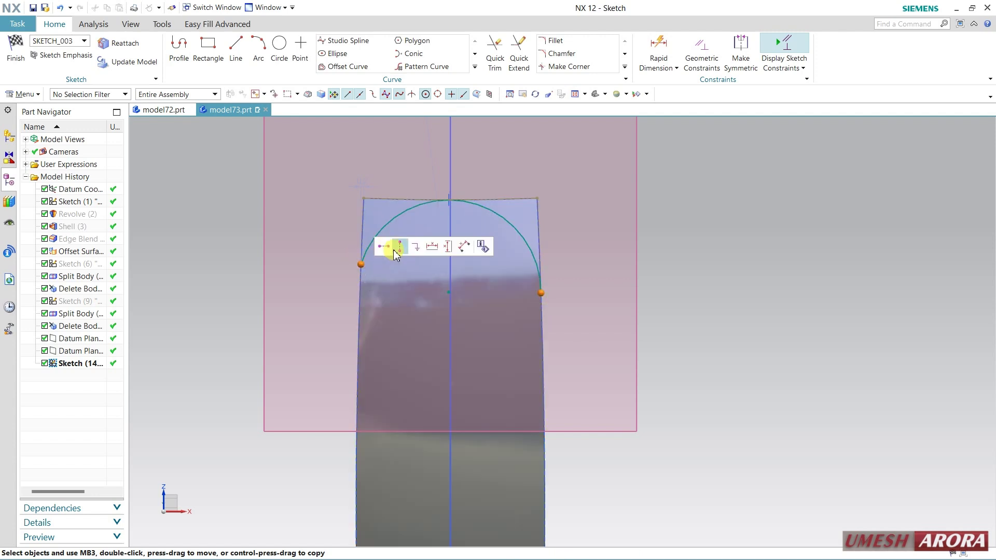
{"action": "left_click", "coordinate": [388, 247]}
Make the arc tangent to the strip's right side edge and finish the sketch.
{"action": "left_click", "coordinate": [527, 239]}
{"action": "left_click", "coordinate": [527, 238]}
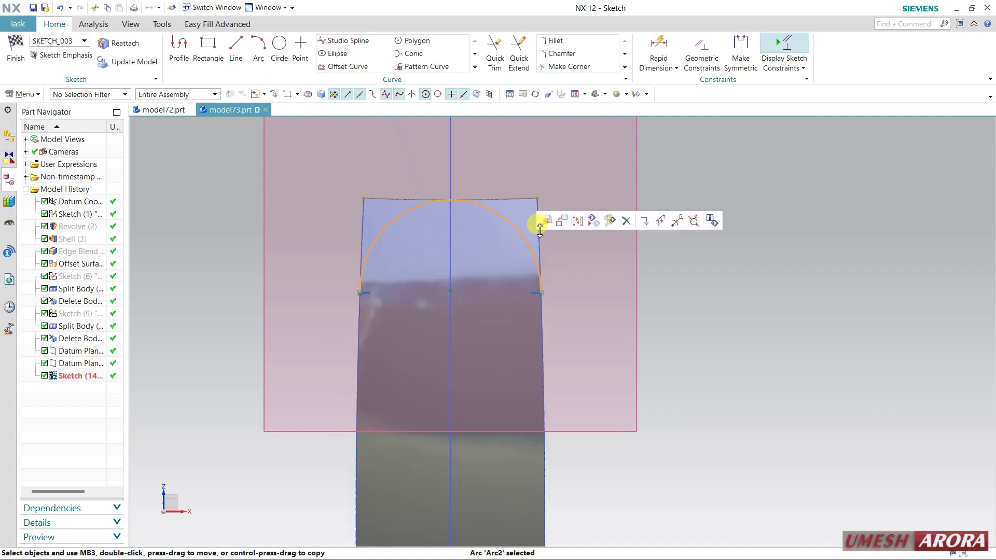
{"action": "left_click", "coordinate": [541, 244]}
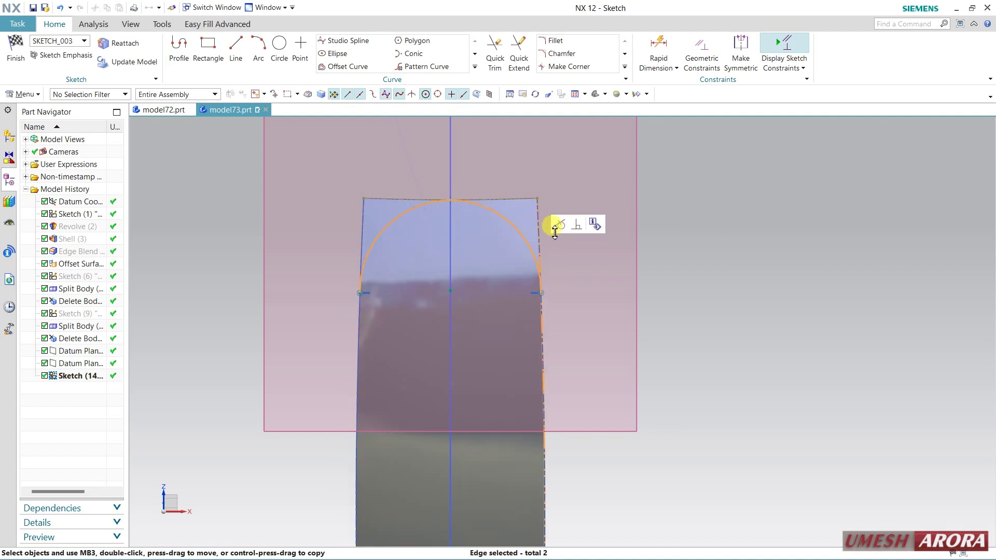
{"action": "left_click", "coordinate": [559, 226]}
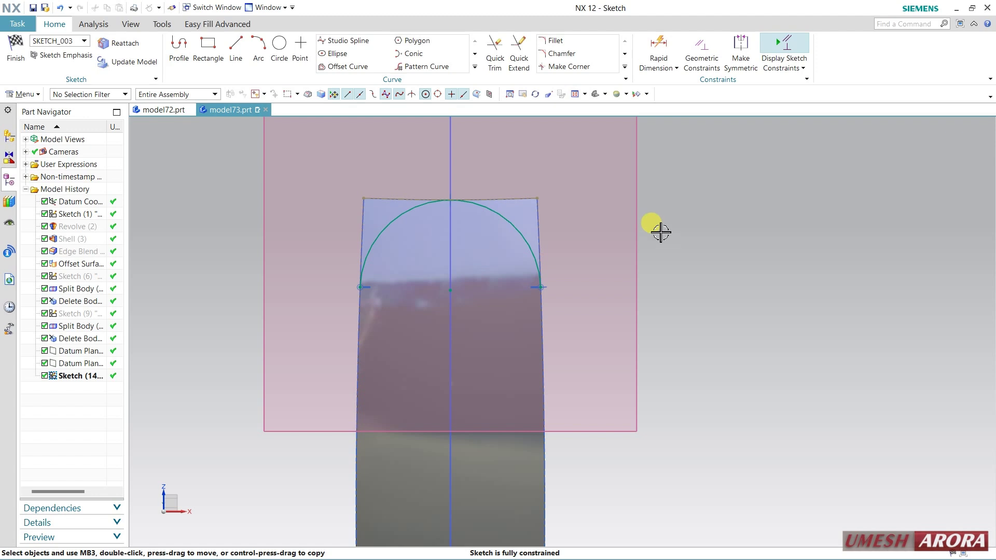
{"action": "left_click", "coordinate": [16, 54]}
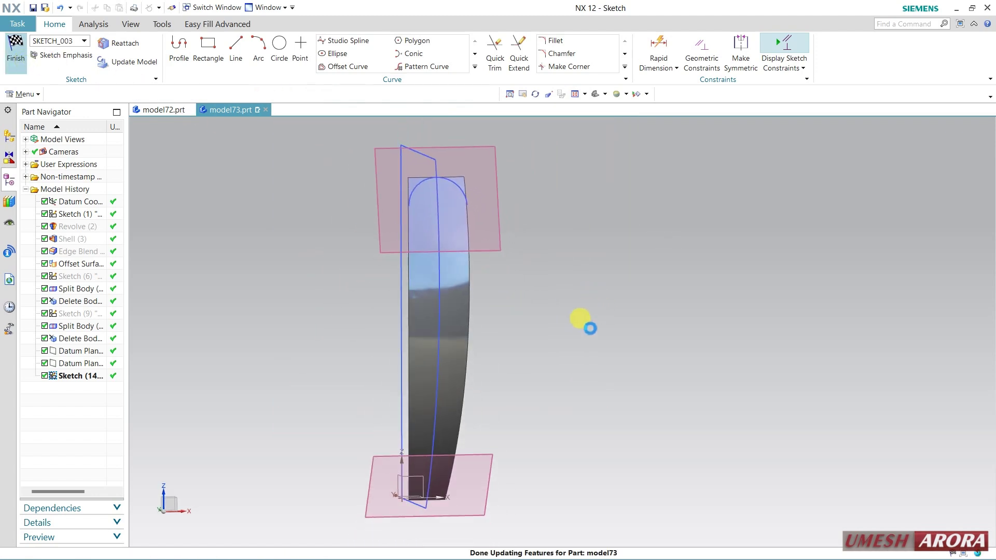
Start a sketch on the lower tangent datum plane, using the X direction reversed as horizontal reference.
{"action": "middle_click_drag", "start_coordinate": [563, 381], "coordinate": [498, 193]}
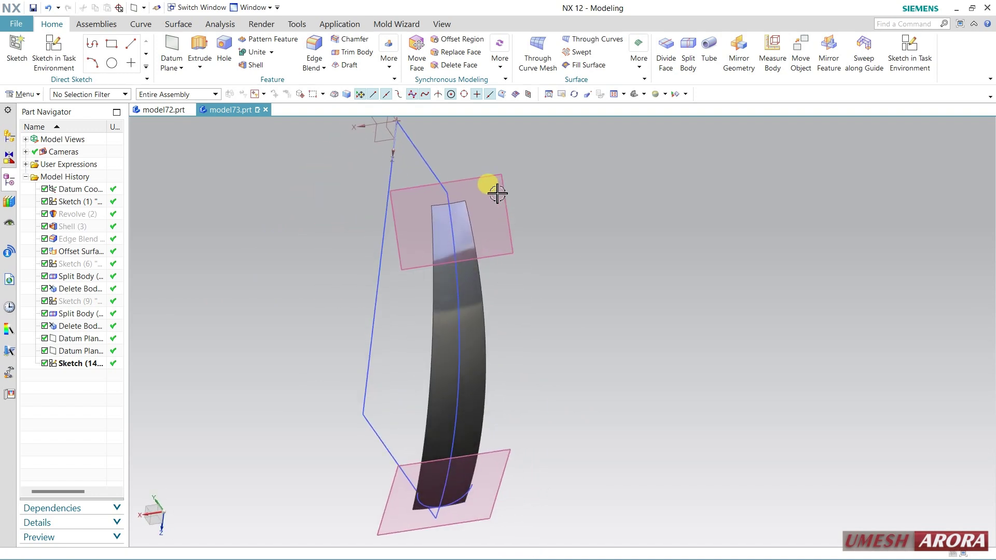
{"action": "left_click", "coordinate": [496, 185]}
{"action": "left_click", "coordinate": [497, 179]}
{"action": "left_click", "coordinate": [528, 162]}
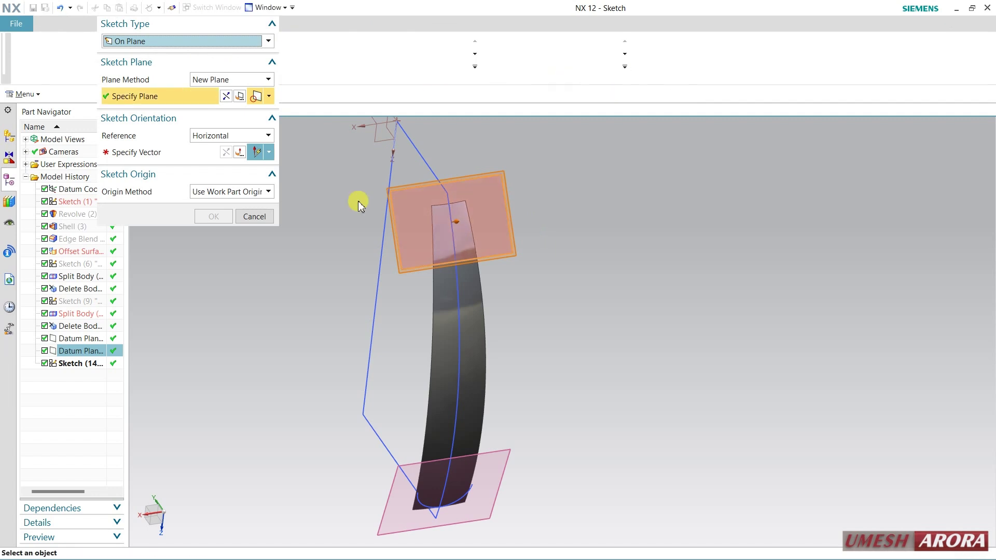
{"action": "middle_click_drag", "start_coordinate": [622, 304], "coordinate": [570, 276]}
{"action": "left_click", "coordinate": [571, 355]}
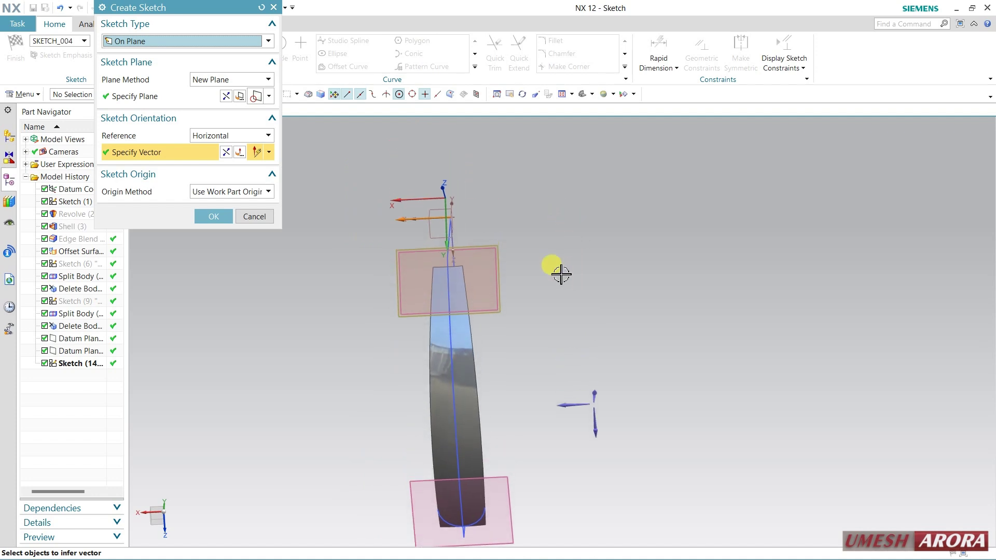
{"action": "left_click", "coordinate": [226, 153]}
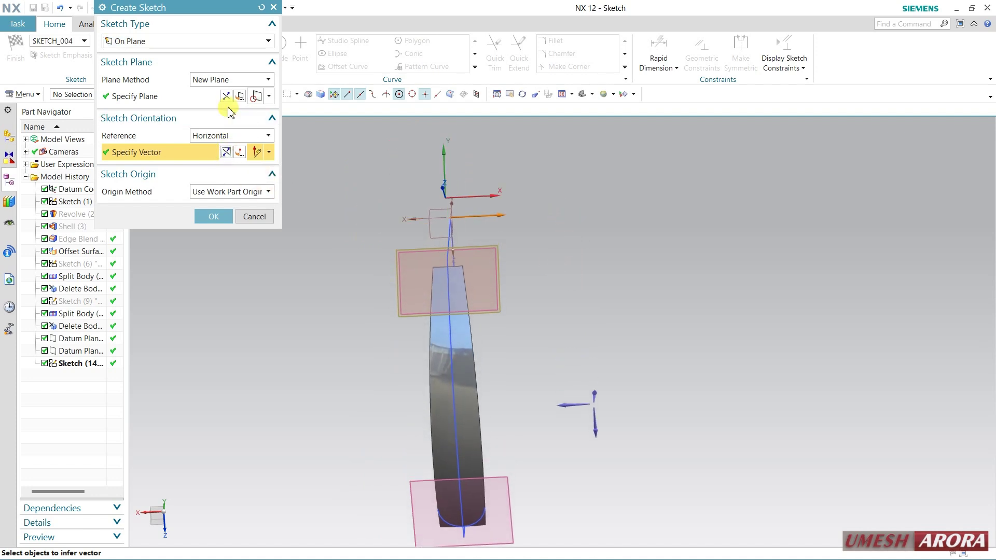
{"action": "middle_click", "coordinate": [489, 251]}
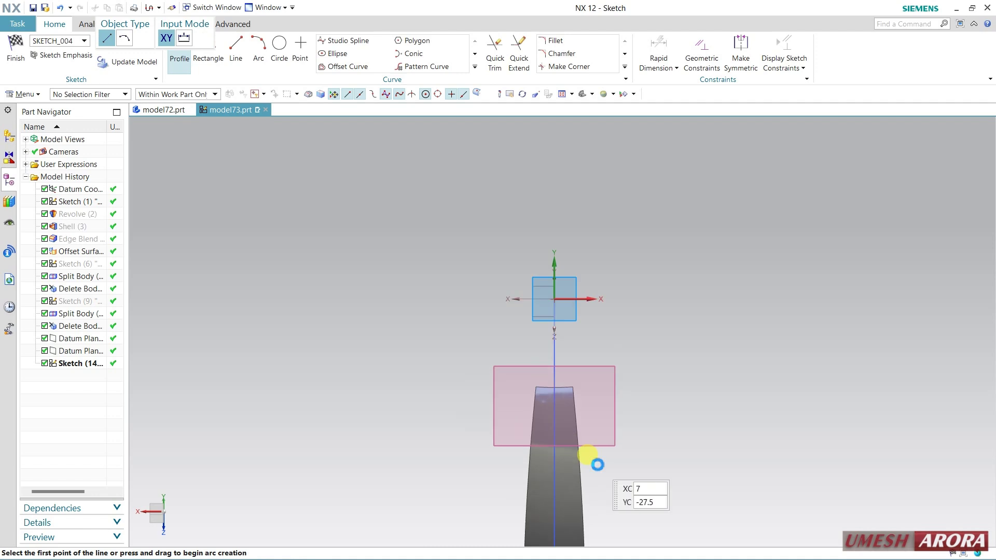
Project the strip's lower edge into the sketch and convert the projected curve to reference.
{"action": "left_click", "coordinate": [474, 68]}
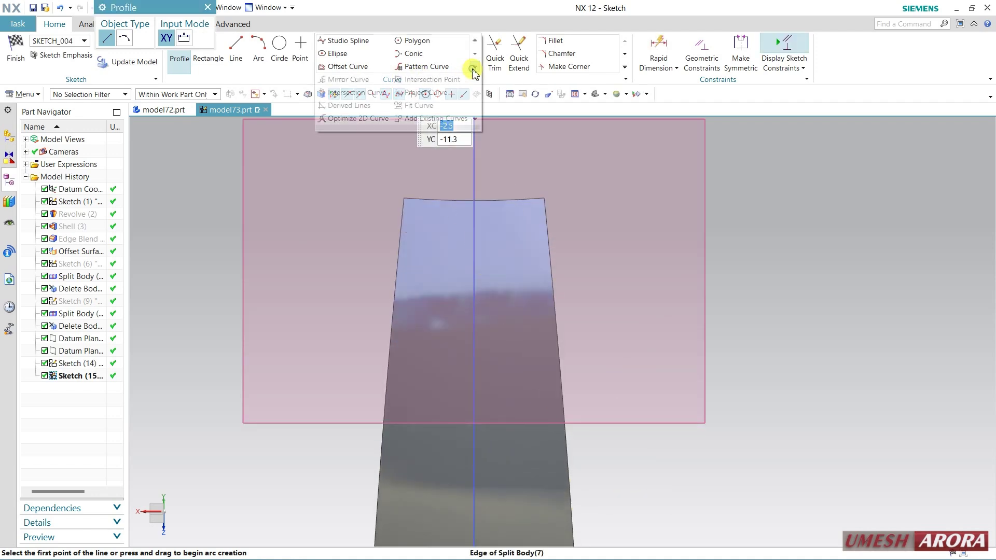
{"action": "left_click", "coordinate": [413, 95]}
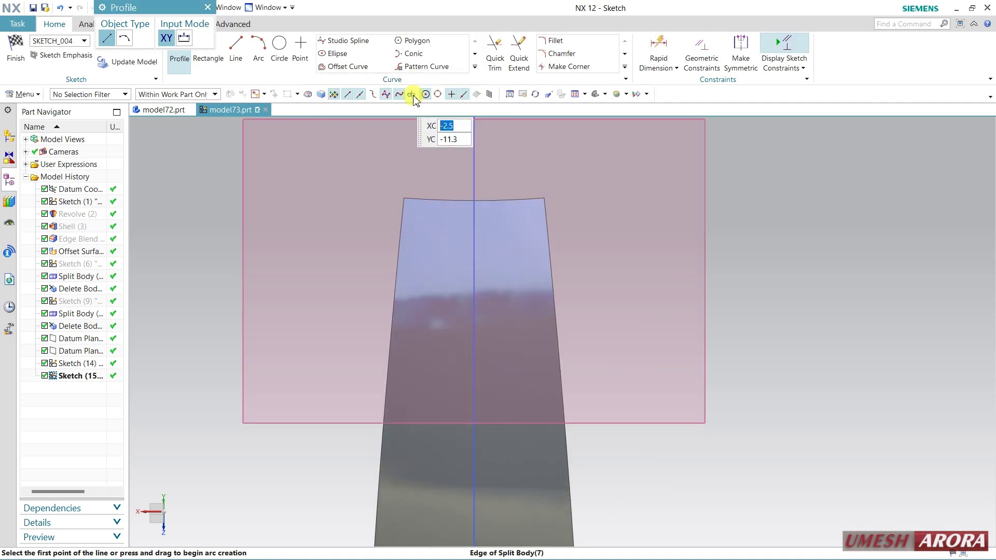
{"action": "left_click", "coordinate": [514, 200]}
{"action": "left_click", "coordinate": [173, 84]}
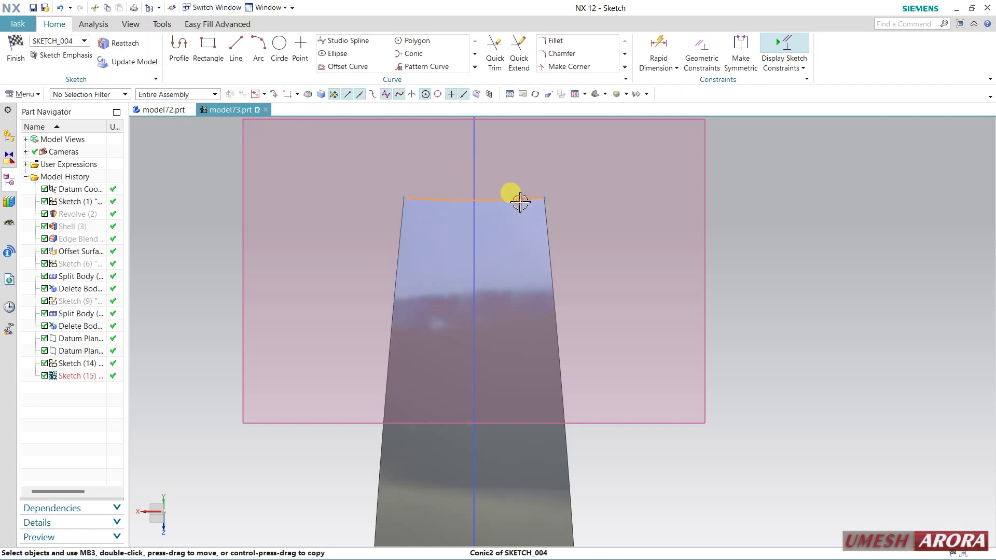
{"action": "right_click_drag", "start_coordinate": [532, 218], "coordinate": [533, 218]}
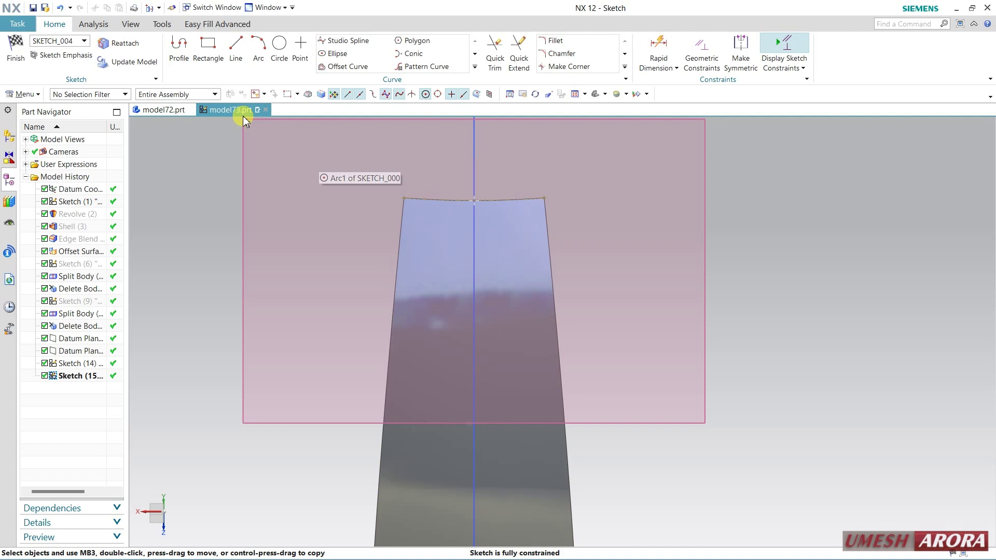
Sketch a three-point arc between the strip's two side edges near its lower end, bulging towards the projected edge.
{"action": "left_click", "coordinate": [258, 47]}
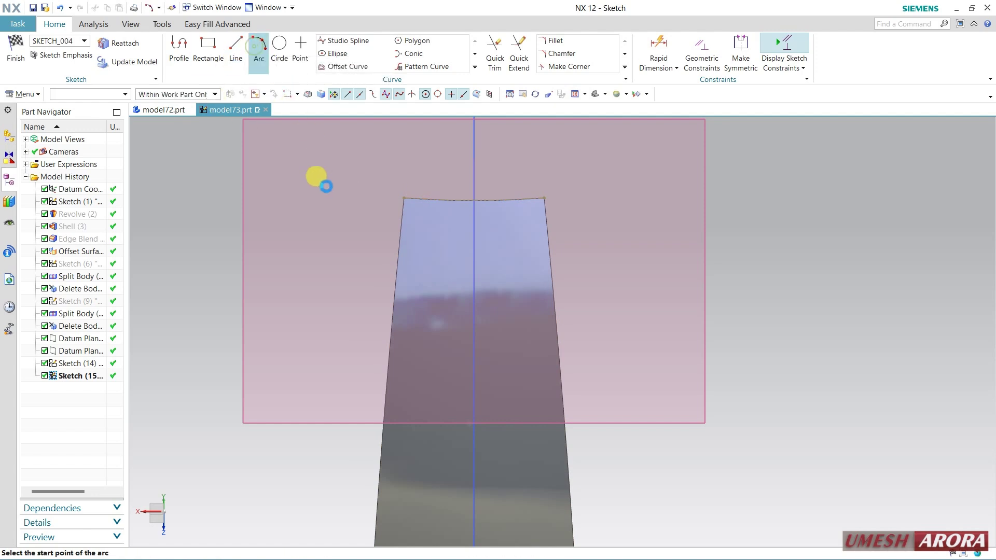
{"action": "left_click", "coordinate": [398, 269]}
{"action": "left_click", "coordinate": [549, 266]}
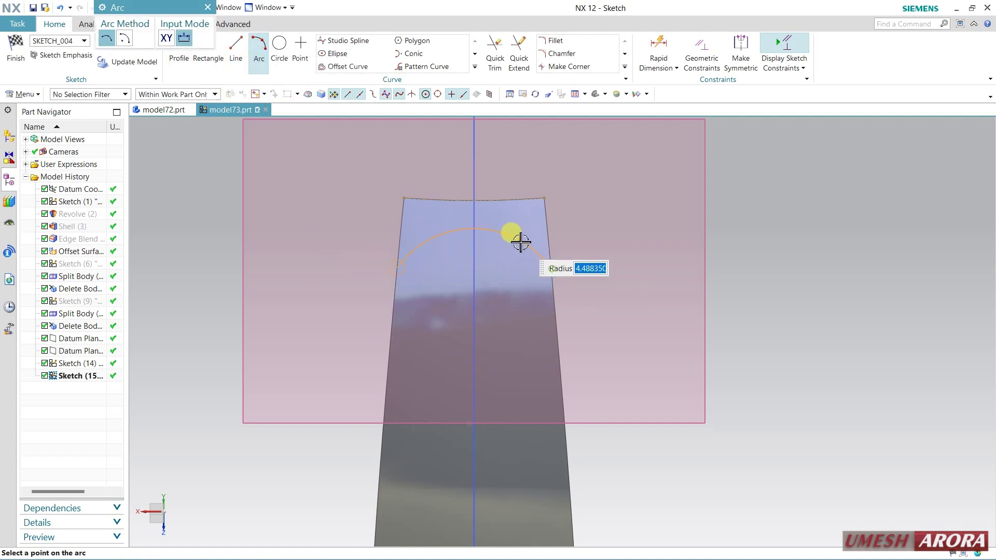
{"action": "left_click", "coordinate": [507, 213]}
{"action": "middle_click", "coordinate": [853, 285]}
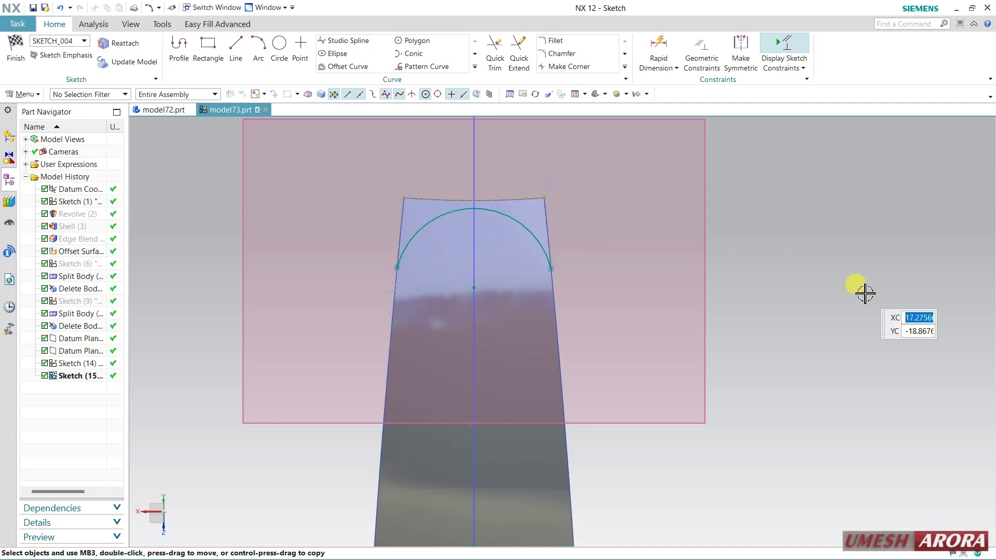
Make the arc tangent to the projected lower edge and align its two endpoints horizontally.
{"action": "left_click", "coordinate": [513, 213]}
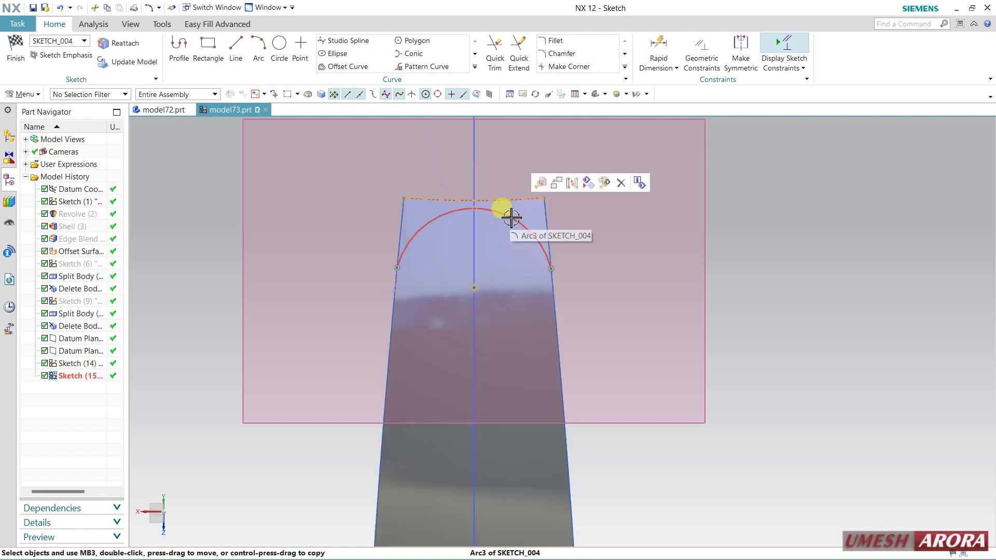
{"action": "left_click", "coordinate": [512, 218]}
{"action": "left_click", "coordinate": [613, 200]}
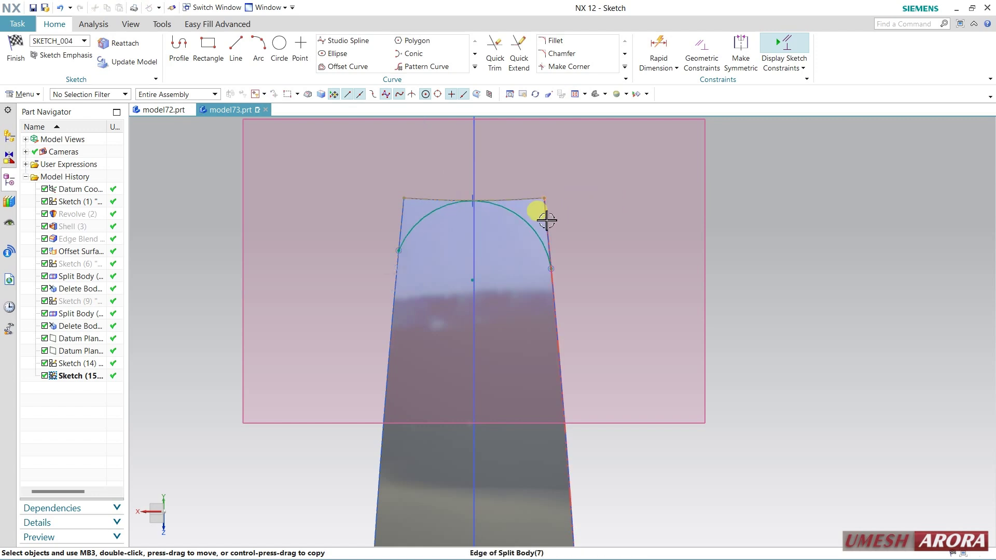
{"action": "left_click", "coordinate": [552, 269]}
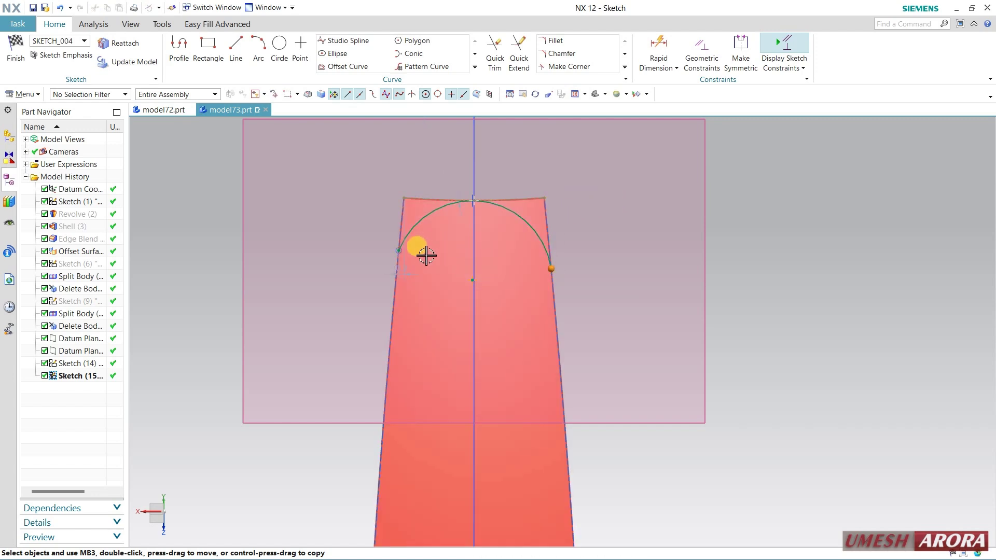
{"action": "left_click", "coordinate": [398, 251]}
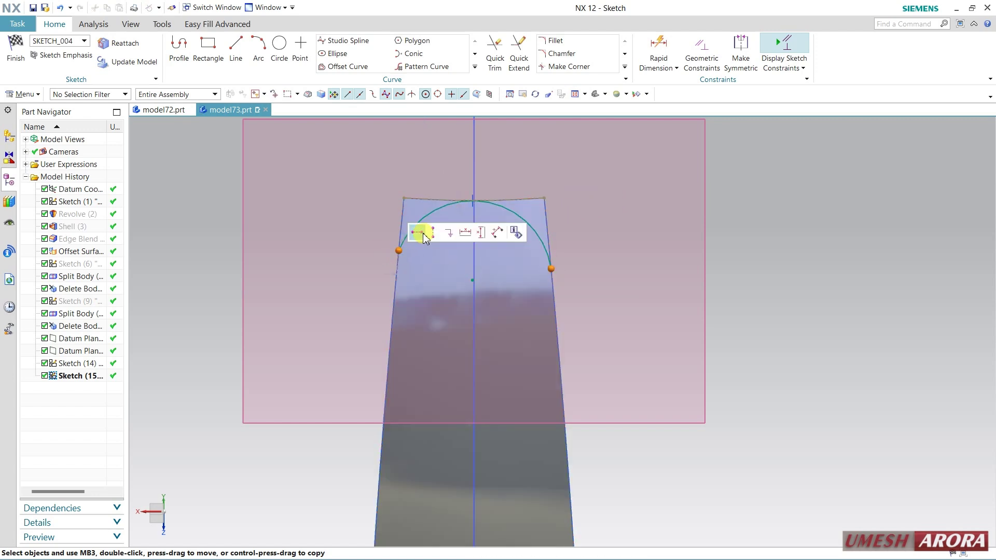
{"action": "left_click", "coordinate": [423, 236]}
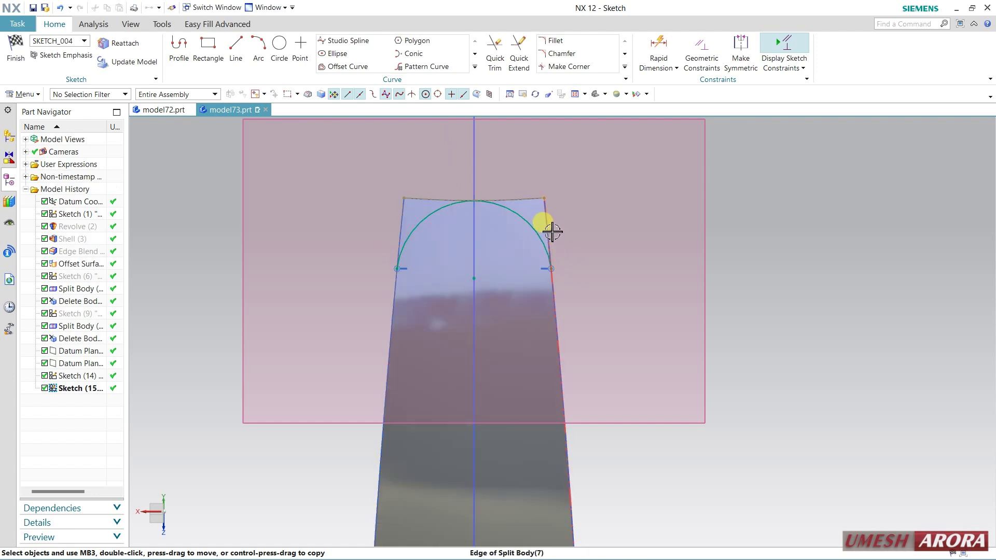
Make the arc tangent to the strip's side edge and finish the sketch.
{"action": "left_click", "coordinate": [534, 232]}
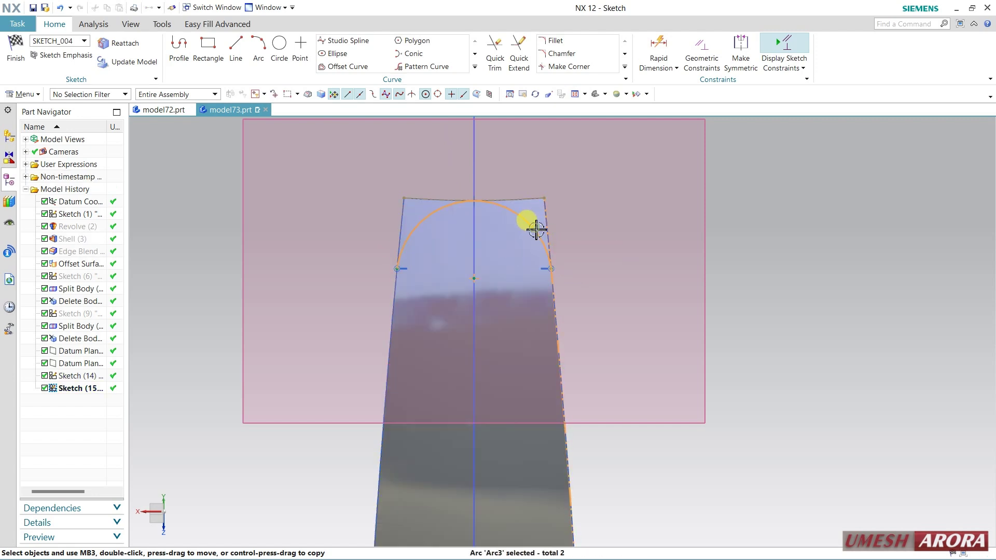
{"action": "left_click", "coordinate": [549, 214]}
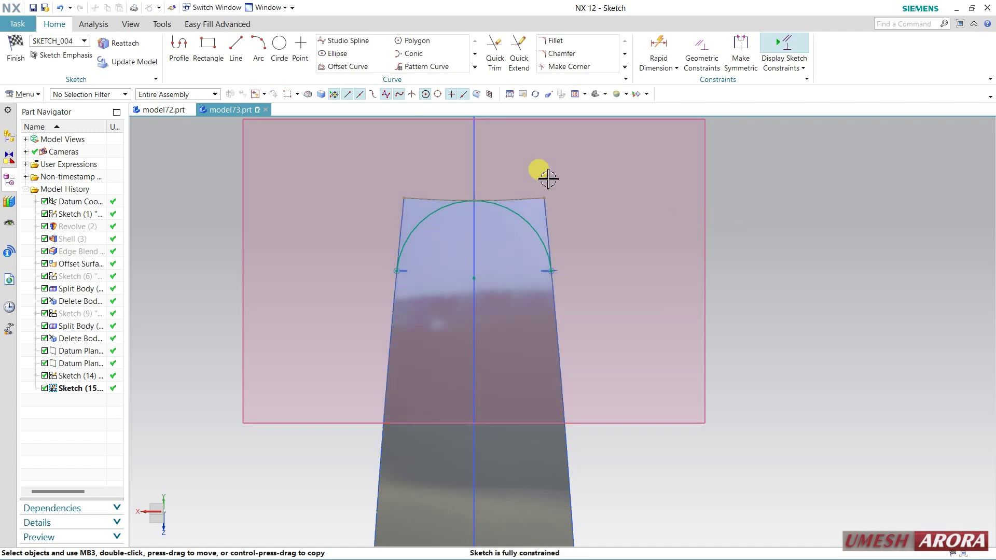
{"action": "left_click", "coordinate": [26, 58]}
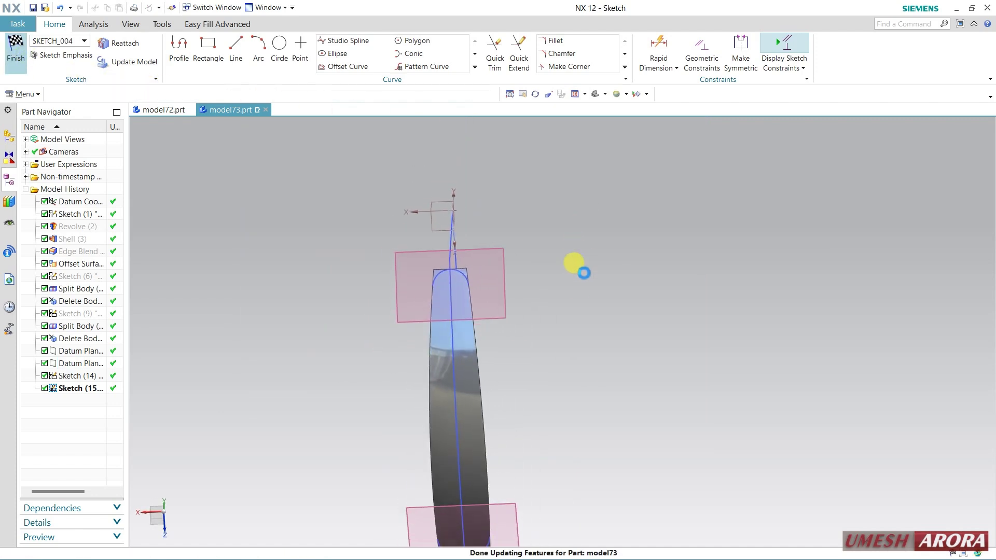
Split the strip body at its lower end with the sketched arc, using the Extrude tool option.
{"action": "mouse_move", "coordinate": [533, 303]}
{"action": "middle_mouse_down"}
{"action": "mouse_move", "coordinate": [571, 422]}
{"action": "mouse_move", "coordinate": [565, 353]}
{"action": "middle_mouse_up"}
{"action": "scroll", "coordinate": [490, 214], "scroll_direction": "up", "scroll_amount": 2}
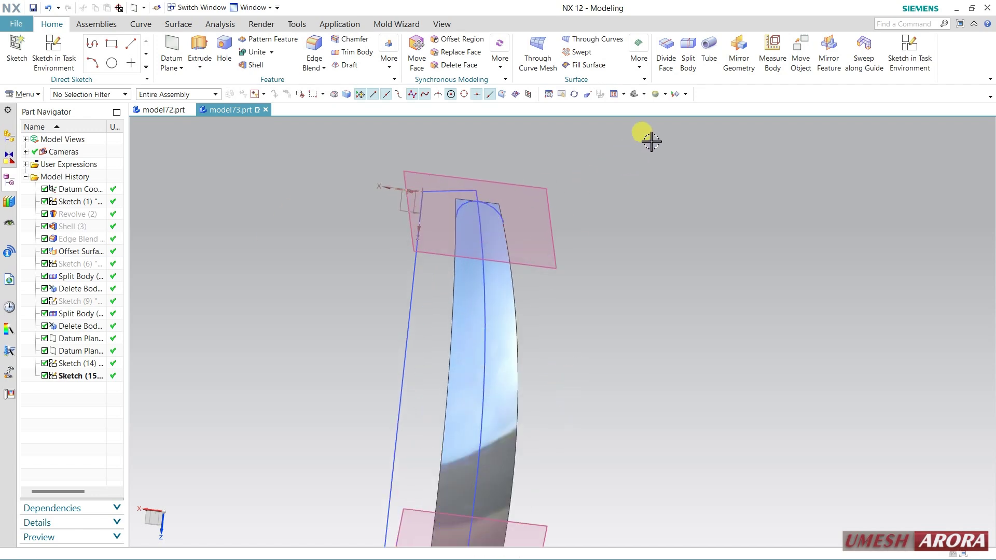
{"action": "left_click", "coordinate": [680, 61]}
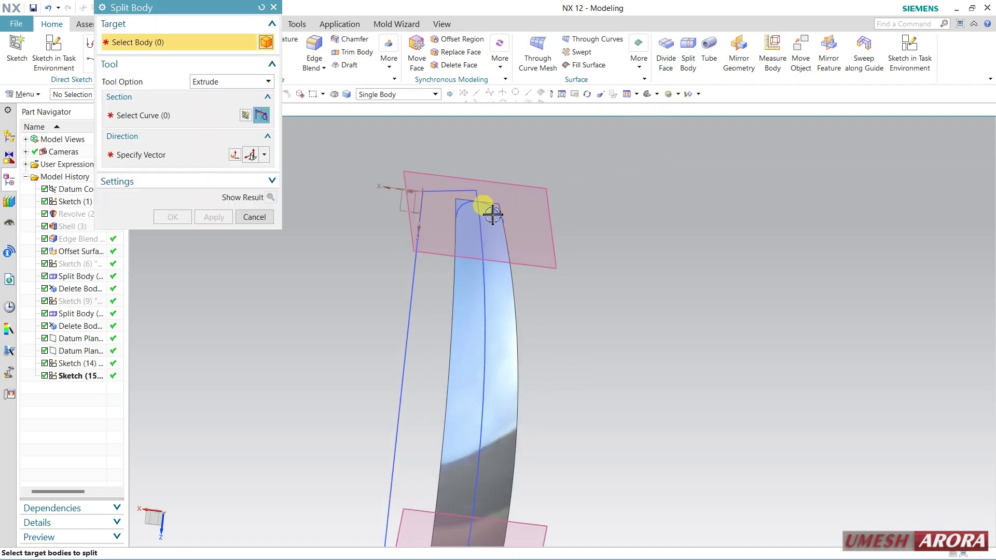
{"action": "scroll", "coordinate": [500, 243], "scroll_direction": "up", "scroll_amount": 2}
{"action": "left_click", "coordinate": [500, 242]}
{"action": "left_click", "coordinate": [152, 115]}
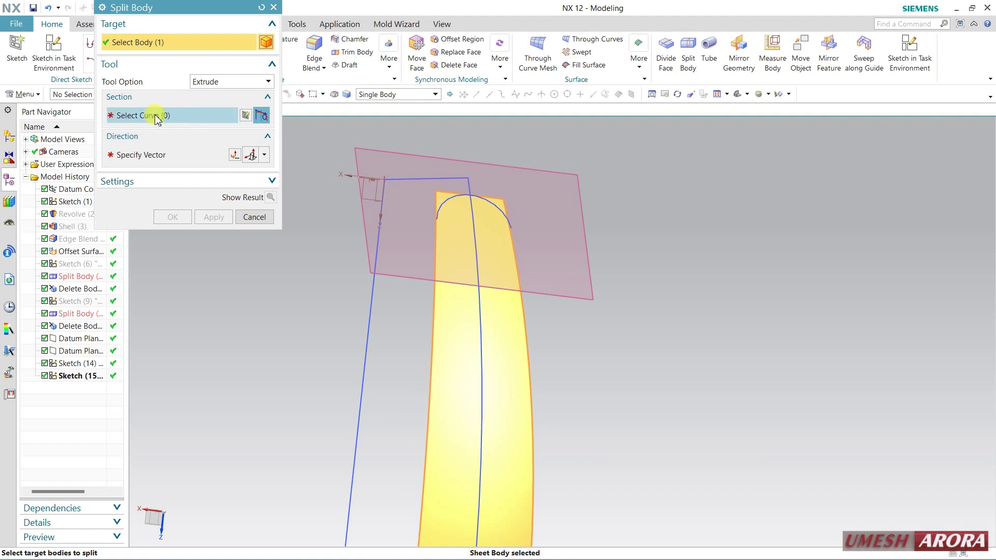
{"action": "left_click", "coordinate": [506, 197]}
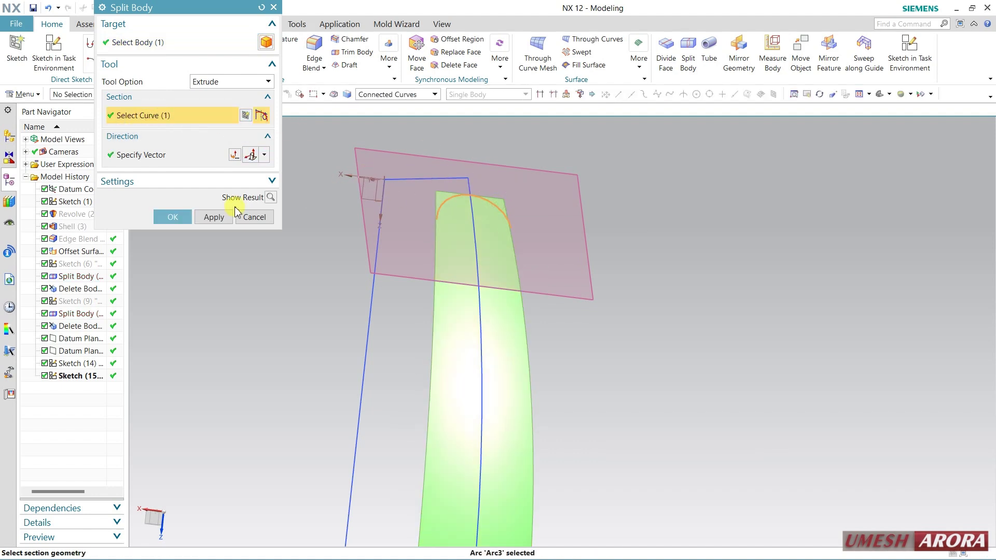
{"action": "left_click", "coordinate": [223, 216]}
Split the remaining strip body at its upper end with the other sketched arc.
{"action": "middle_click_drag", "start_coordinate": [627, 334], "coordinate": [634, 233]}
{"action": "left_click", "coordinate": [516, 291]}
{"action": "middle_click", "coordinate": [335, 181]}
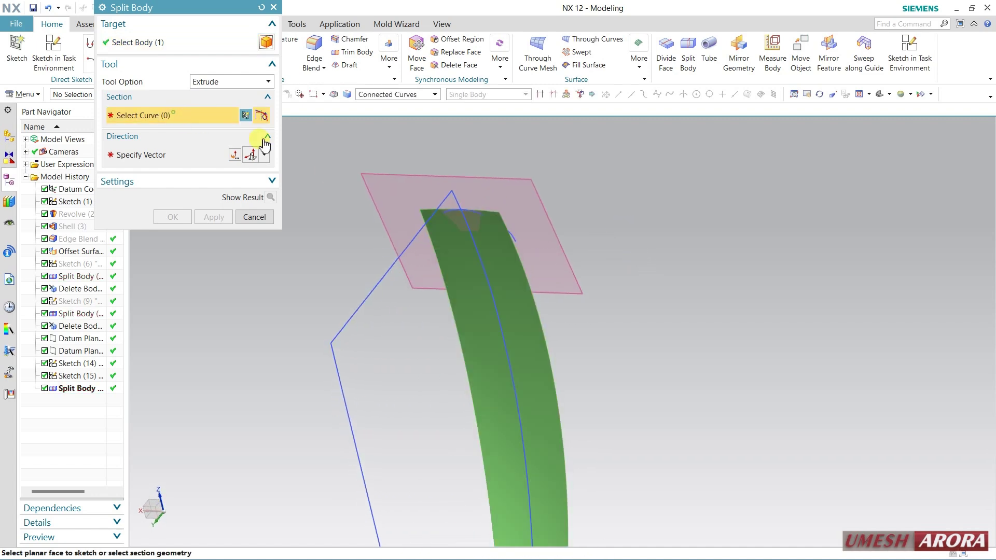
{"action": "left_click", "coordinate": [517, 239]}
{"action": "left_click", "coordinate": [177, 217]}
Hide the two arc sketches at the upper and lower ends of the strip.
{"action": "mouse_move", "coordinate": [249, 291]}
{"action": "middle_mouse_down"}
{"action": "mouse_move", "coordinate": [266, 276]}
{"action": "mouse_move", "coordinate": [203, 280]}
{"action": "mouse_move", "coordinate": [359, 287]}
{"action": "middle_mouse_up"}
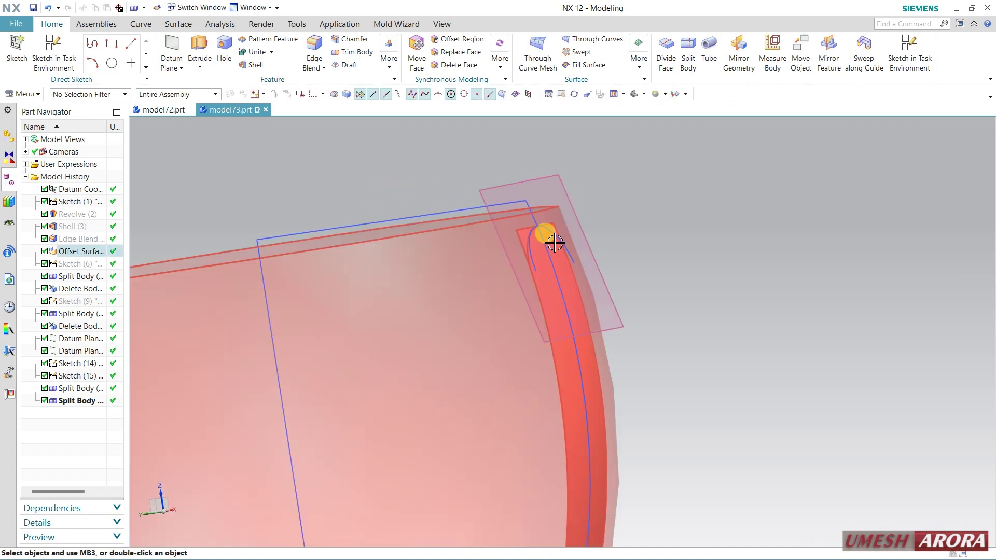
{"action": "left_click", "coordinate": [563, 243]}
{"action": "left_click", "coordinate": [663, 318]}
{"action": "mouse_move", "coordinate": [663, 318]}
{"action": "middle_mouse_down"}
{"action": "mouse_move", "coordinate": [711, 373]}
{"action": "mouse_move", "coordinate": [664, 284]}
{"action": "mouse_move", "coordinate": [471, 367]}
{"action": "middle_mouse_up"}
{"action": "scroll", "coordinate": [481, 362], "scroll_direction": "up", "scroll_amount": 3}
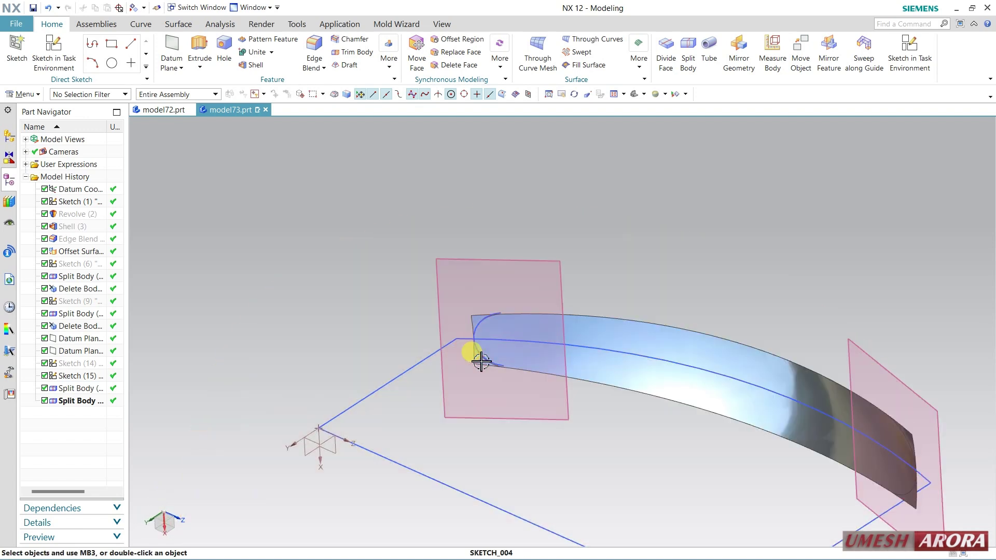
{"action": "left_click", "coordinate": [460, 394]}
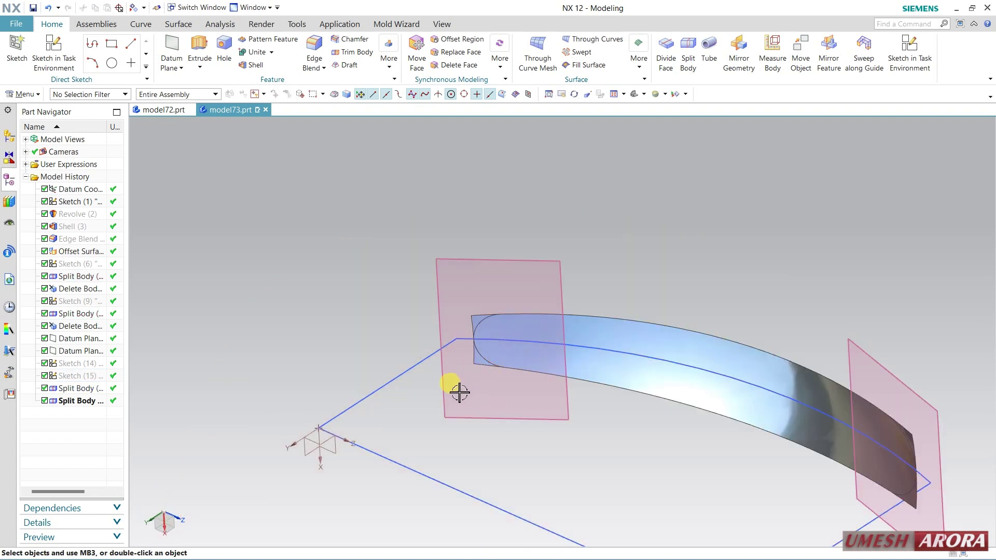
Delete the four corner sheet bodies outside the rounded arcs at both ends of the strip.
{"action": "left_click", "coordinate": [144, 9]}
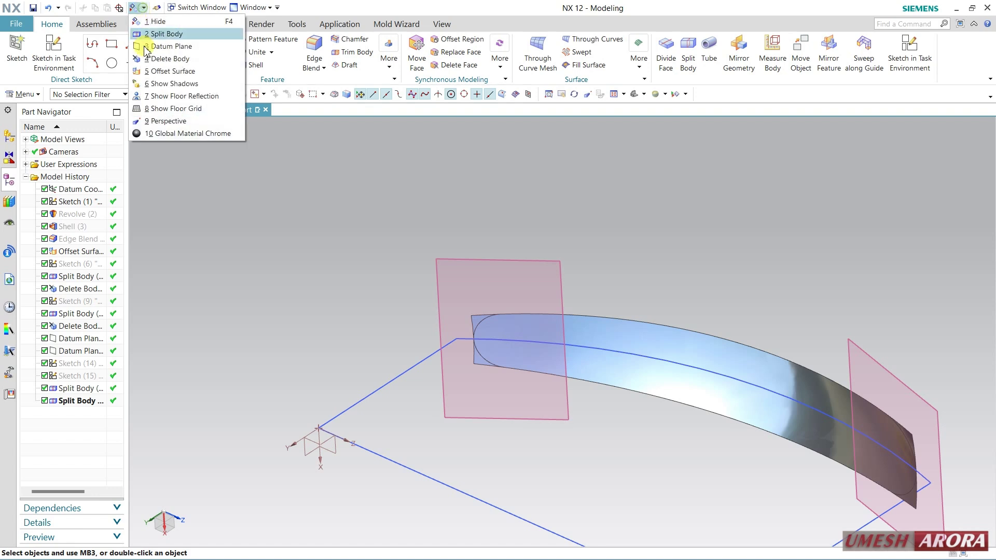
{"action": "left_click", "coordinate": [166, 65]}
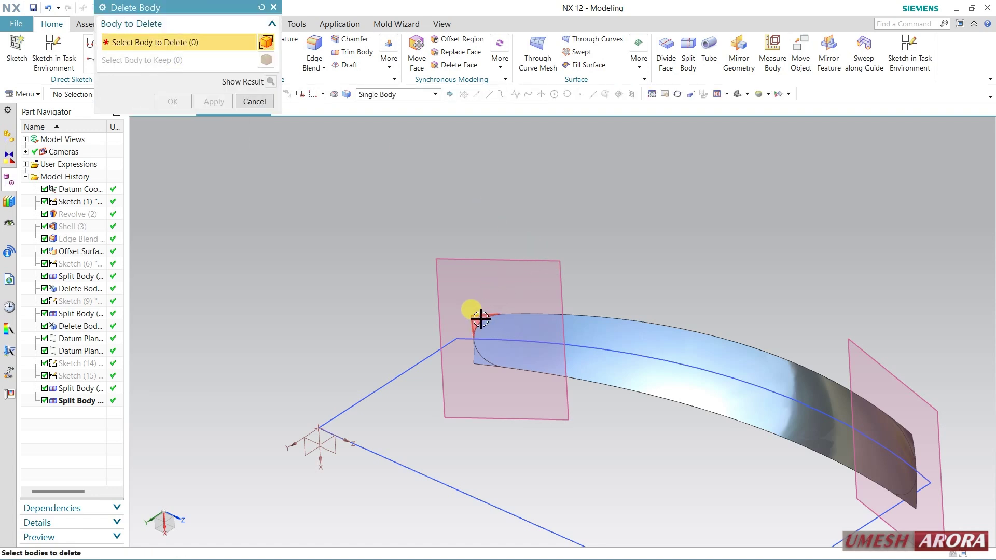
{"action": "left_click", "coordinate": [478, 343]}
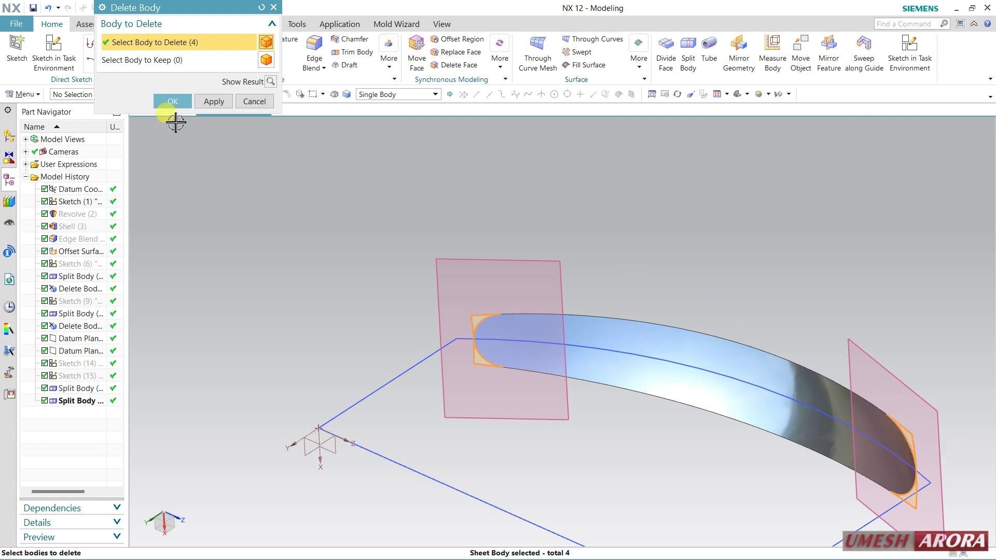
{"action": "left_click", "coordinate": [182, 102]}
Hide the two tangent datum planes and the pot's profile sketch, leaving the rounded strip and datum coordinate system.
{"action": "middle_click_drag", "start_coordinate": [452, 267], "coordinate": [644, 212]}
{"action": "left_click", "coordinate": [644, 211]}
{"action": "key", "text": "ctrl+b"}
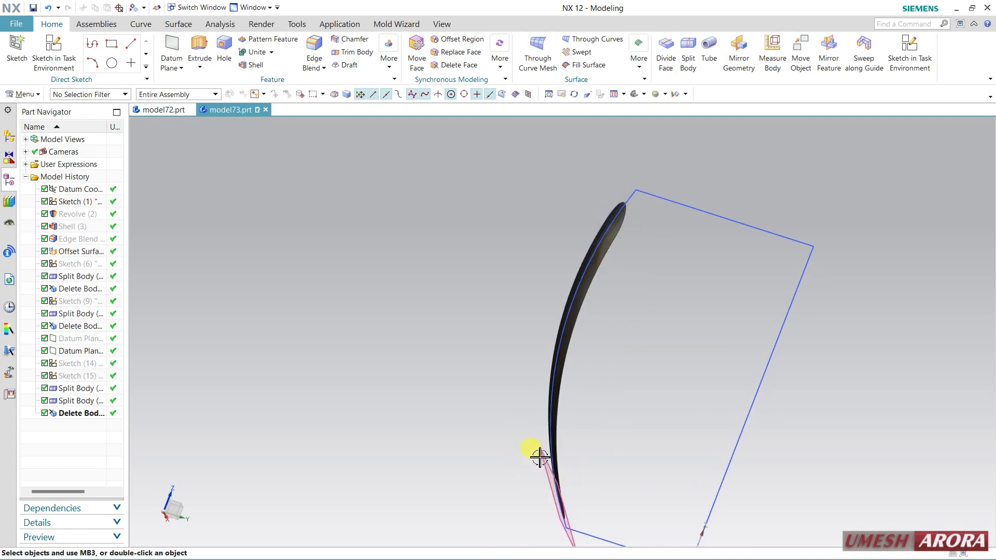
{"action": "middle_click_drag", "start_coordinate": [537, 463], "coordinate": [720, 300]}
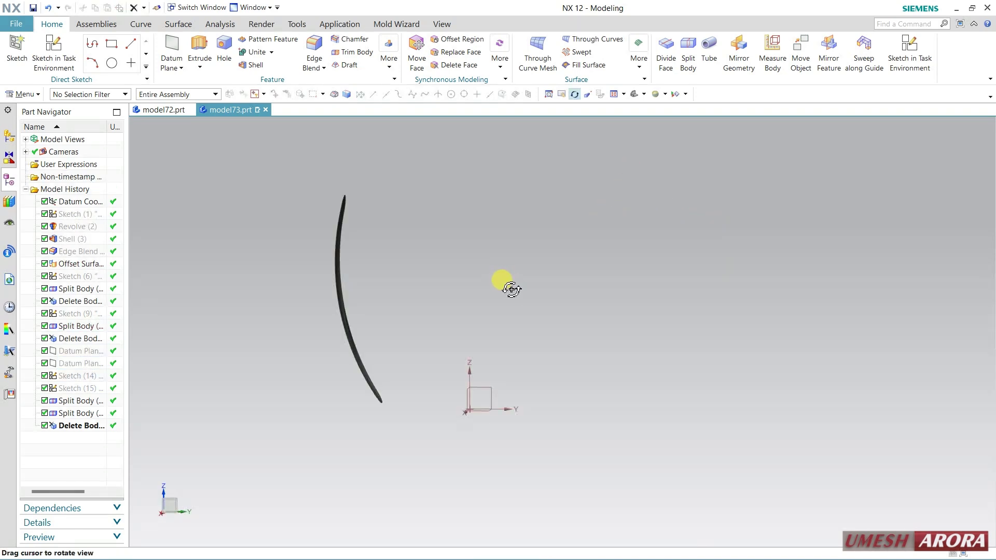
{"action": "middle_click_drag", "start_coordinate": [507, 280], "coordinate": [514, 304]}
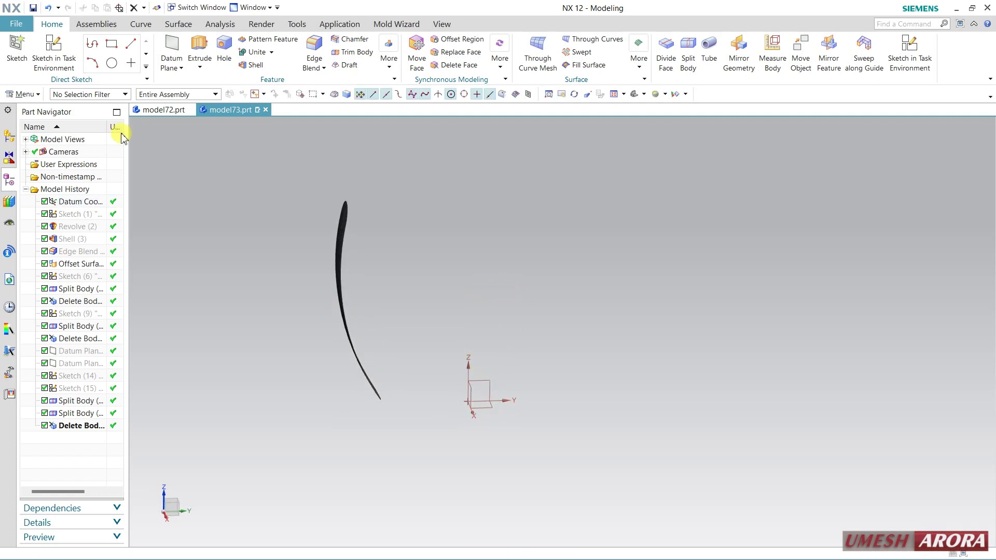
Start a sketch on the YZ datum plane with the Y axis as the horizontal reference.
{"action": "left_click", "coordinate": [54, 52]}
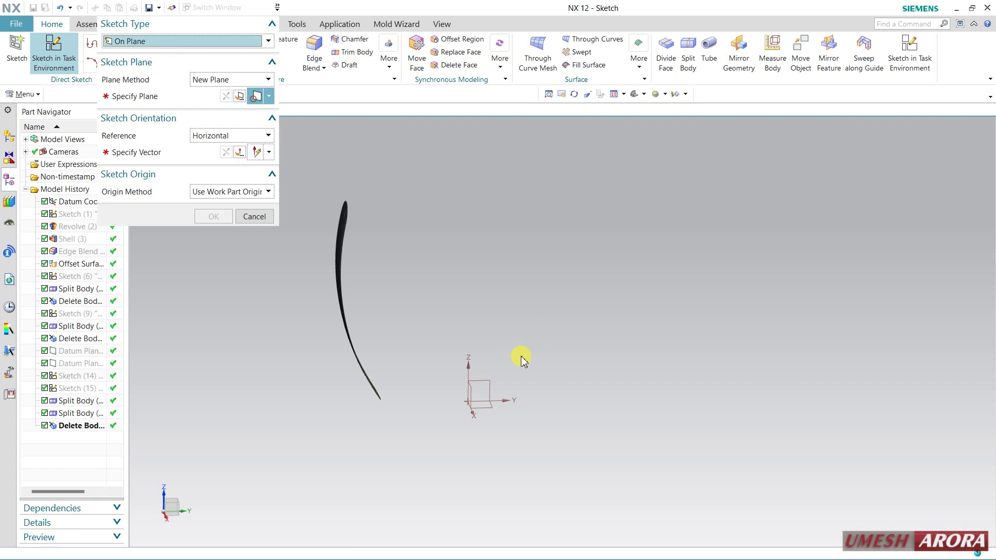
{"action": "left_click", "coordinate": [488, 383]}
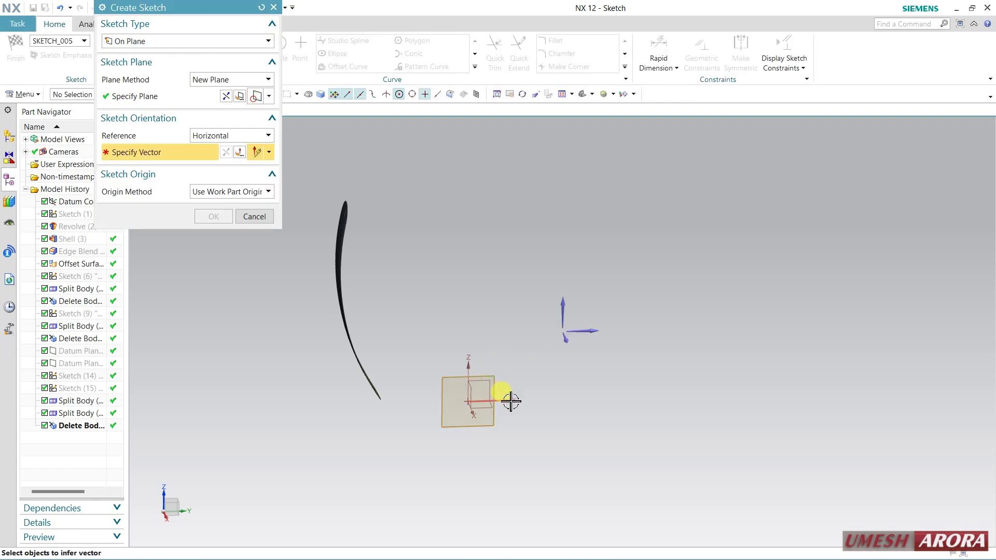
{"action": "middle_click", "coordinate": [630, 394]}
{"action": "middle_click_drag", "start_coordinate": [542, 219], "coordinate": [497, 298], "text": "shift"}
{"action": "key", "text": "Escape"}
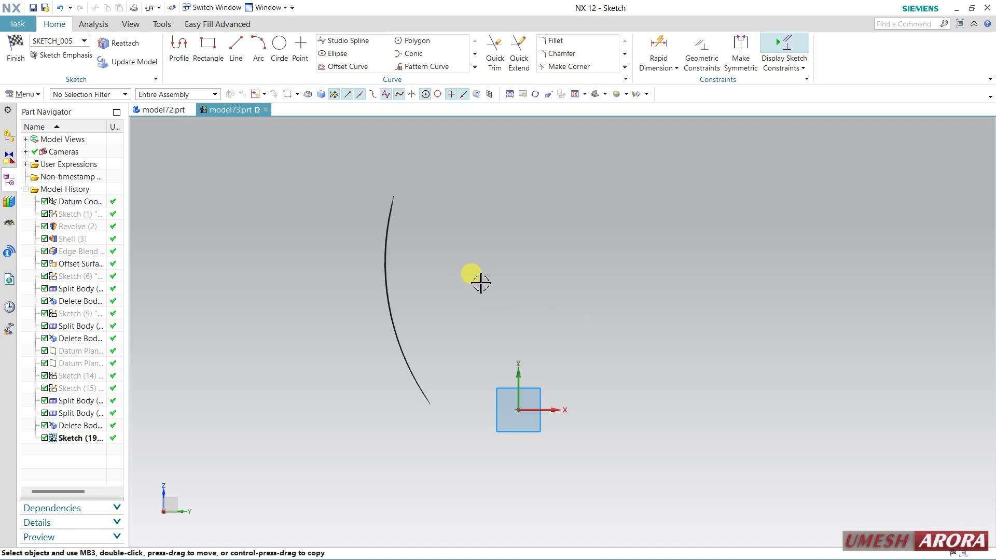
Create an intersection curve between the rounded strip's face and the sketch plane.
{"action": "left_click", "coordinate": [475, 68]}
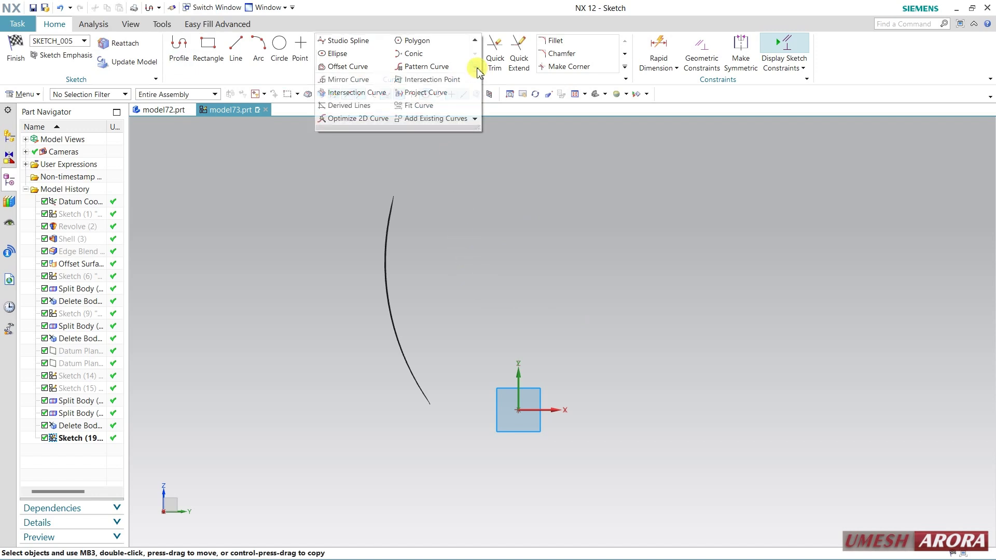
{"action": "left_click", "coordinate": [366, 94]}
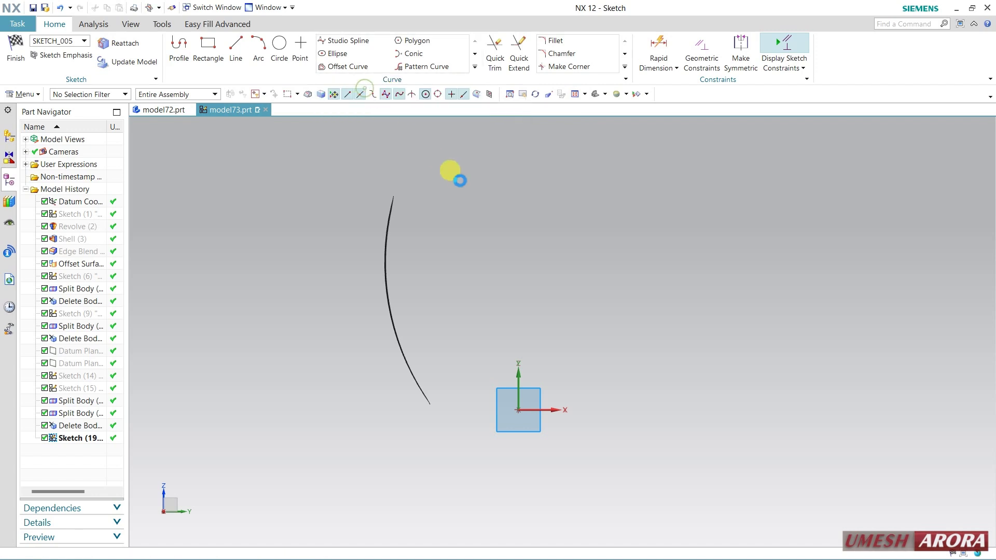
{"action": "middle_click_drag", "start_coordinate": [466, 216], "coordinate": [417, 232]}
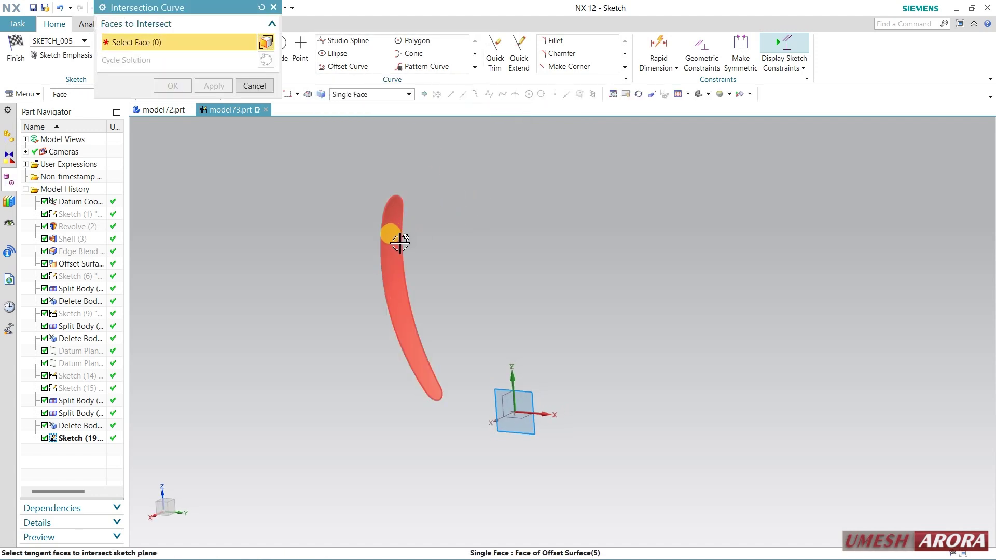
{"action": "left_click", "coordinate": [403, 239]}
{"action": "left_click", "coordinate": [174, 86]}
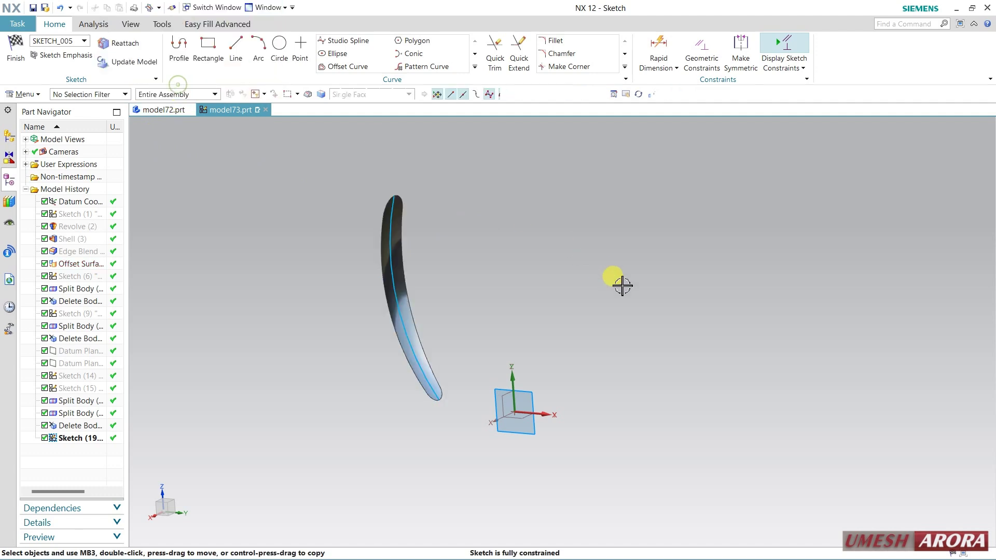
Offset the intersection curve 2 mm towards the pot's inside, creating the dimension and converting the input curve to reference.
{"action": "middle_click_drag", "start_coordinate": [487, 282], "coordinate": [438, 206]}
{"action": "scroll", "coordinate": [397, 192], "scroll_direction": "up", "scroll_amount": 2}
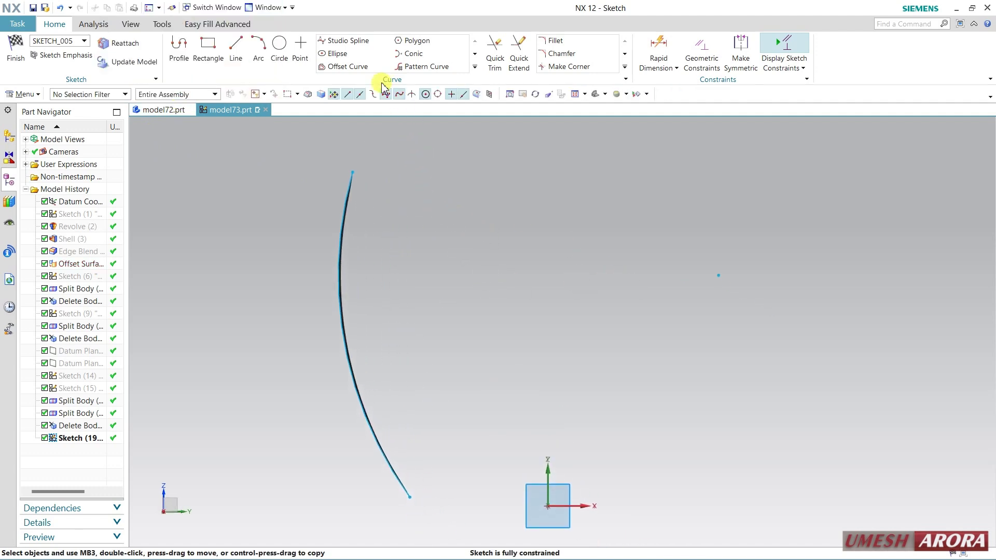
{"action": "left_click", "coordinate": [369, 70]}
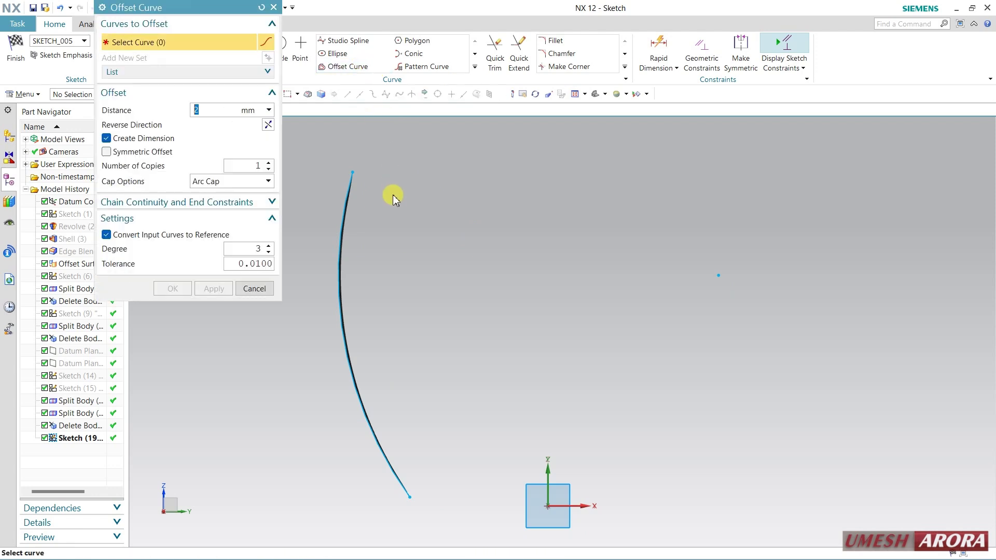
{"action": "left_click", "coordinate": [355, 190]}
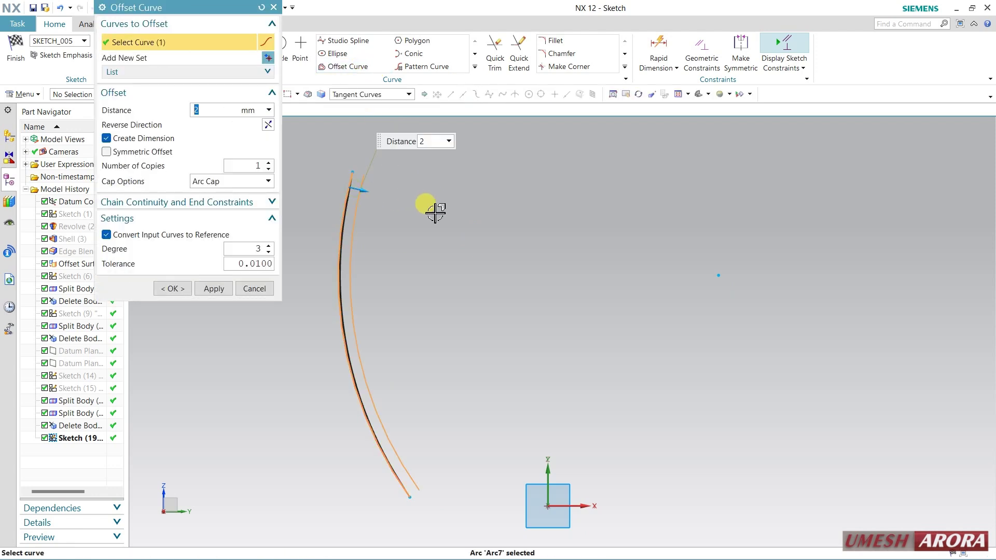
{"action": "left_click", "coordinate": [175, 289]}
Draw a three-point arc at the profile's upper end, from the strip edge's endpoint to the offset curve and tangent to it.
{"action": "scroll", "coordinate": [349, 191], "scroll_direction": "up", "scroll_amount": 3}
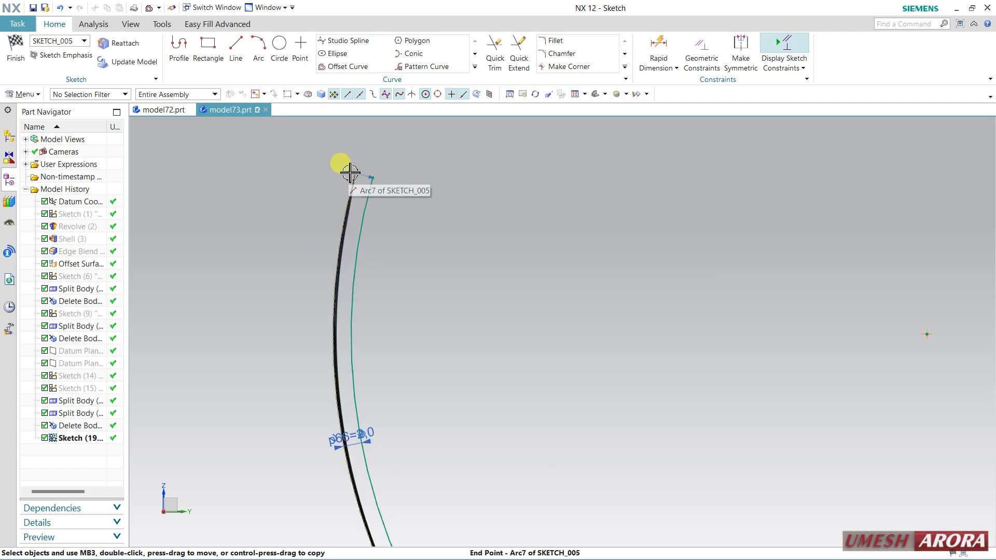
{"action": "scroll", "coordinate": [350, 173], "scroll_direction": "up", "scroll_amount": 2}
{"action": "left_click", "coordinate": [258, 52]}
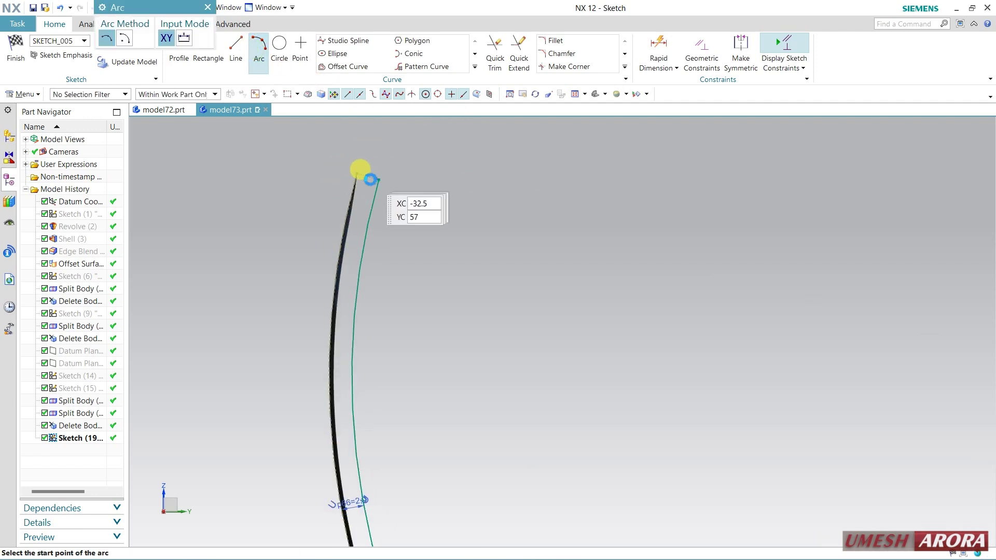
{"action": "left_click", "coordinate": [356, 174]}
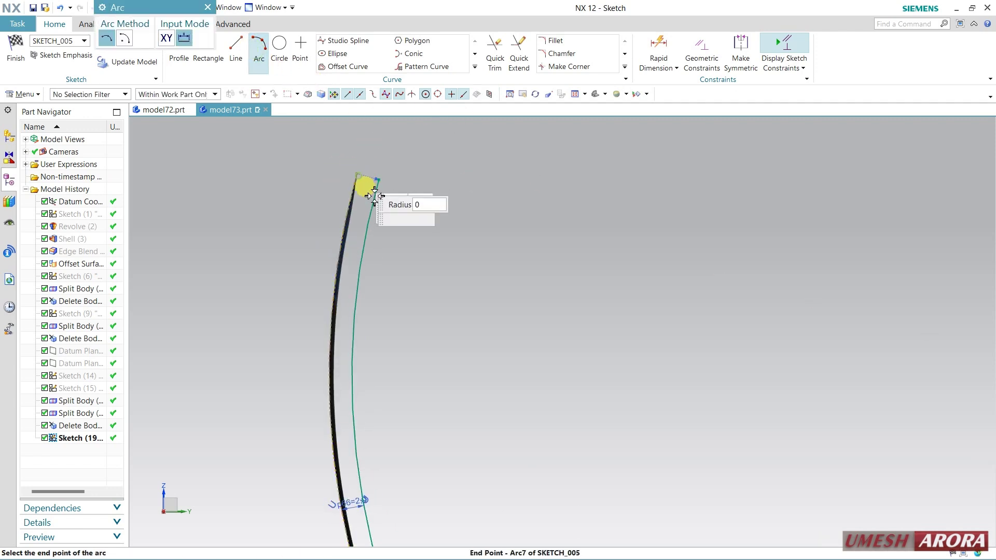
{"action": "left_click", "coordinate": [360, 234]}
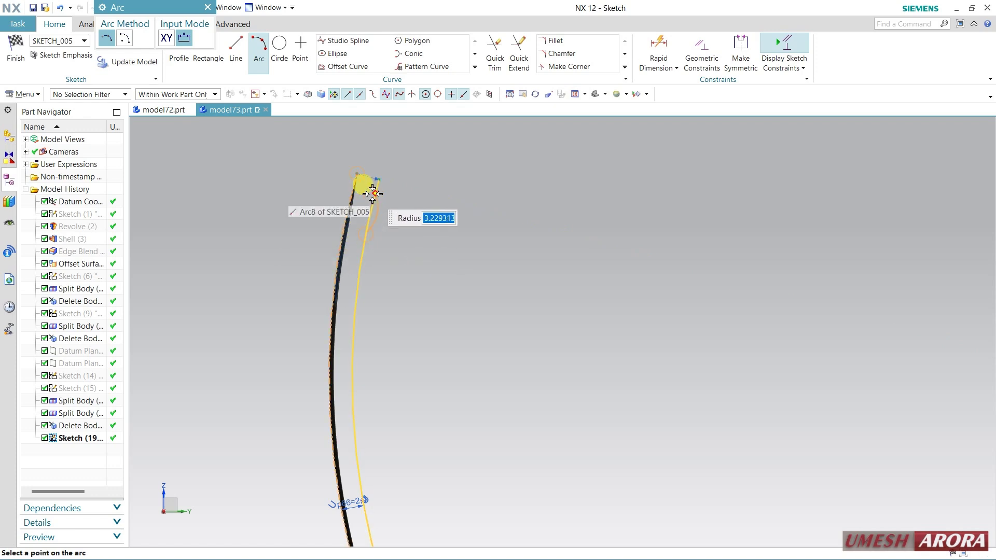
{"action": "left_click", "coordinate": [367, 193]}
Draw a matching arc of about 5.7 mm radius at the lower end, joining the strip's endpoint tangentially to the offset curve.
{"action": "scroll", "coordinate": [434, 317], "scroll_direction": "down", "scroll_amount": 2}
{"action": "middle_click_drag", "start_coordinate": [547, 410], "coordinate": [463, 260], "text": "shift"}
{"action": "scroll", "coordinate": [423, 469], "scroll_direction": "up", "scroll_amount": 3}
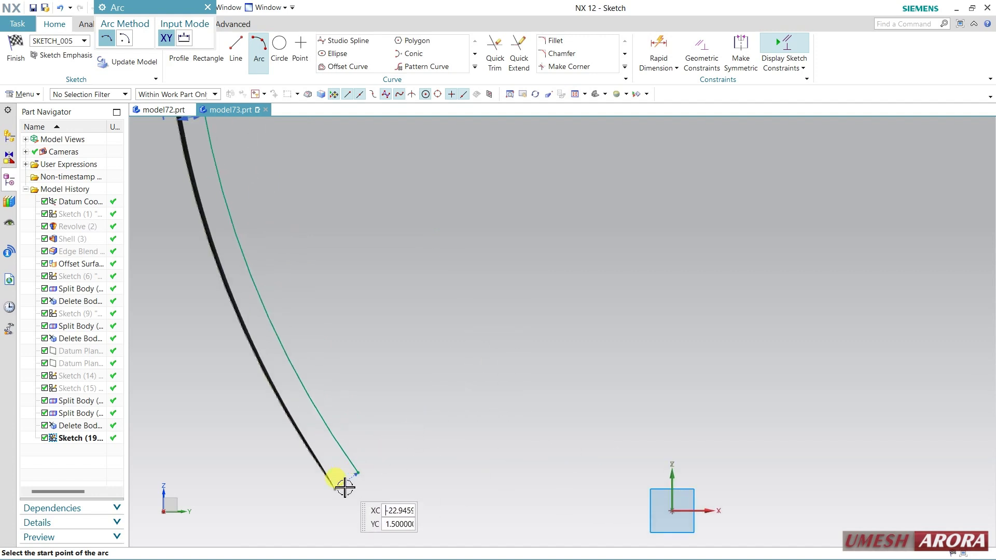
{"action": "left_click", "coordinate": [345, 470]}
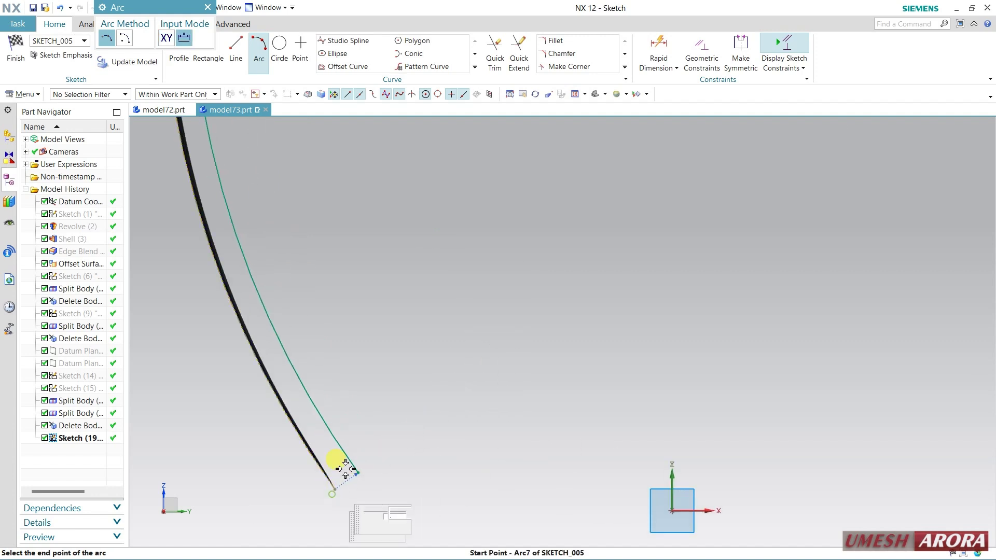
{"action": "left_click", "coordinate": [325, 427]}
{"action": "left_click", "coordinate": [336, 461]}
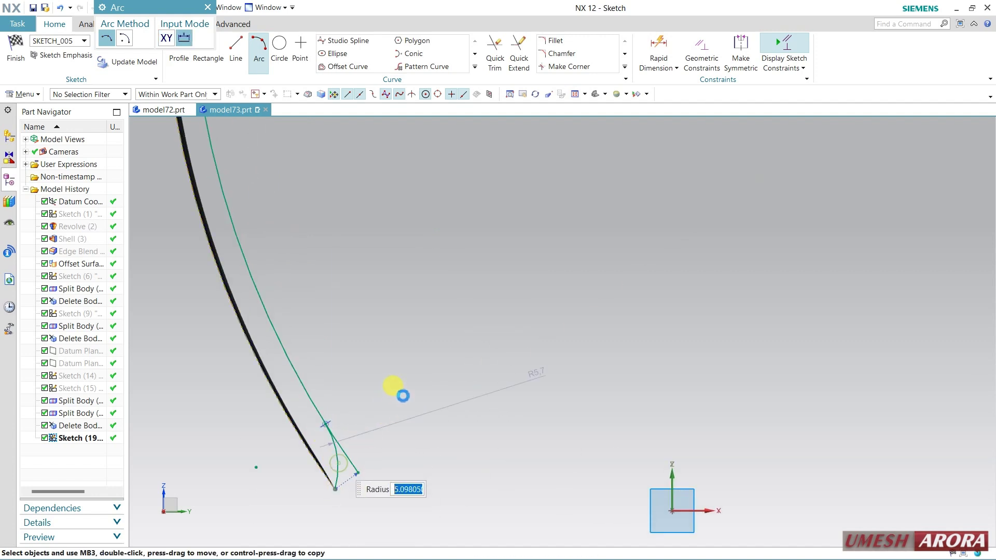
{"action": "key", "text": "Escape"}
{"action": "scroll", "coordinate": [418, 378], "scroll_direction": "down", "scroll_amount": 3}
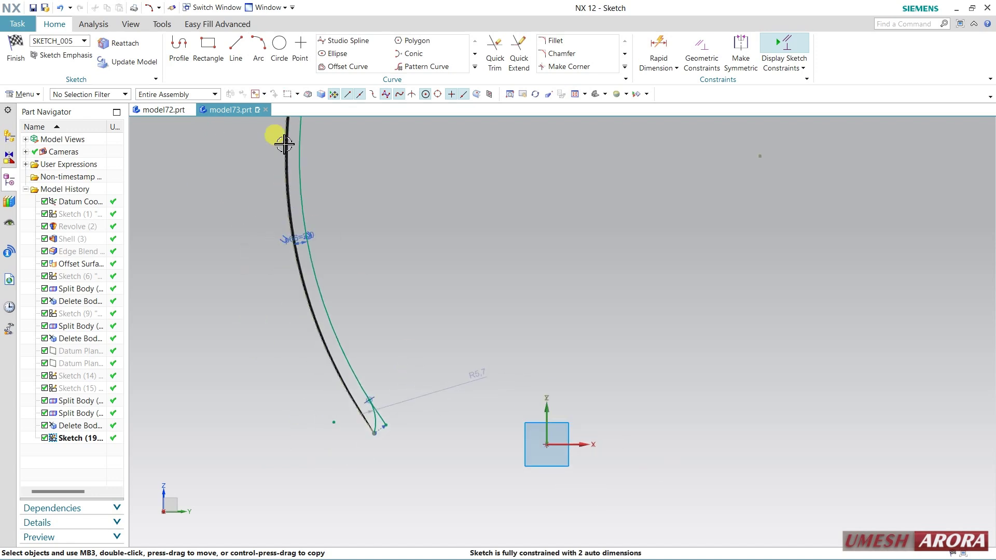
Sketch a line about 2.9 mm long outward from the strip's lower endpoint, perpendicular to the intersection curve.
{"action": "left_click", "coordinate": [236, 52]}
{"action": "scroll", "coordinate": [369, 444], "scroll_direction": "up", "scroll_amount": 3}
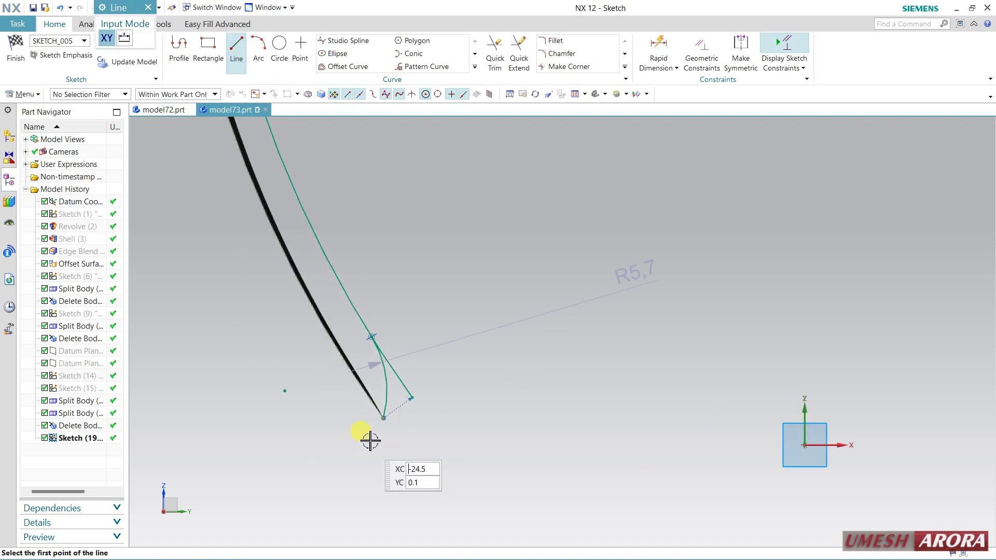
{"action": "left_click", "coordinate": [384, 420]}
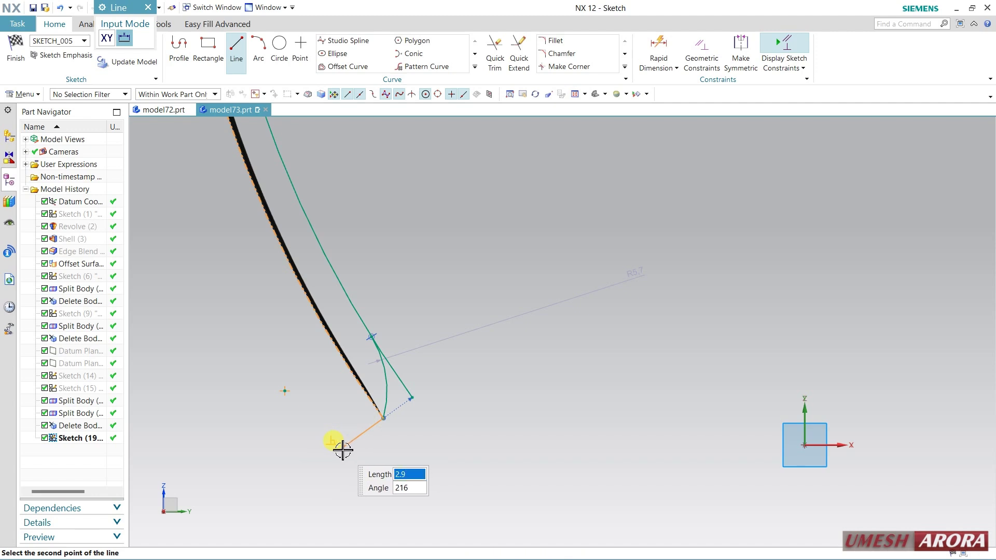
{"action": "key", "text": "Return"}
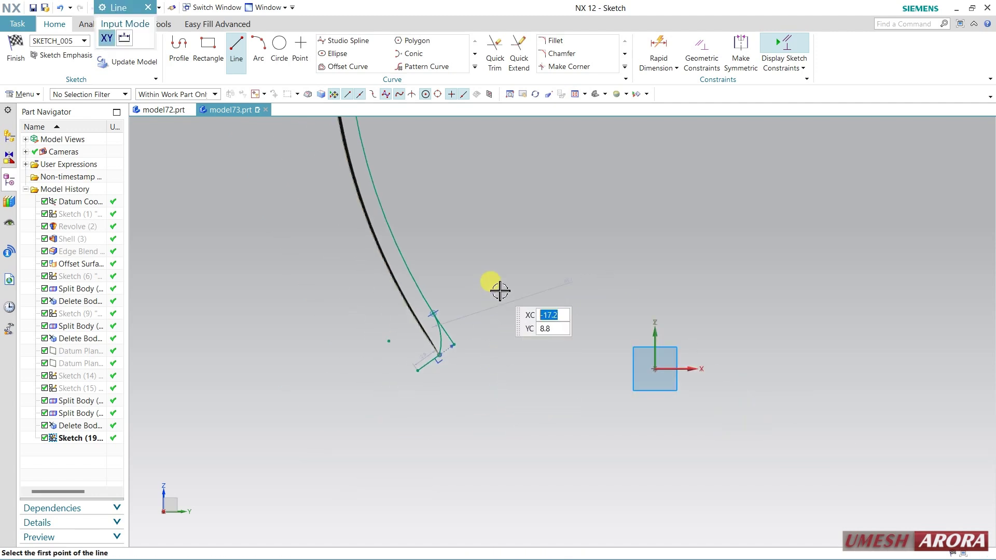
Sketch a line about 3.5 mm long outward from the strip's upper endpoint, perpendicular to the intersection curve.
{"action": "scroll", "coordinate": [503, 289], "scroll_direction": "down", "scroll_amount": 3}
{"action": "middle_click_drag", "start_coordinate": [506, 241], "coordinate": [573, 552], "text": "shift"}
{"action": "right_click", "coordinate": [573, 551]}
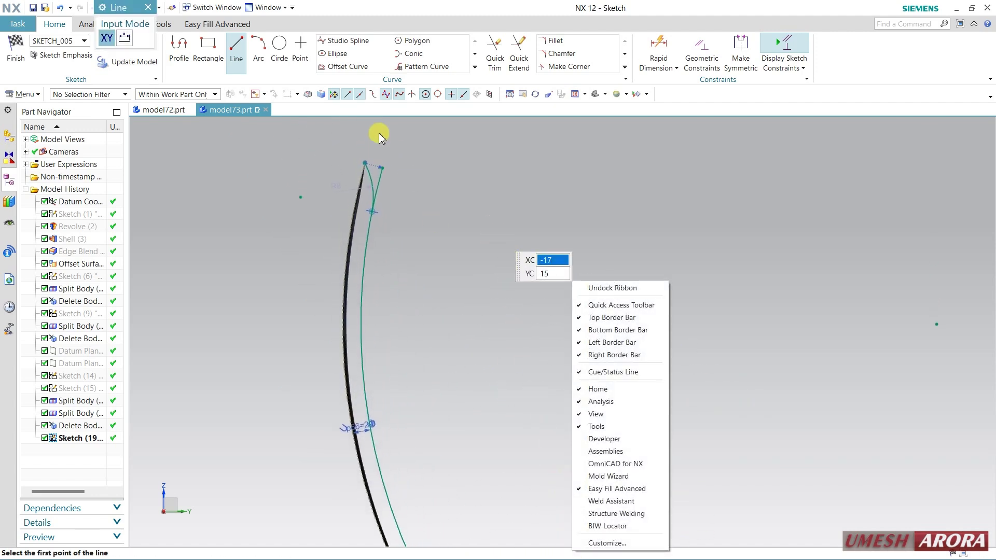
{"action": "left_click", "coordinate": [389, 154]}
{"action": "left_click", "coordinate": [365, 164]}
{"action": "key", "text": "Escape"}
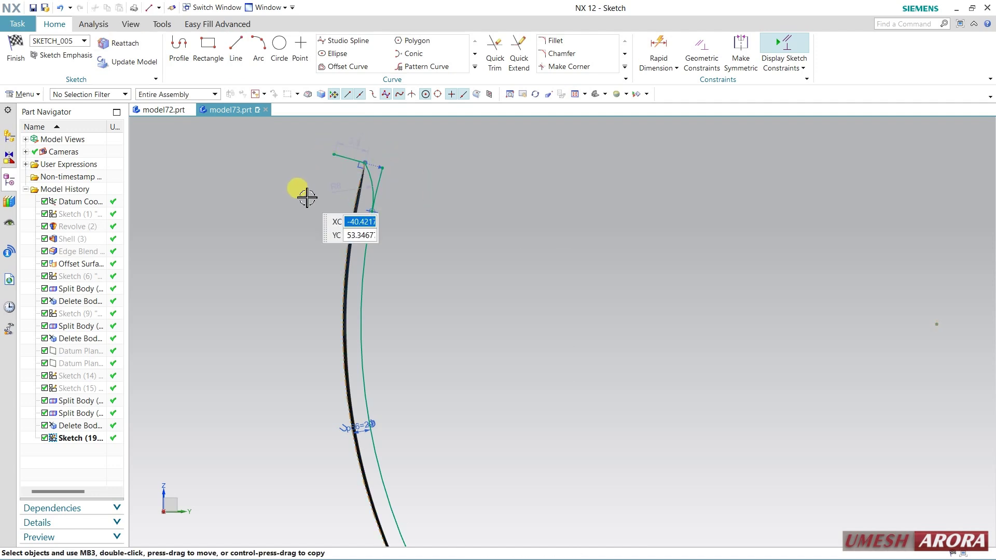
Convert the upper perpendicular line to reference and make the upper end arc tangent to it.
{"action": "scroll", "coordinate": [376, 172], "scroll_direction": "up", "scroll_amount": 2}
{"action": "scroll", "coordinate": [375, 171], "scroll_direction": "up", "scroll_amount": 1}
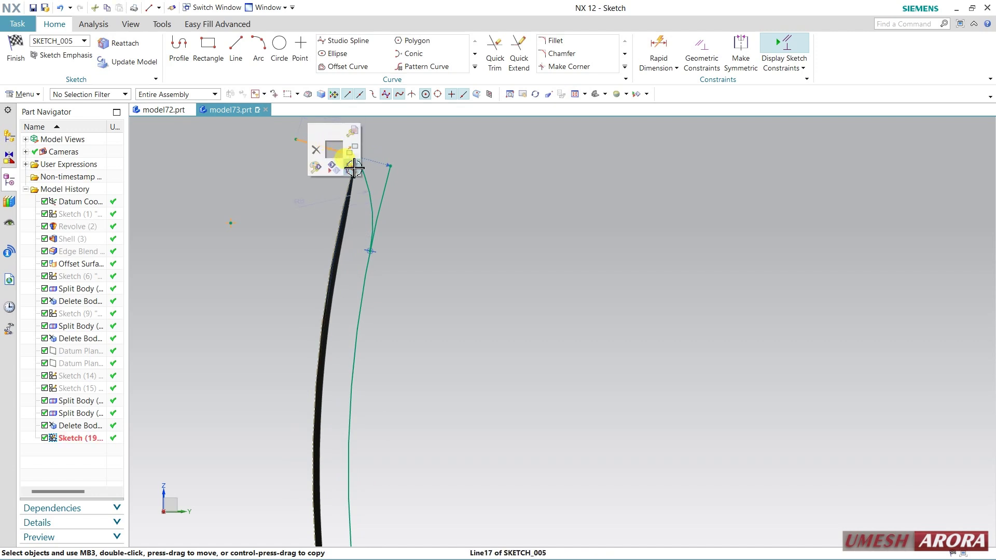
{"action": "left_click", "coordinate": [354, 167]}
{"action": "scroll", "coordinate": [385, 159], "scroll_direction": "up", "scroll_amount": 2}
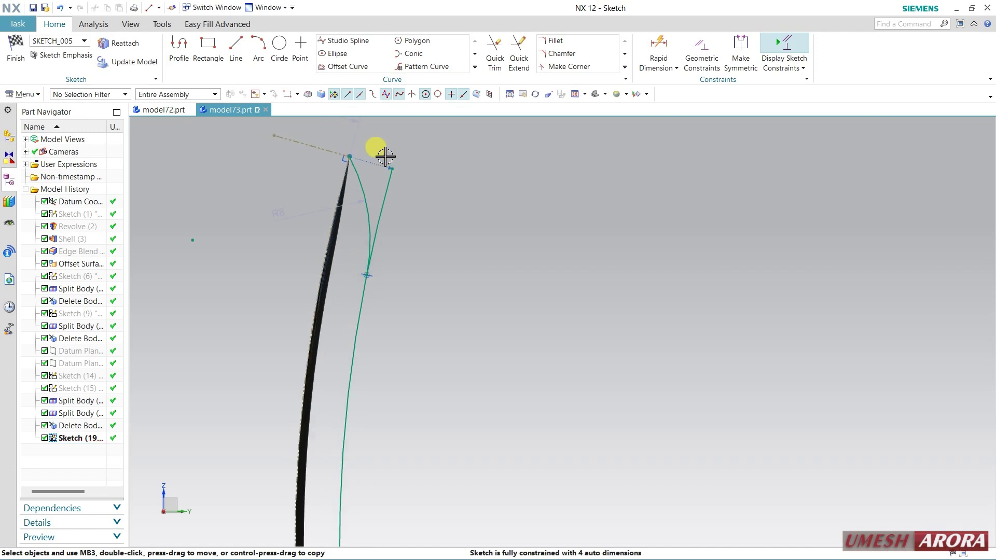
{"action": "left_click", "coordinate": [354, 176]}
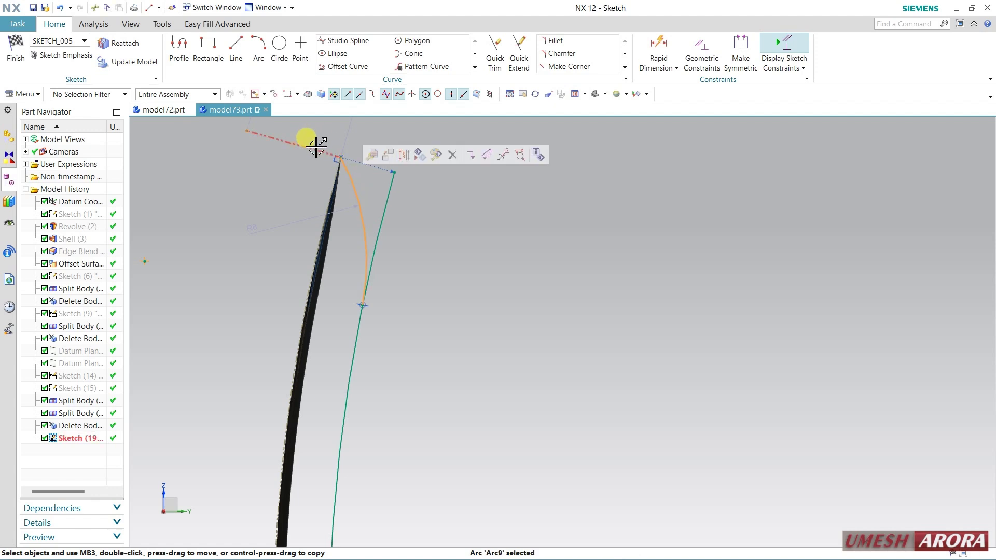
{"action": "left_click", "coordinate": [315, 149]}
{"action": "left_click", "coordinate": [416, 129]}
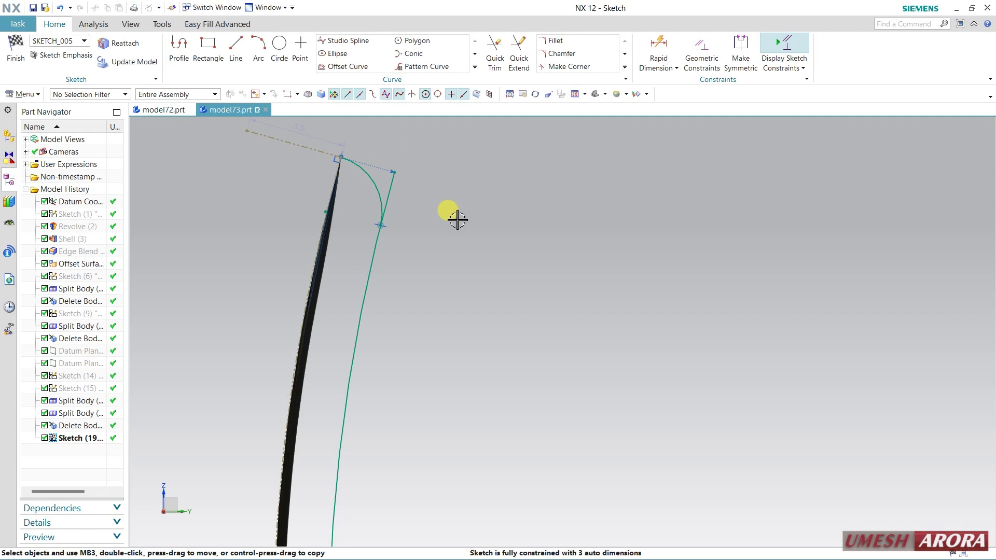
Set the upper reference line's length to 3 mm.
{"action": "left_click", "coordinate": [304, 132]}
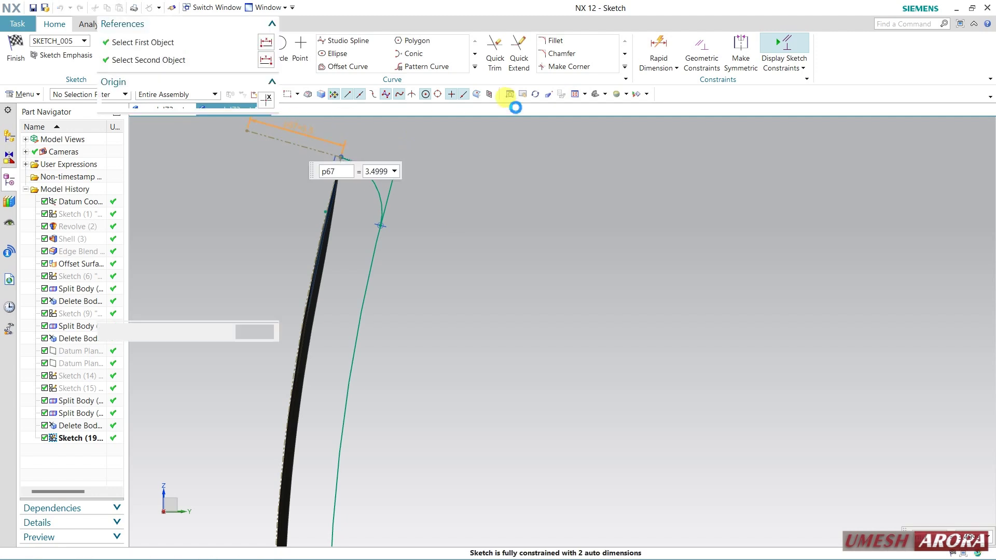
{"action": "left_click", "coordinate": [264, 331]}
{"action": "right_click_drag", "start_coordinate": [563, 243], "coordinate": [516, 268]}
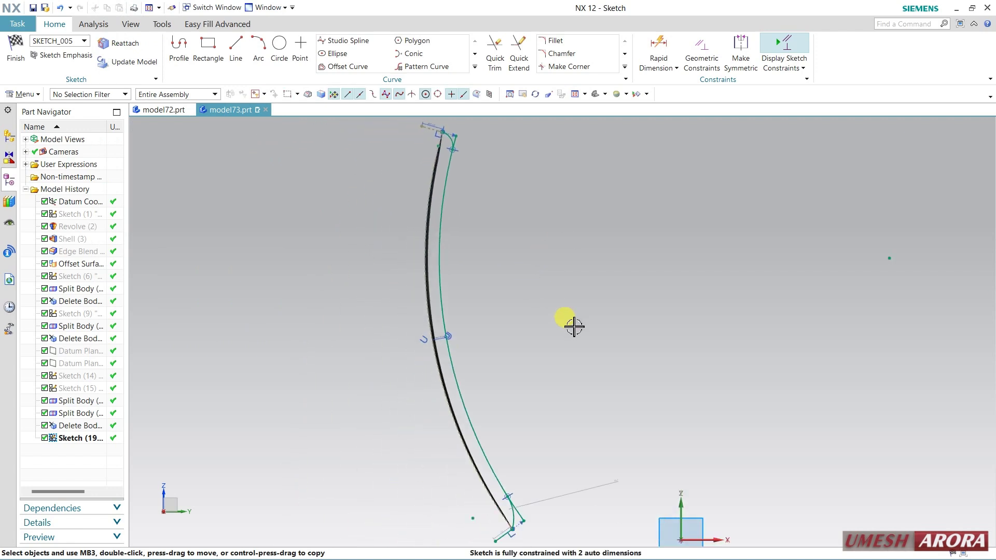
Make the lower end arc tangent to the lower perpendicular line.
{"action": "scroll", "coordinate": [547, 418], "scroll_direction": "up", "scroll_amount": 5}
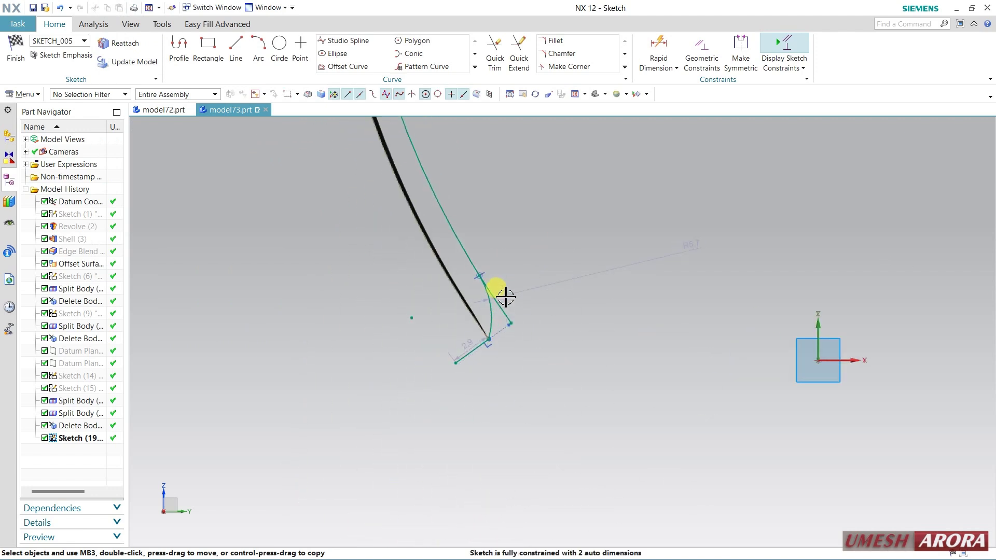
{"action": "left_click", "coordinate": [489, 326]}
{"action": "left_click", "coordinate": [466, 381]}
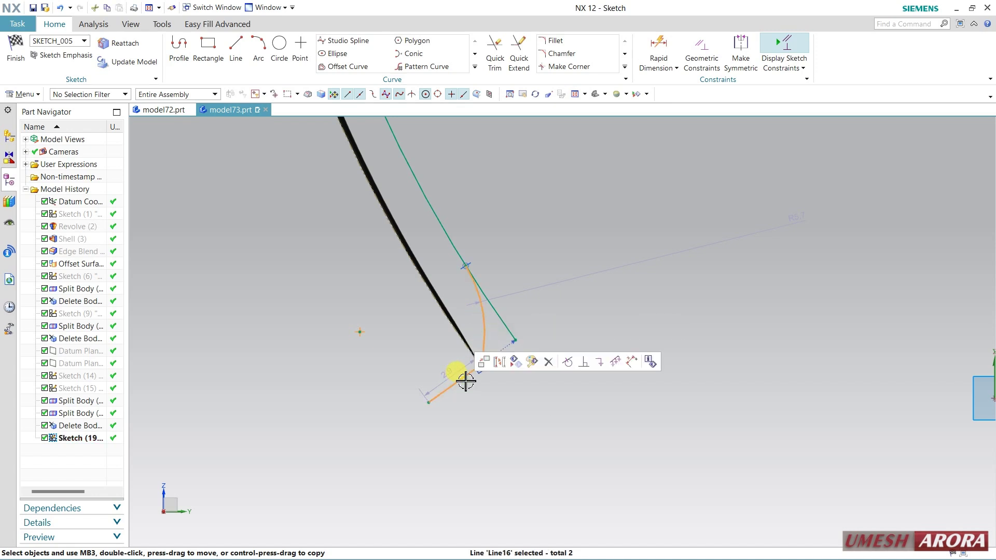
{"action": "left_click", "coordinate": [566, 363]}
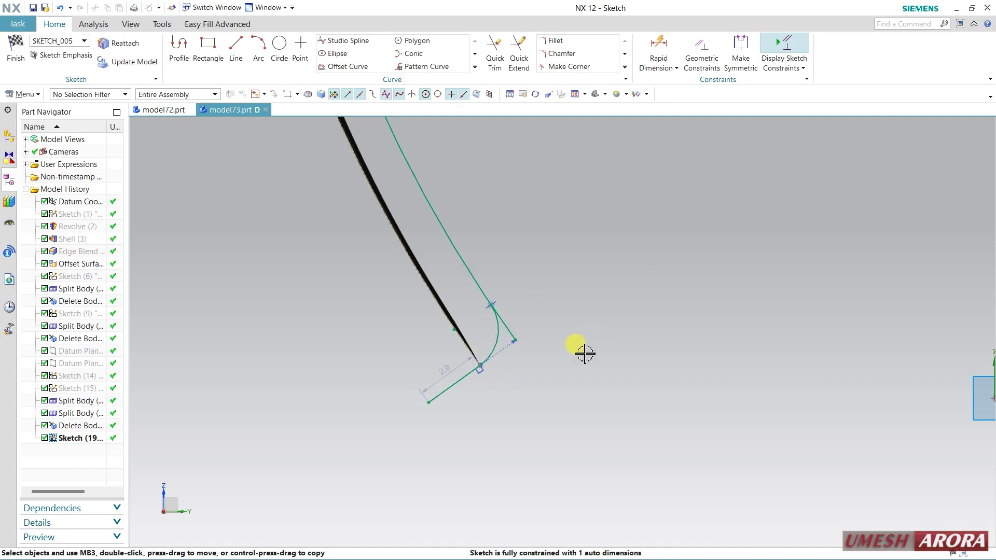
Set the lower perpendicular line's length to 3 mm and convert it to reference.
{"action": "double_click", "coordinate": [441, 373]}
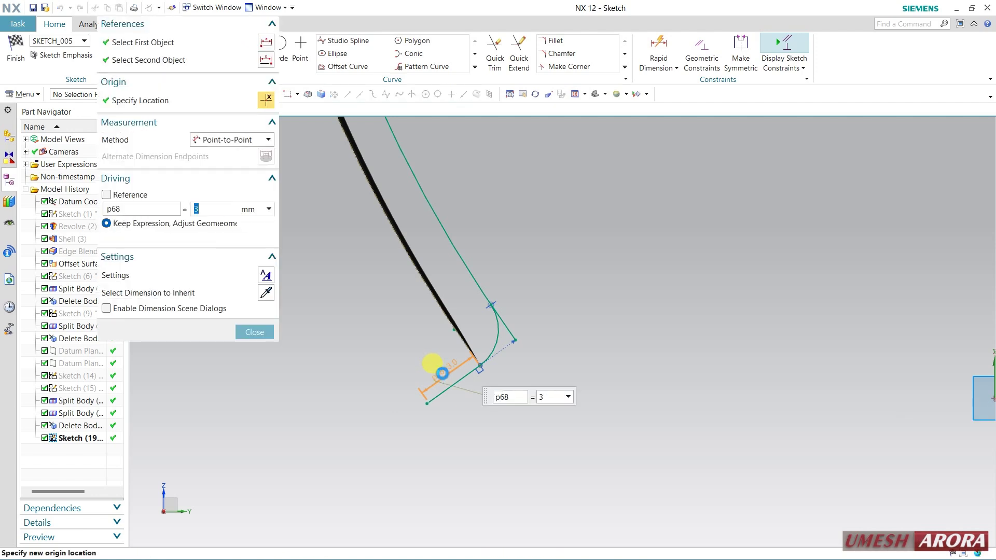
{"action": "key", "text": "Escape"}
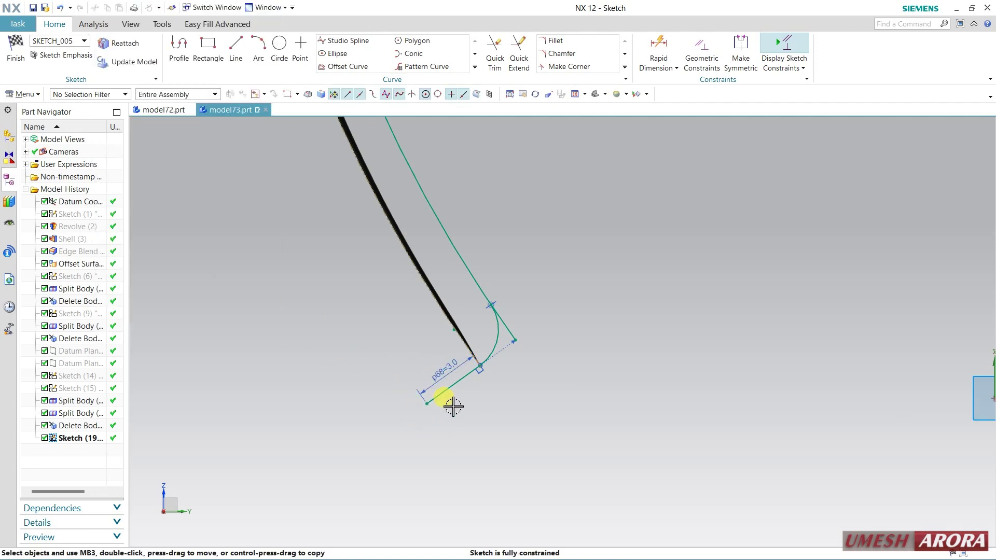
{"action": "right_click_drag", "start_coordinate": [453, 393], "coordinate": [470, 410]}
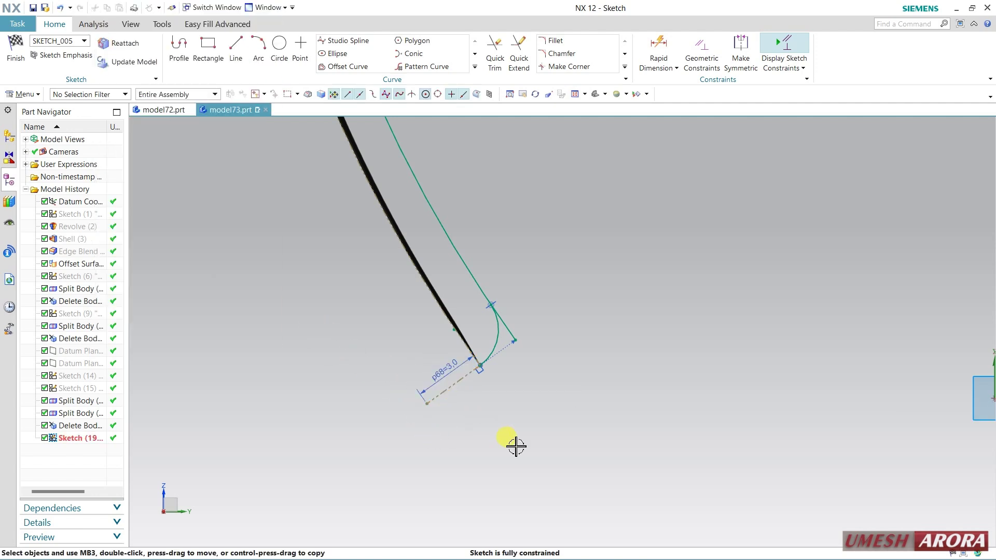
Trim the offset curve's overhanging segments beyond the lower and upper end arcs with Quick Trim.
{"action": "left_click", "coordinate": [496, 40]}
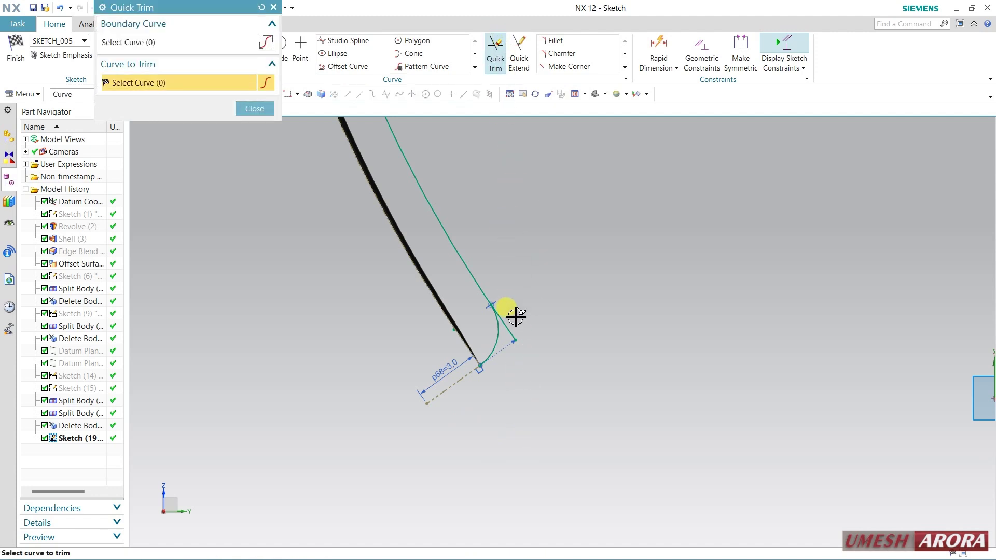
{"action": "scroll", "coordinate": [580, 318], "scroll_direction": "down", "scroll_amount": 4}
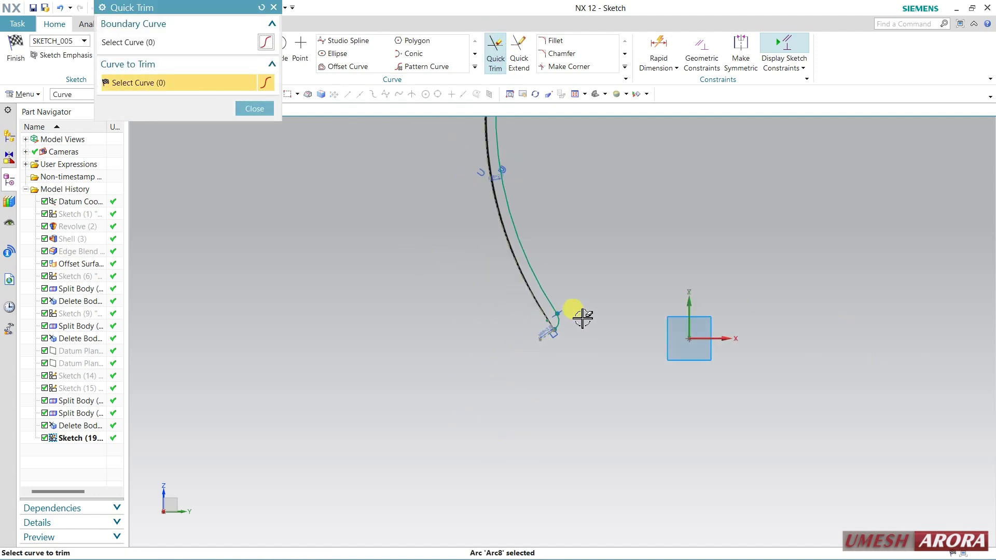
{"action": "middle_click_drag", "start_coordinate": [594, 300], "coordinate": [577, 371], "text": "shift"}
{"action": "scroll", "coordinate": [511, 153], "scroll_direction": "up", "scroll_amount": 5}
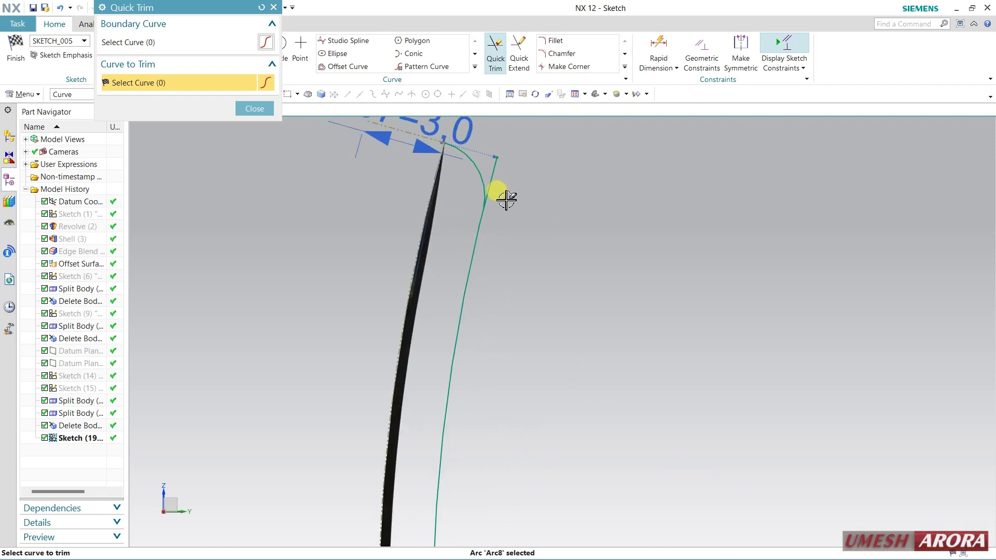
{"action": "key", "text": "Escape"}
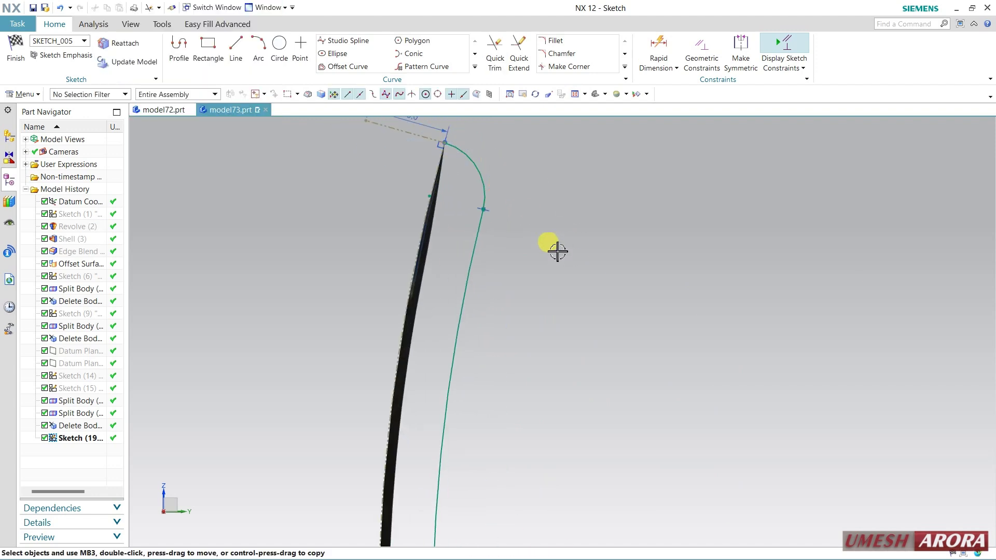
Finish the flute's centre-profile sketch and return to modeling.
{"action": "scroll", "coordinate": [516, 232], "scroll_direction": "down", "scroll_amount": 5}
{"action": "middle_click_drag", "start_coordinate": [584, 356], "coordinate": [507, 226], "text": "shift"}
{"action": "scroll", "coordinate": [507, 484], "scroll_direction": "up", "scroll_amount": 4}
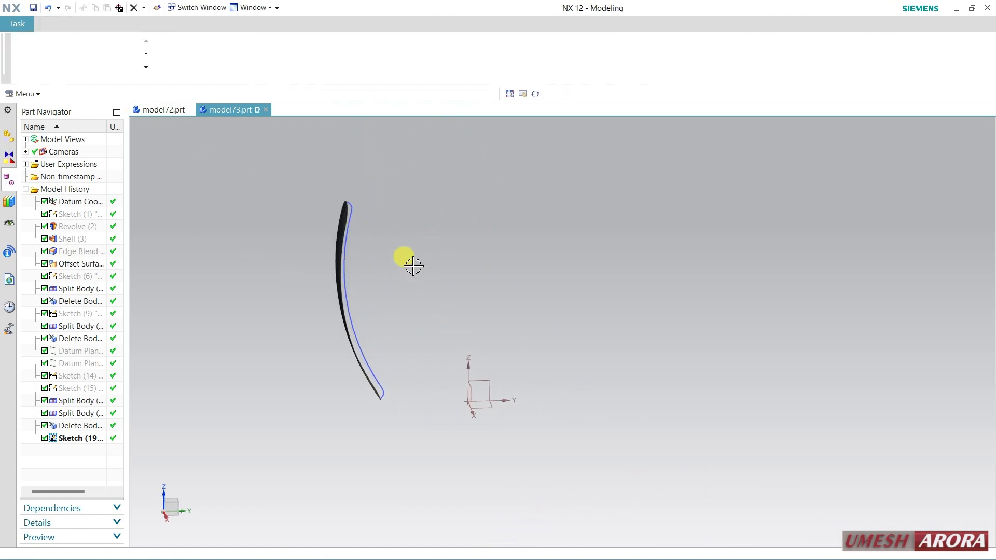
Start a Fill Surface using the rounded strip's complete outer edge loop as the boundary.
{"action": "middle_click_drag", "start_coordinate": [417, 243], "coordinate": [385, 260]}
{"action": "scroll", "coordinate": [338, 200], "scroll_direction": "up", "scroll_amount": 3}
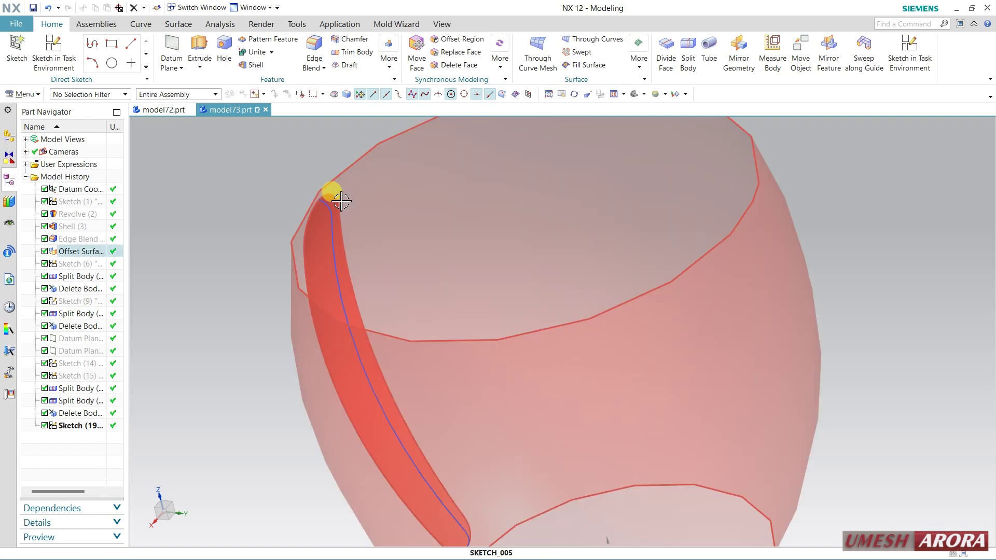
{"action": "middle_click_drag", "start_coordinate": [546, 326], "coordinate": [563, 280]}
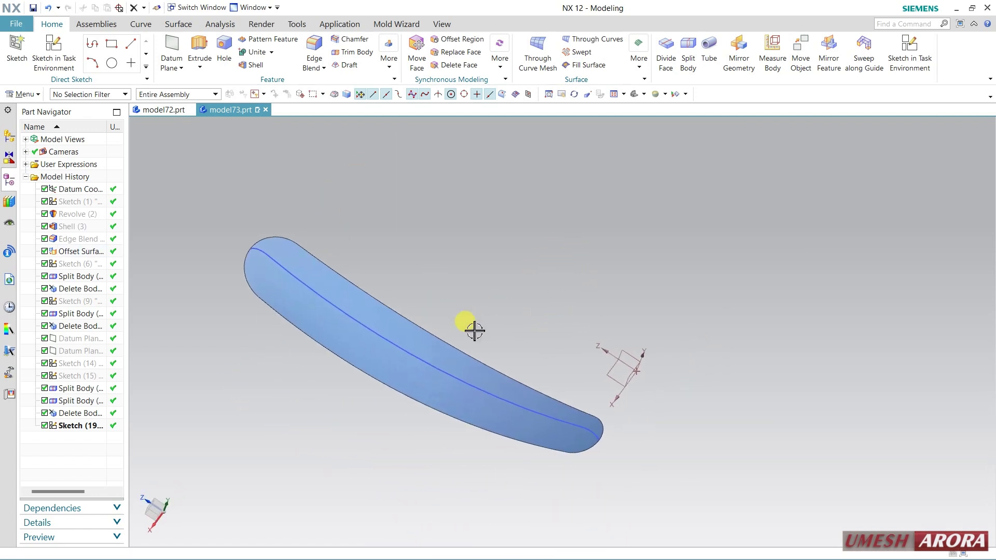
{"action": "middle_click_drag", "start_coordinate": [475, 331], "coordinate": [504, 314]}
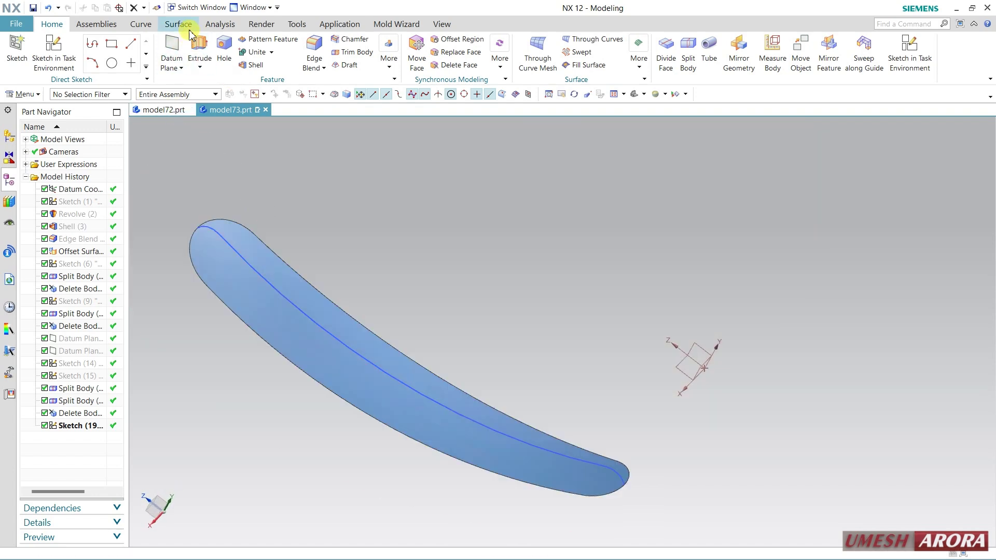
{"action": "left_click", "coordinate": [179, 24]}
{"action": "left_click", "coordinate": [279, 69]}
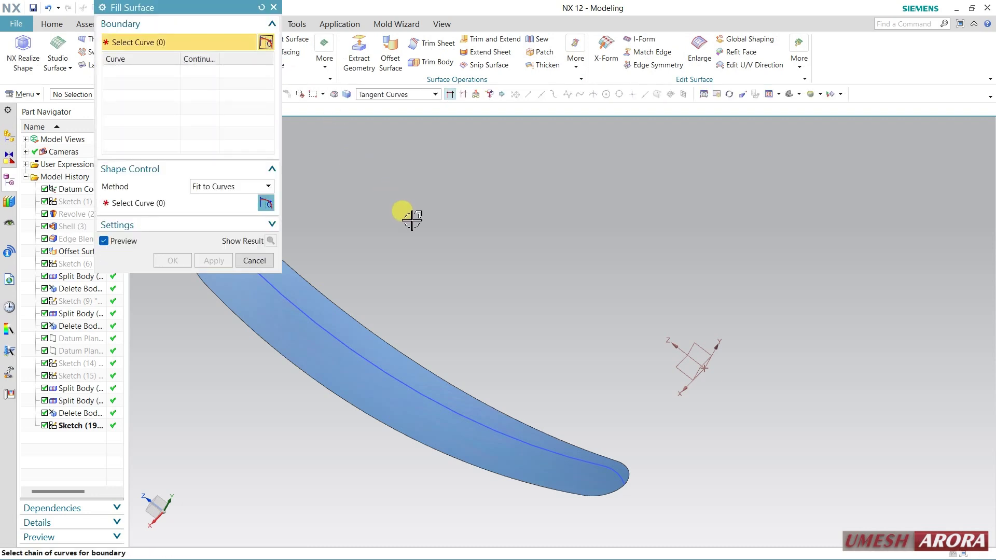
{"action": "left_click", "coordinate": [586, 492]}
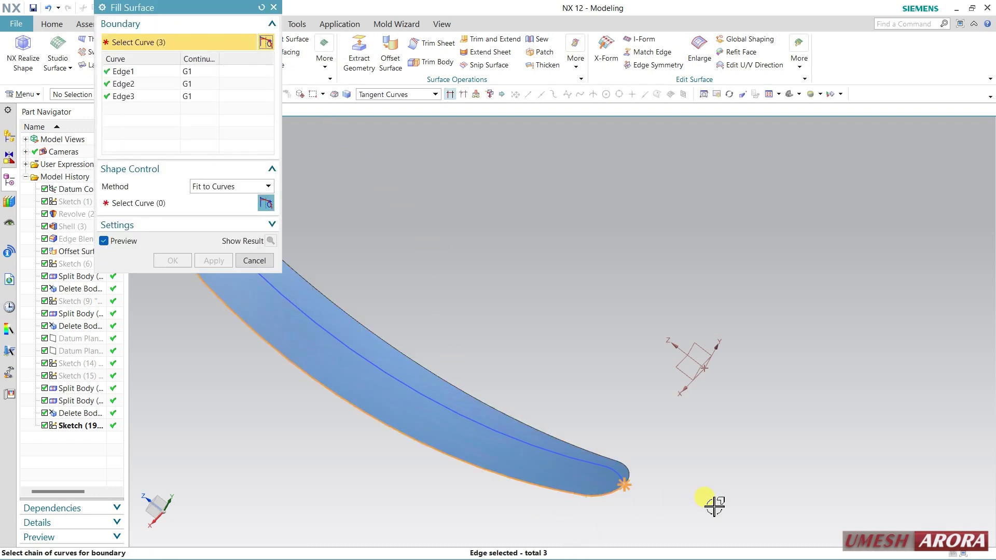
{"action": "left_click", "coordinate": [618, 463]}
{"action": "scroll", "coordinate": [634, 373], "scroll_direction": "down", "scroll_amount": 3}
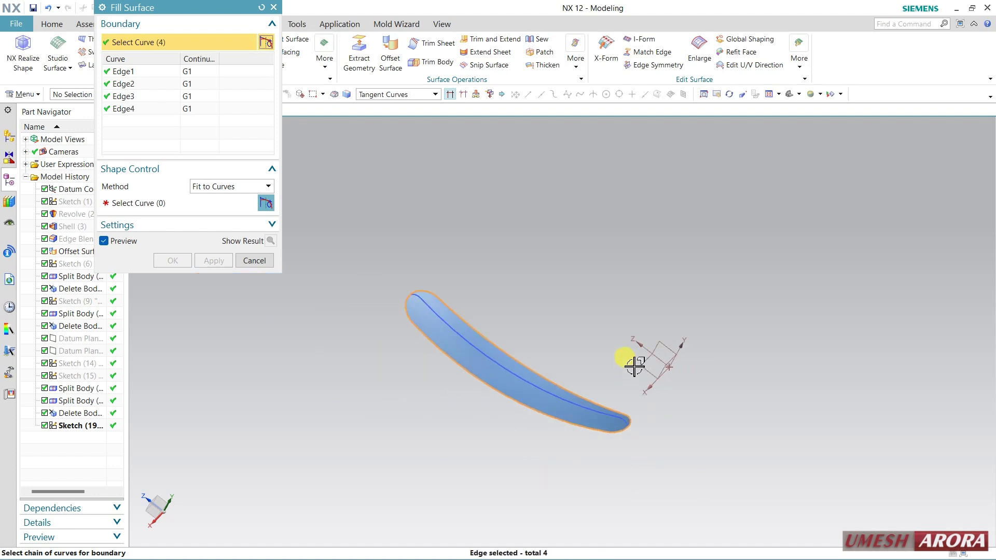
{"action": "scroll", "coordinate": [545, 333], "scroll_direction": "up", "scroll_amount": 3}
Shape the fill surface with Fit to Curves, using the flute's centre-profile sketch curves as the target.
{"action": "left_click", "coordinate": [203, 188]}
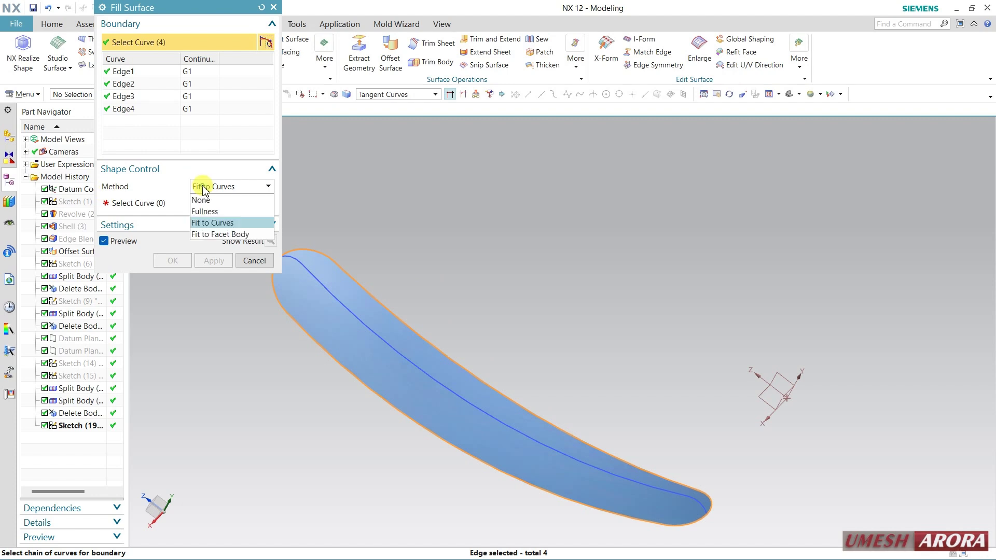
{"action": "left_click", "coordinate": [213, 220]}
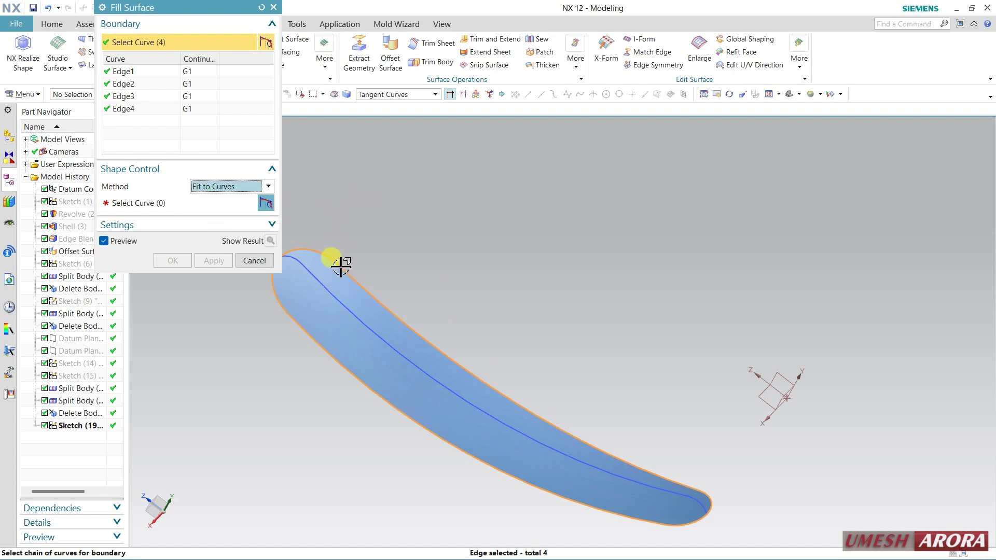
{"action": "left_click", "coordinate": [310, 266]}
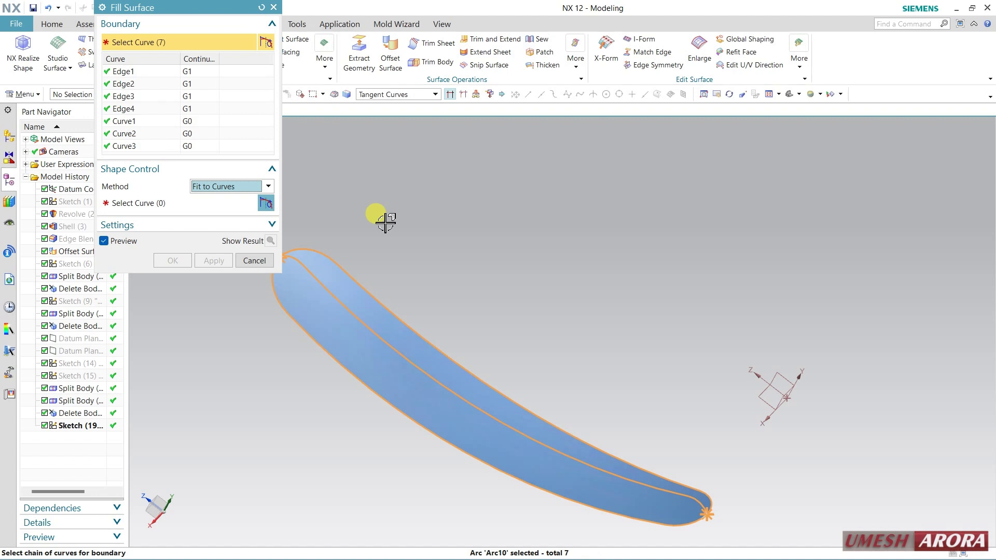
{"action": "left_click", "coordinate": [344, 307], "text": "shift"}
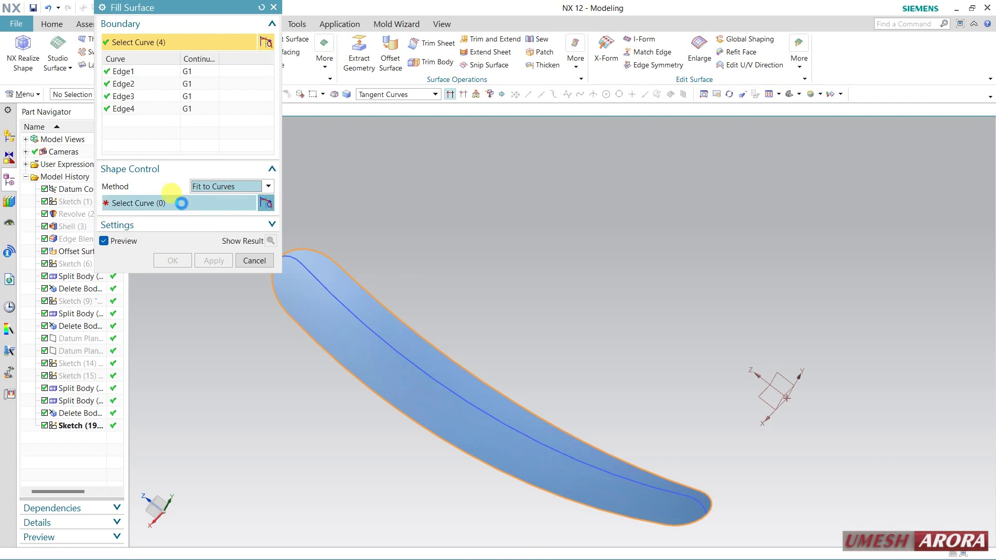
{"action": "left_click", "coordinate": [239, 202]}
{"action": "left_click", "coordinate": [338, 295]}
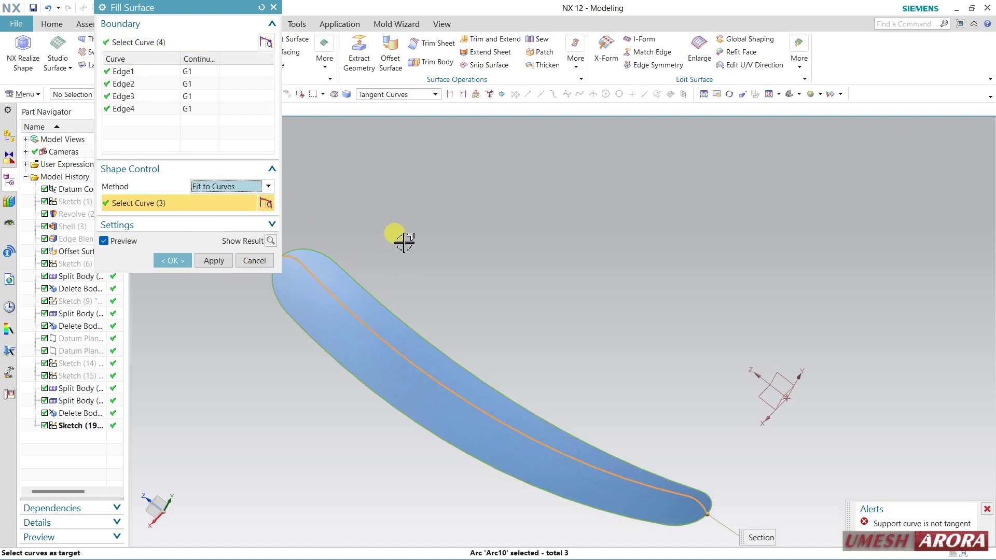
Set the continuity of all four boundary edges to G0 and create the fill surface.
{"action": "scroll", "coordinate": [541, 254], "scroll_direction": "up", "scroll_amount": 2}
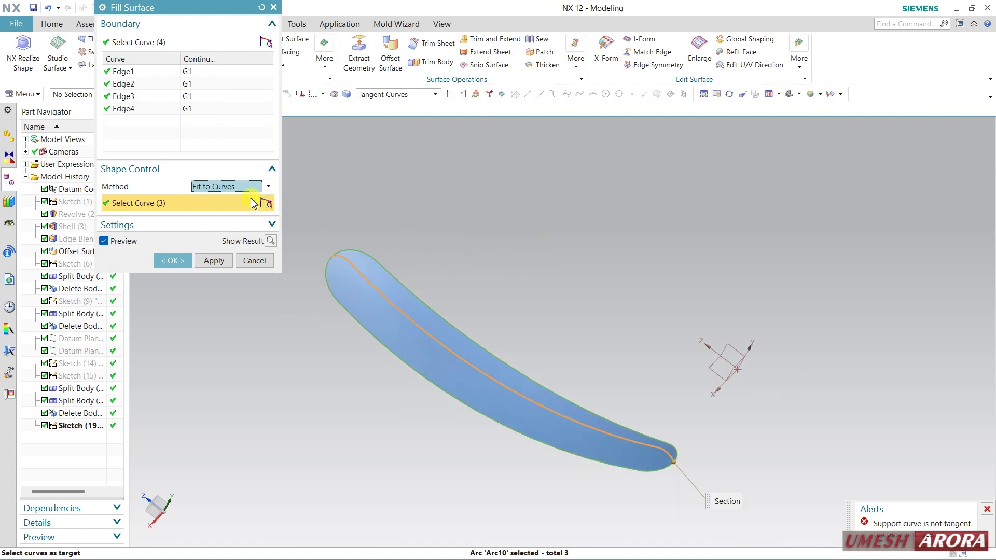
{"action": "left_click", "coordinate": [208, 72]}
{"action": "left_click", "coordinate": [215, 79]}
{"action": "left_click", "coordinate": [213, 85]}
{"action": "left_click", "coordinate": [219, 92]}
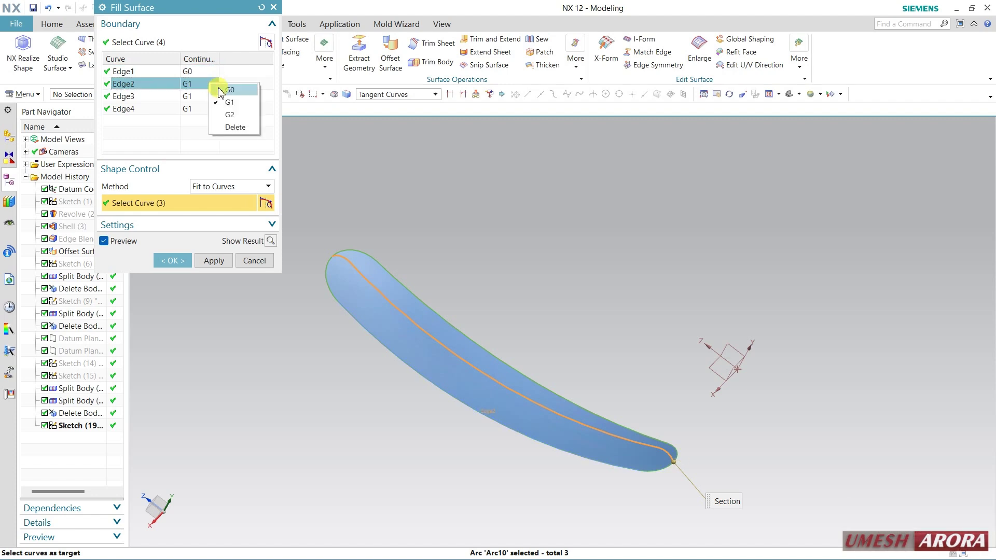
{"action": "left_click", "coordinate": [228, 90]}
{"action": "left_click", "coordinate": [211, 96]}
{"action": "left_click", "coordinate": [218, 101]}
{"action": "left_click", "coordinate": [209, 109]}
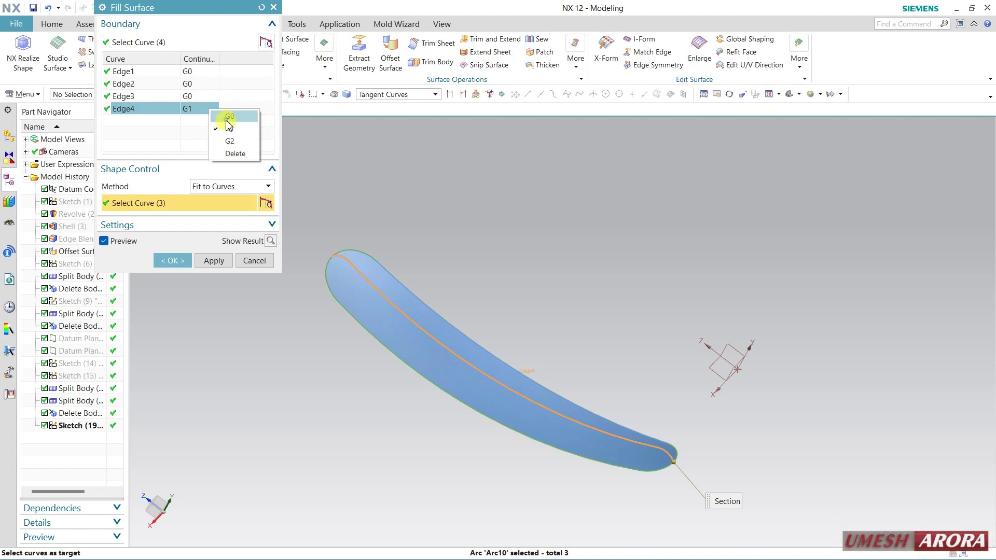
{"action": "left_click", "coordinate": [227, 121]}
{"action": "middle_click_drag", "start_coordinate": [482, 267], "coordinate": [445, 262]}
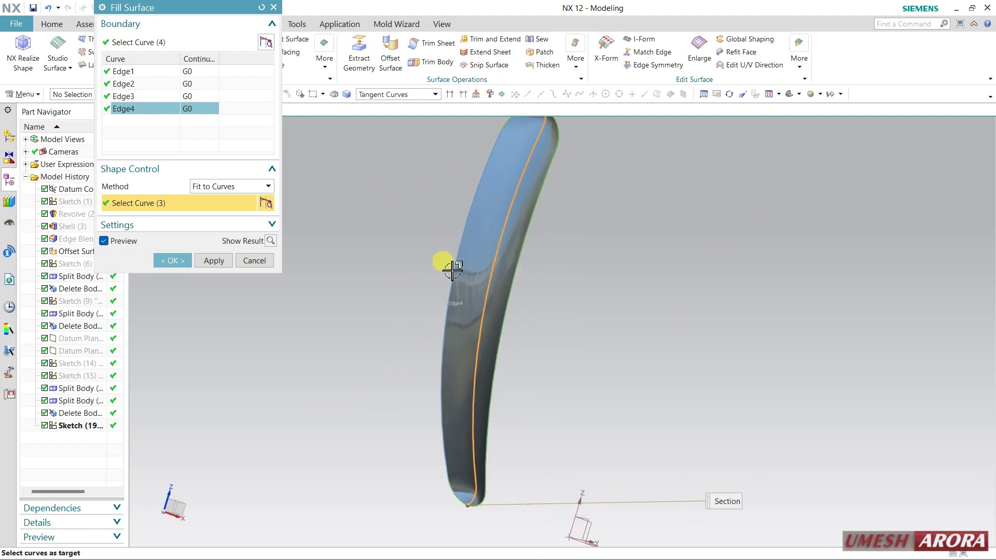
{"action": "left_click", "coordinate": [174, 261]}
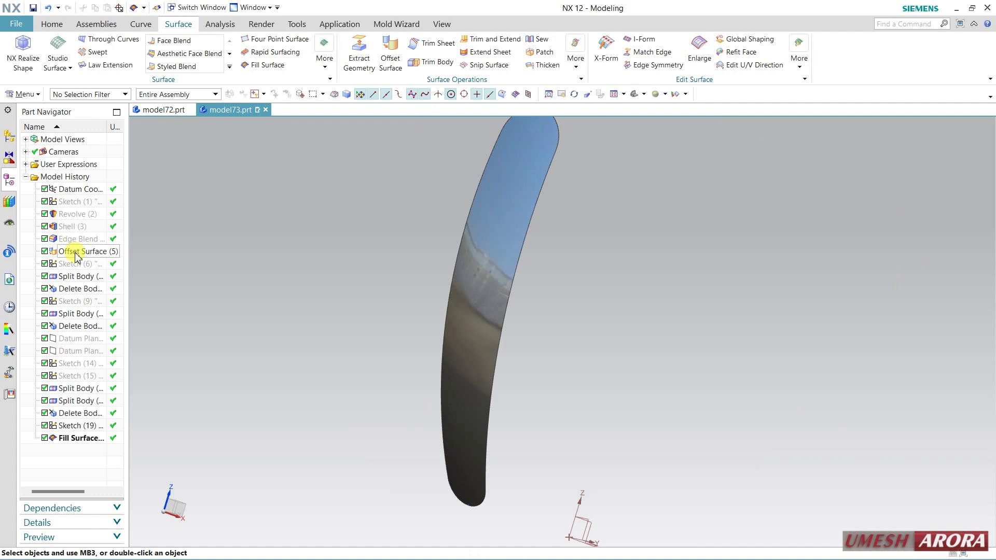
{"action": "left_click", "coordinate": [76, 257]}
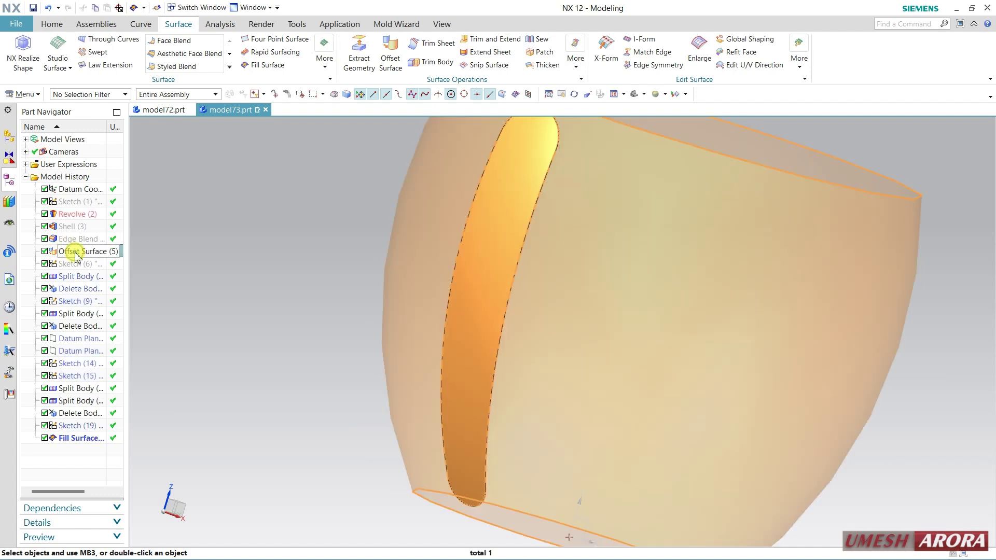
{"action": "right_click", "coordinate": [75, 256]}
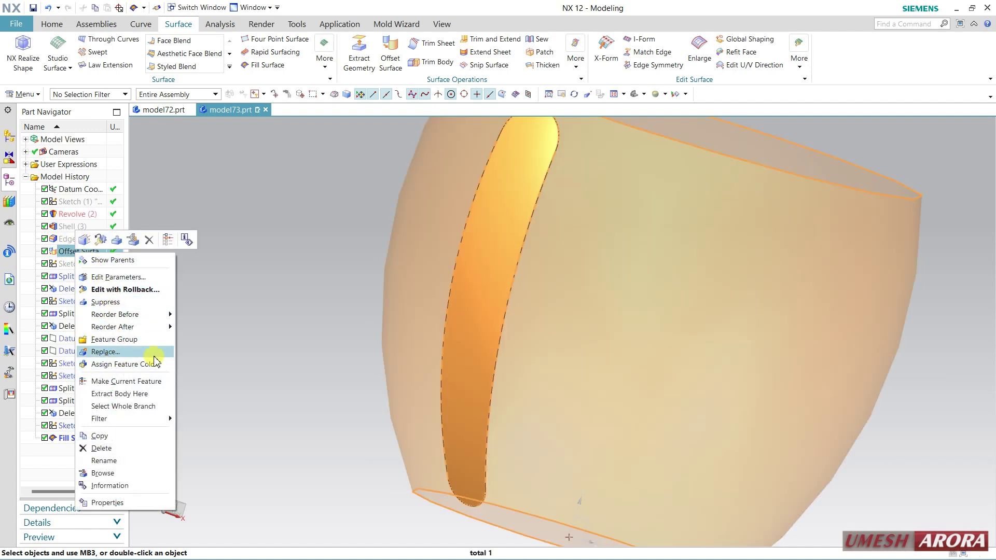
{"action": "left_click", "coordinate": [243, 305]}
{"action": "scroll", "coordinate": [265, 322], "scroll_direction": "down", "scroll_amount": 2}
{"action": "key", "text": "Escape"}
{"action": "middle_click_drag", "start_coordinate": [274, 301], "coordinate": [278, 320]}
Restrict selection to faces and hide the original rounded strip sheet covering the fill surface.
{"action": "left_click", "coordinate": [124, 94]}
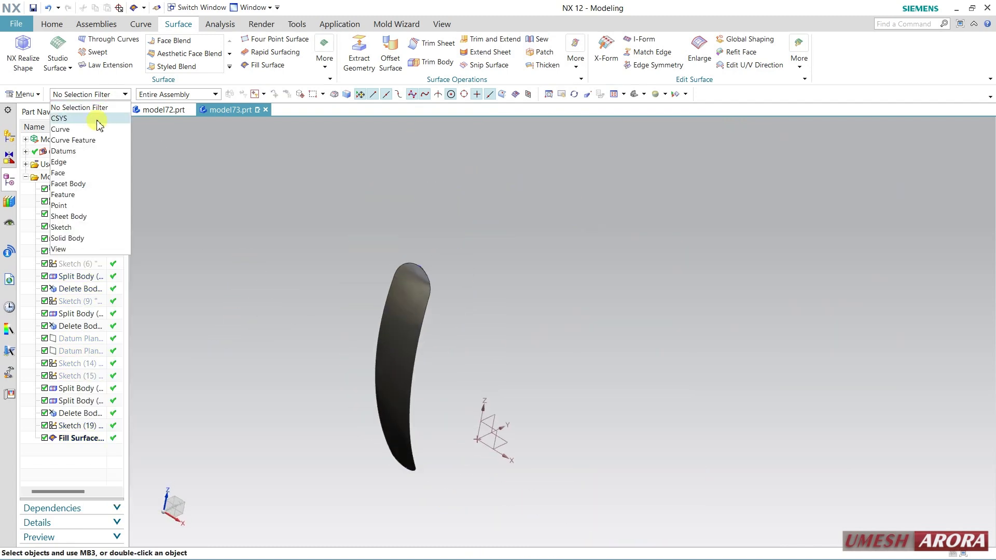
{"action": "left_click", "coordinate": [59, 172]}
{"action": "left_click", "coordinate": [419, 323]}
{"action": "key", "text": "Escape"}
{"action": "middle_click_drag", "start_coordinate": [458, 322], "coordinate": [500, 282]}
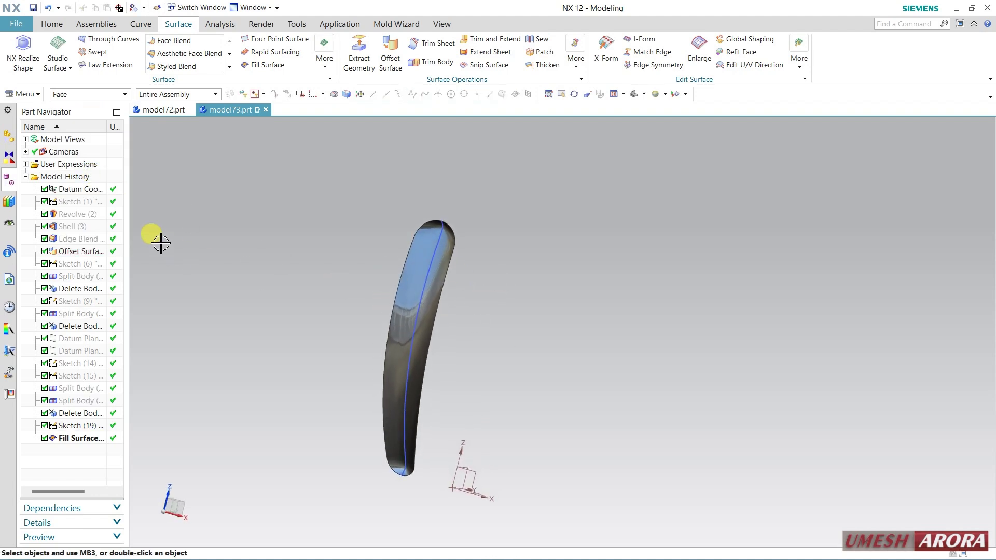
Show the hidden revolved pot body again around the fill surface.
{"action": "right_click", "coordinate": [77, 217]}
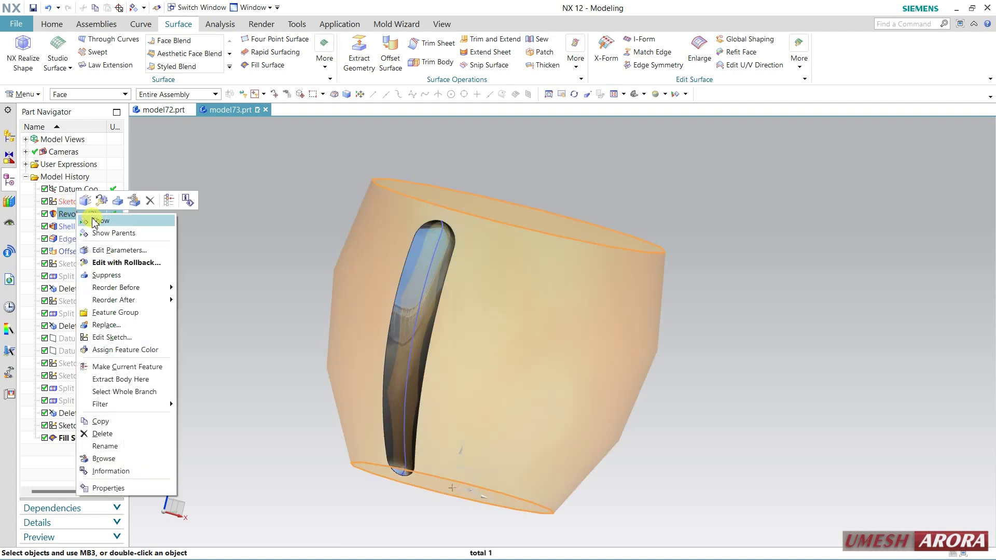
{"action": "left_click", "coordinate": [98, 216]}
{"action": "mouse_move", "coordinate": [645, 261]}
{"action": "middle_mouse_down"}
{"action": "mouse_move", "coordinate": [633, 271]}
{"action": "mouse_move", "coordinate": [641, 259]}
{"action": "mouse_move", "coordinate": [678, 263]}
{"action": "mouse_move", "coordinate": [654, 259]}
{"action": "mouse_move", "coordinate": [649, 274]}
{"action": "mouse_move", "coordinate": [654, 254]}
{"action": "middle_mouse_up"}
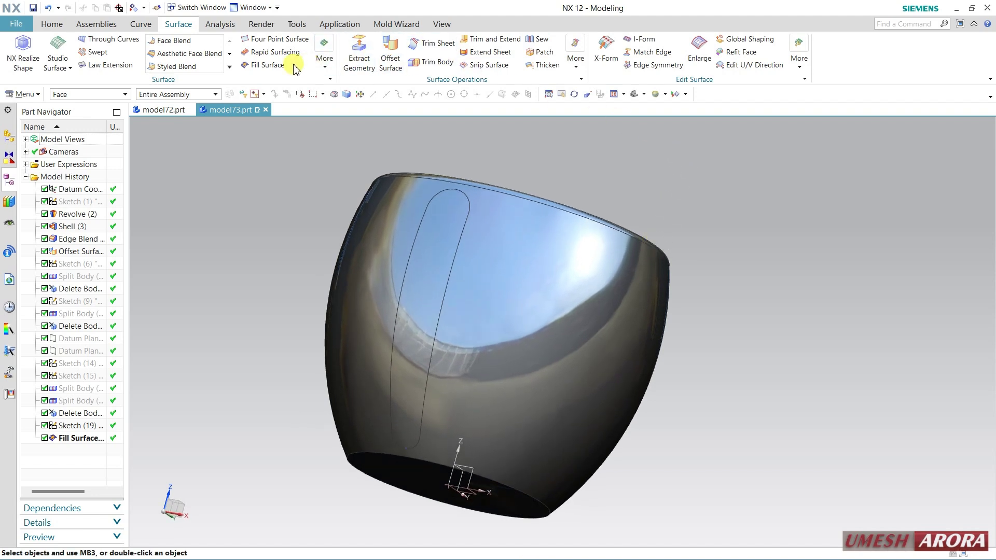
Trim the pot body with the fill surface, reversing the direction so the flute is cut into the outer wall.
{"action": "left_click", "coordinate": [52, 24]}
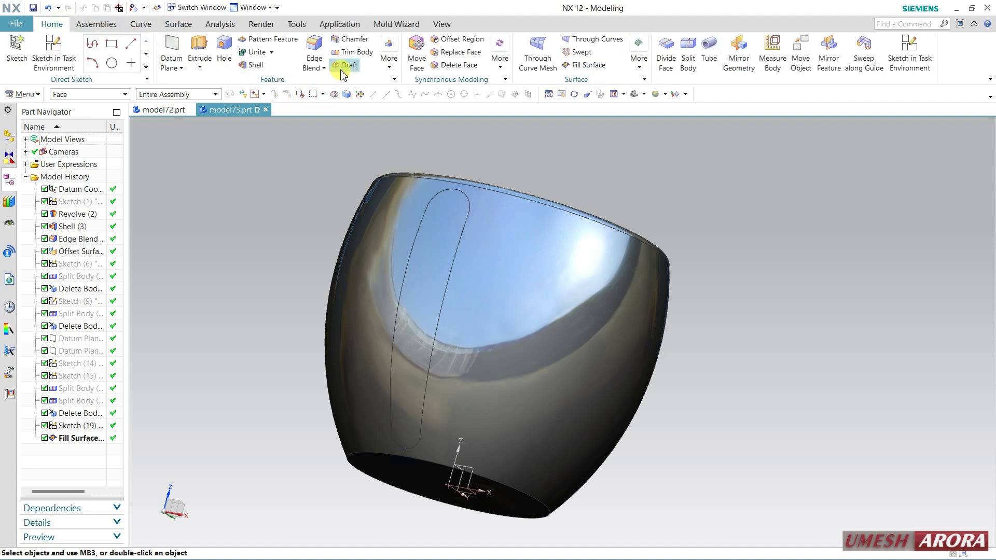
{"action": "left_click", "coordinate": [354, 52]}
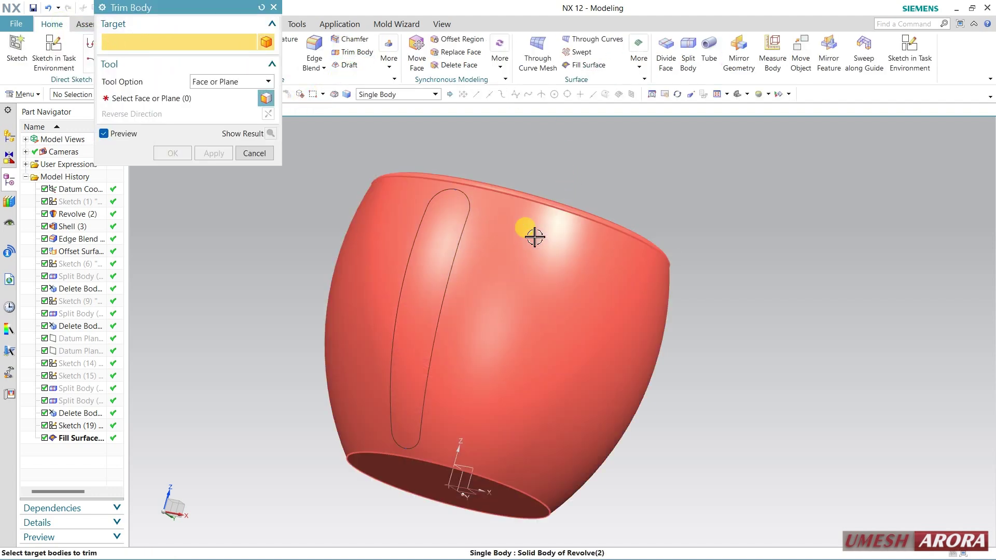
{"action": "left_click", "coordinate": [534, 236]}
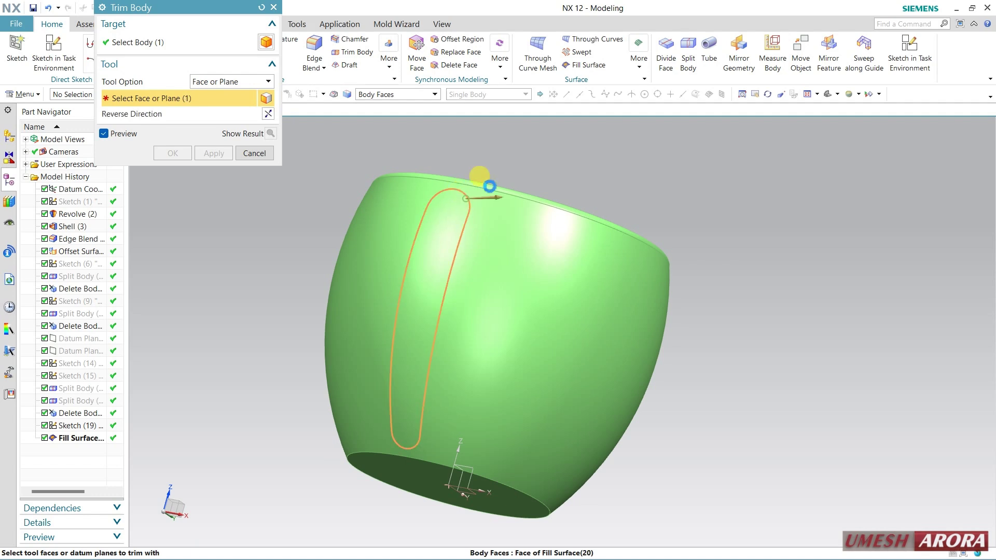
{"action": "left_click", "coordinate": [475, 197]}
{"action": "left_click", "coordinate": [267, 115]}
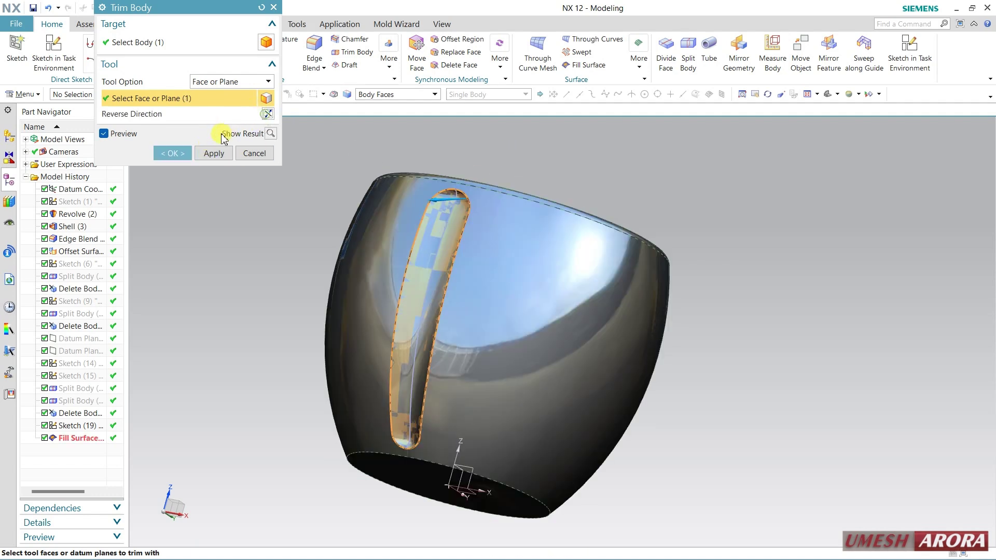
{"action": "left_click", "coordinate": [173, 154]}
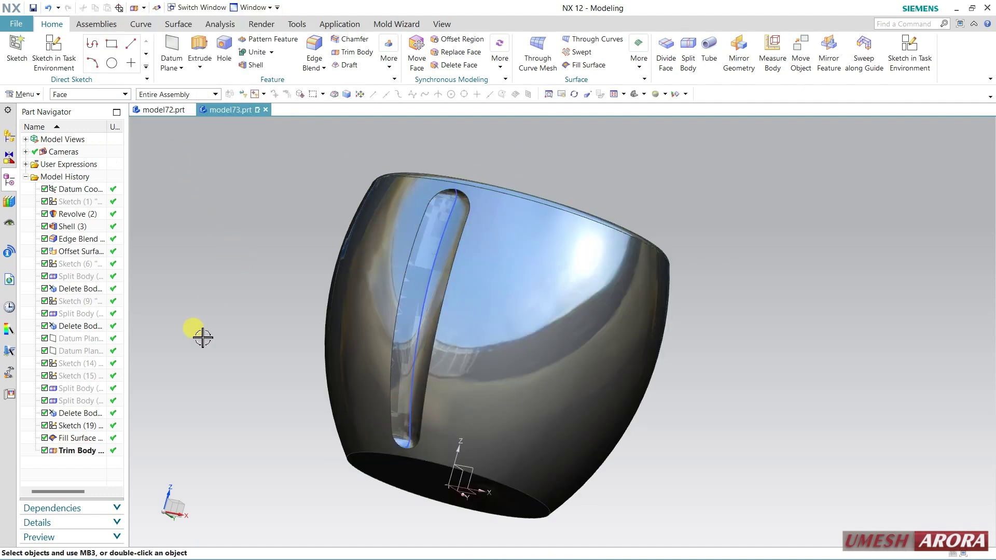
Hide the fill surface and the flute's centre-profile sketch, resetting the selection filter to No Selection Filter.
{"action": "right_click", "coordinate": [80, 447]}
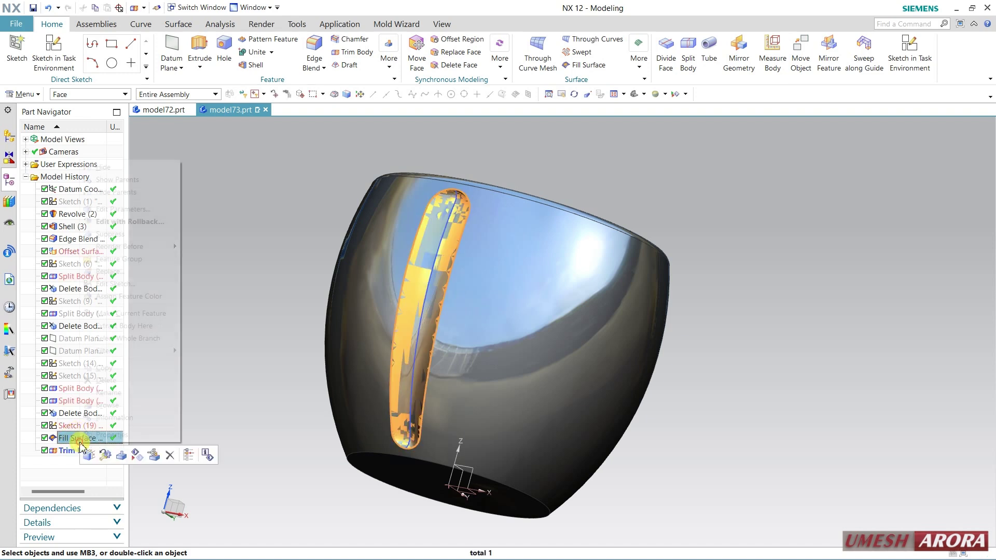
{"action": "left_click", "coordinate": [133, 164]}
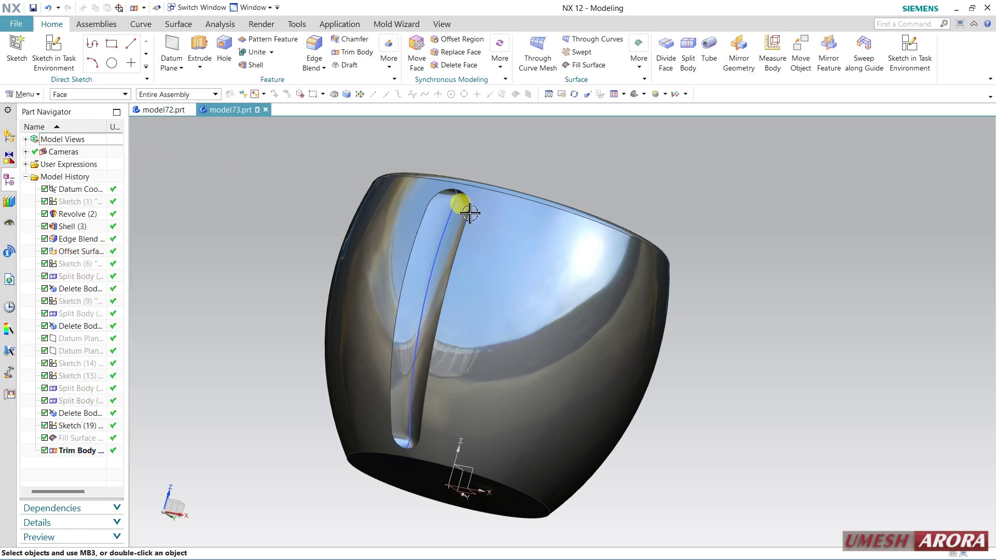
{"action": "left_click", "coordinate": [102, 94]}
{"action": "left_click", "coordinate": [93, 103]}
{"action": "left_click", "coordinate": [448, 227]}
{"action": "left_click", "coordinate": [469, 210]}
{"action": "middle_click_drag", "start_coordinate": [599, 185], "coordinate": [643, 192]}
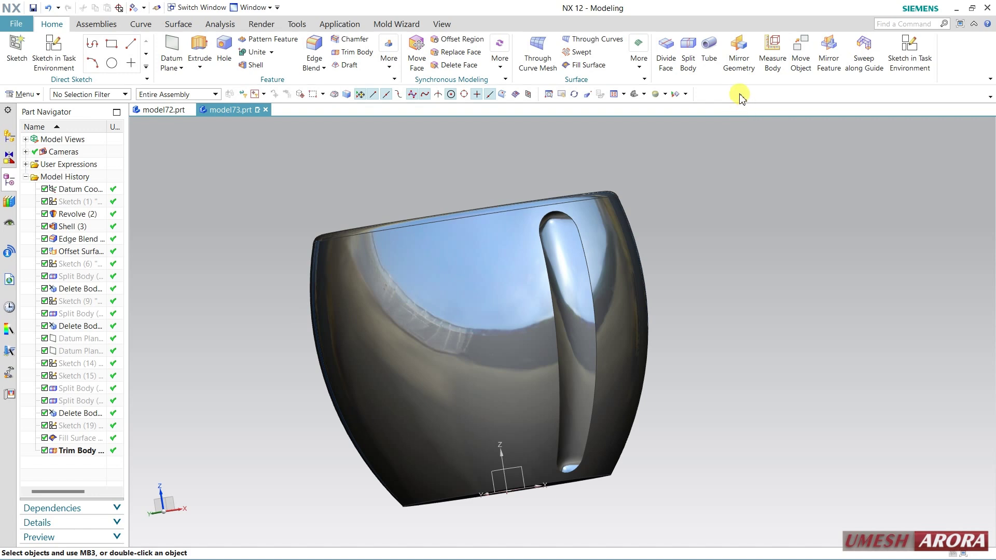
Create a single-segment tube along the flute's edge loop with 1 mm outer diameter, 0 mm inner diameter and Boolean None.
{"action": "left_click", "coordinate": [709, 52]}
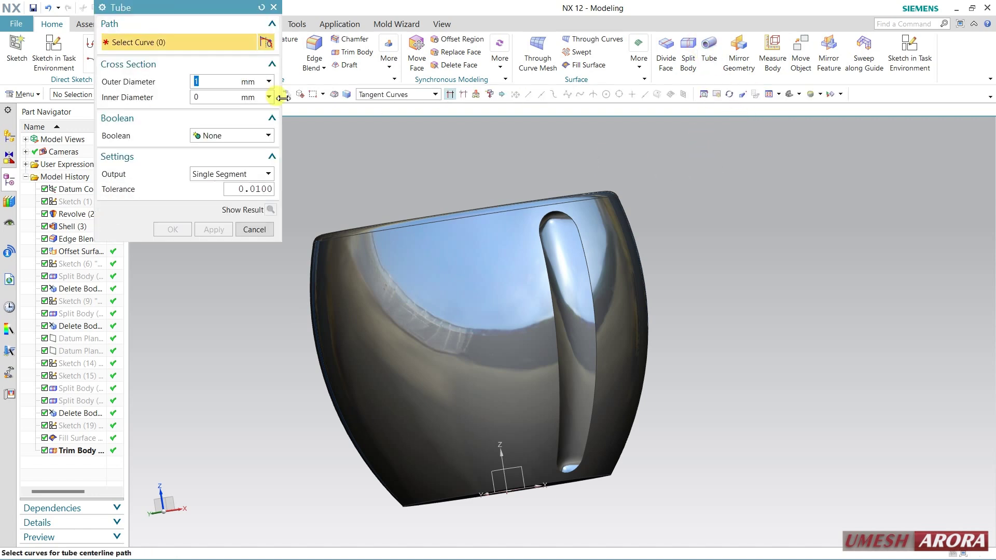
{"action": "left_click", "coordinate": [583, 240]}
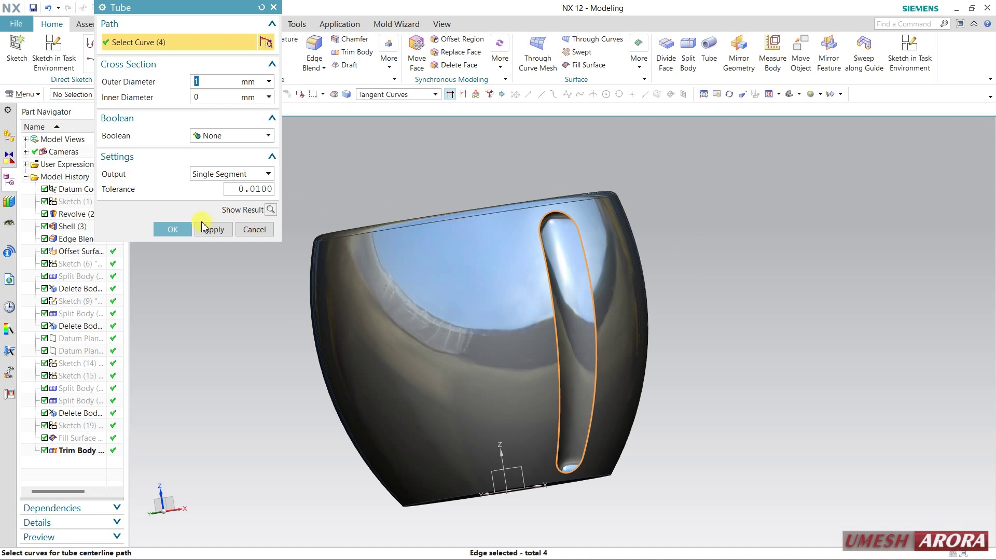
{"action": "left_click", "coordinate": [183, 233]}
{"action": "middle_click_drag", "start_coordinate": [727, 256], "coordinate": [660, 278]}
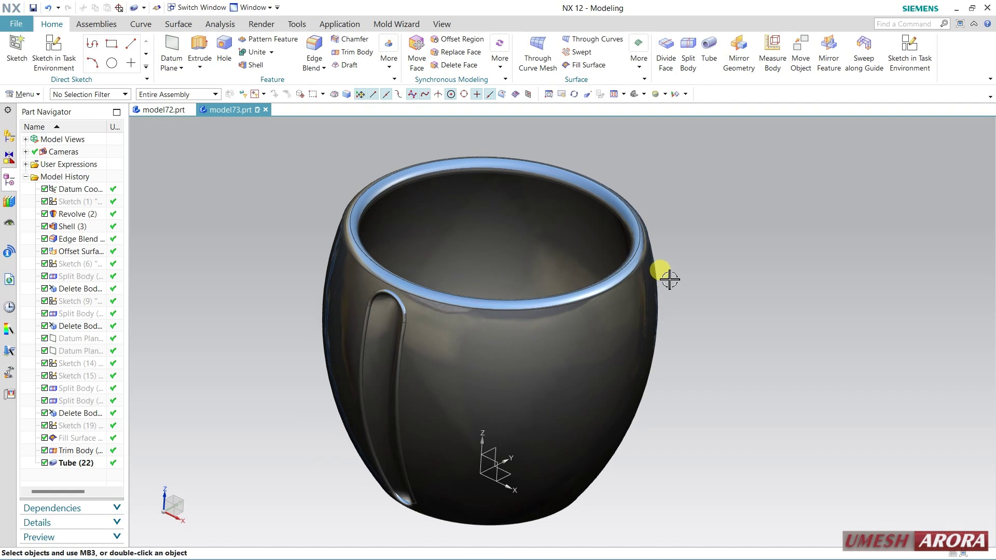
Pattern the flute's trim and tube features circularly about the Z axis with a count of 18 over a 360° span.
{"action": "left_click", "coordinate": [77, 451]}
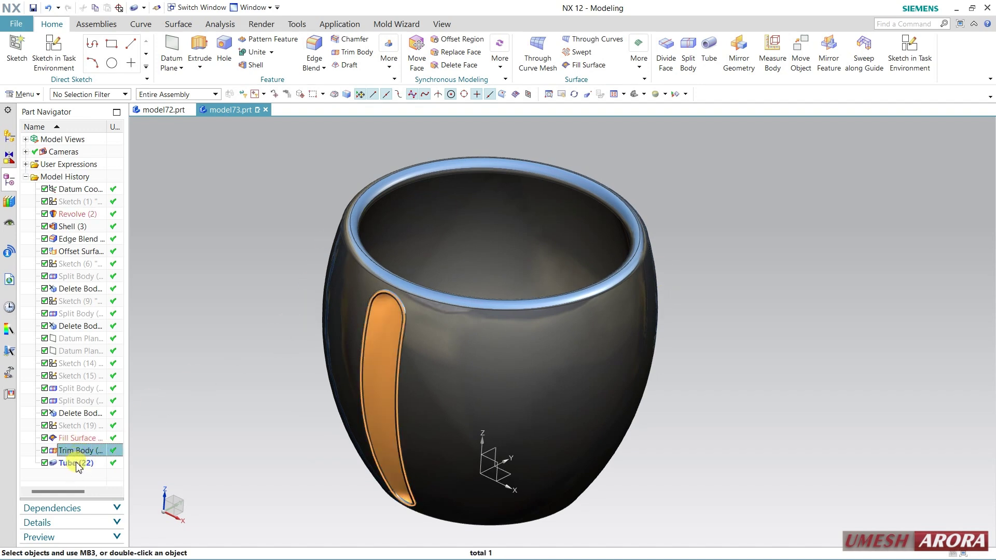
{"action": "left_click", "coordinate": [76, 463], "text": "ctrl"}
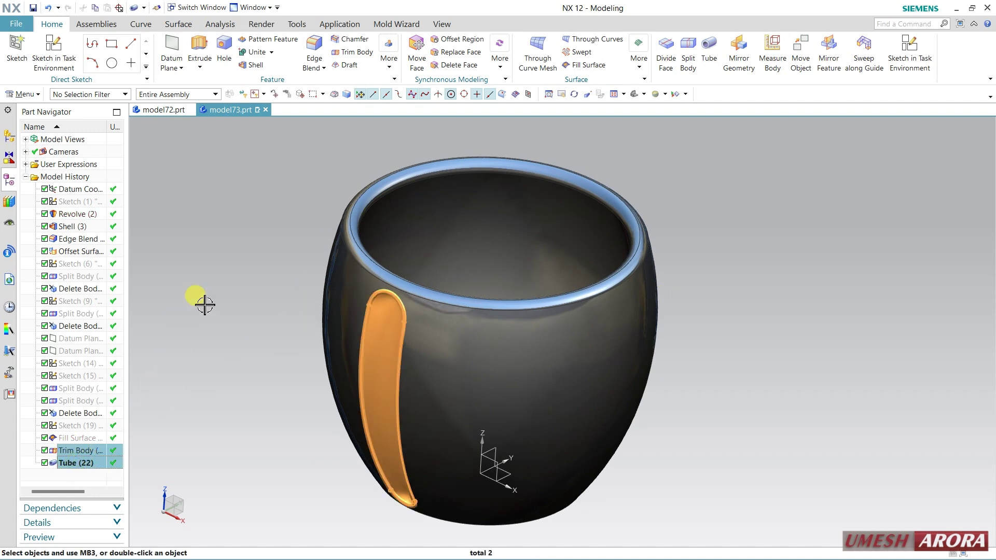
{"action": "left_click", "coordinate": [275, 41]}
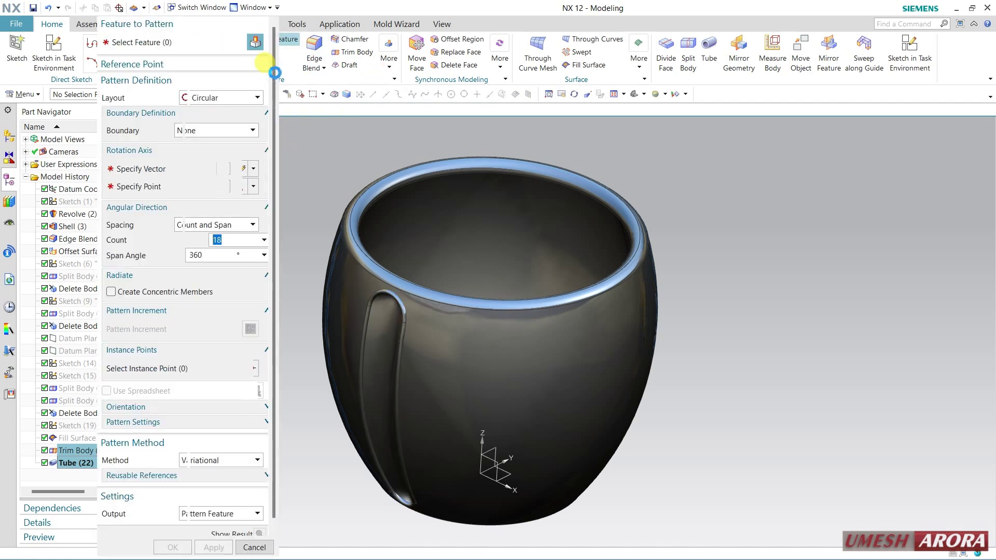
{"action": "left_click", "coordinate": [187, 170]}
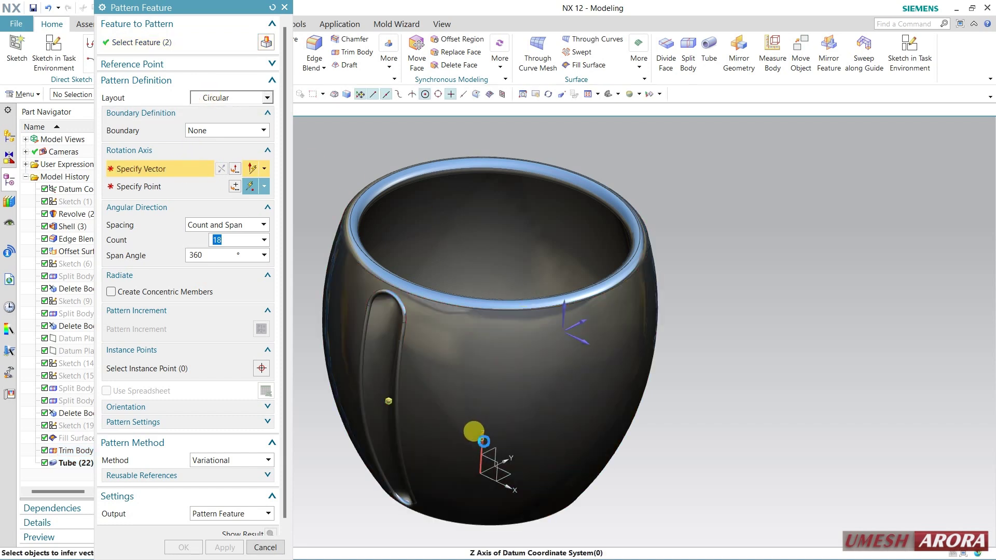
{"action": "left_click", "coordinate": [479, 435]}
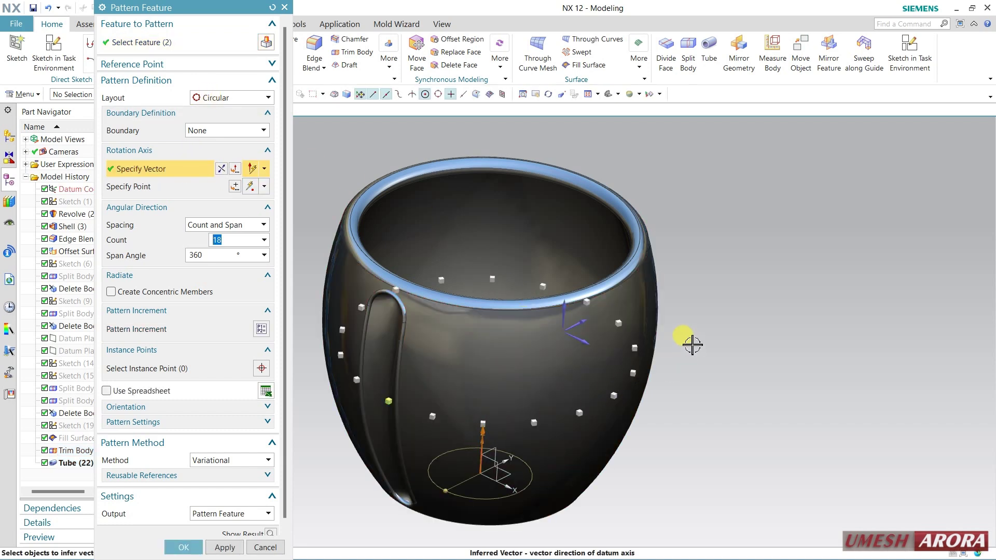
{"action": "left_click", "coordinate": [213, 540]}
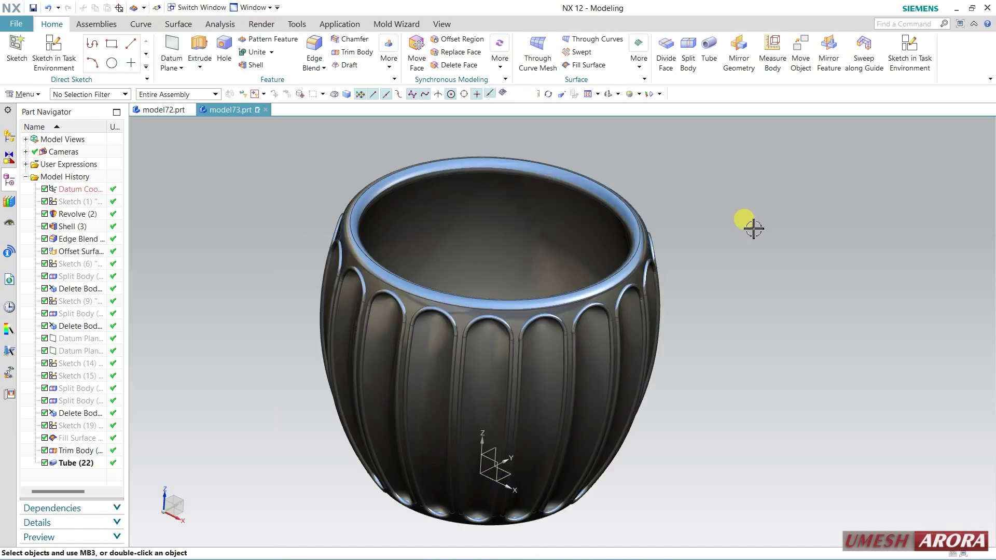
Edge-blend the pot's outer bottom edge with a 2 mm radius, and edit that blend's radius to 1 mm.
{"action": "middle_click_drag", "start_coordinate": [734, 325], "coordinate": [740, 269]}
{"action": "left_click", "coordinate": [311, 52]}
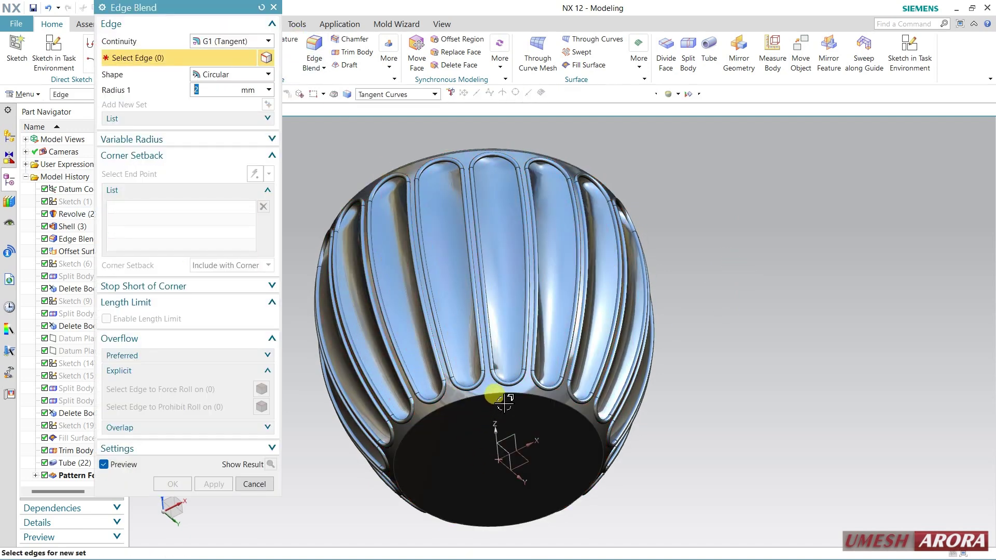
{"action": "left_click", "coordinate": [502, 403]}
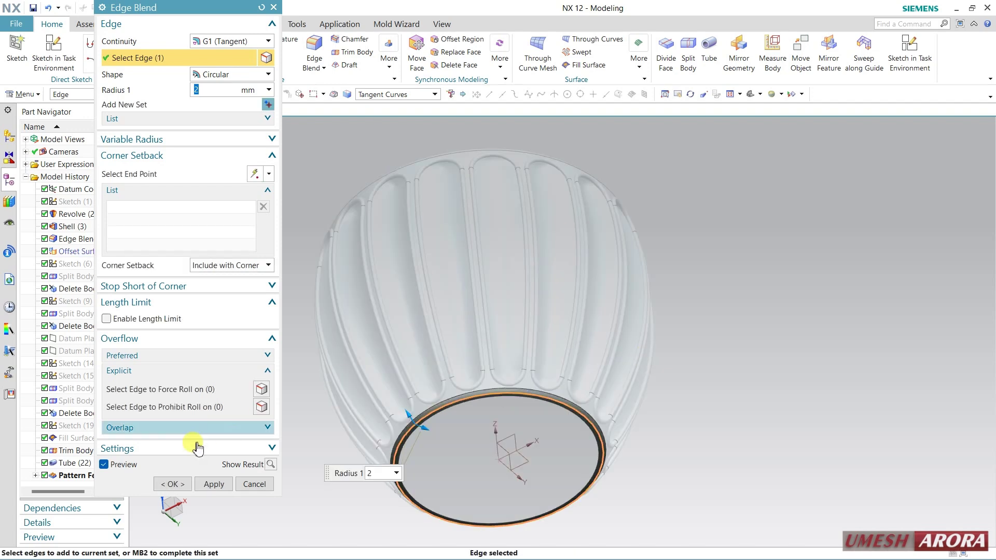
{"action": "left_click", "coordinate": [173, 484]}
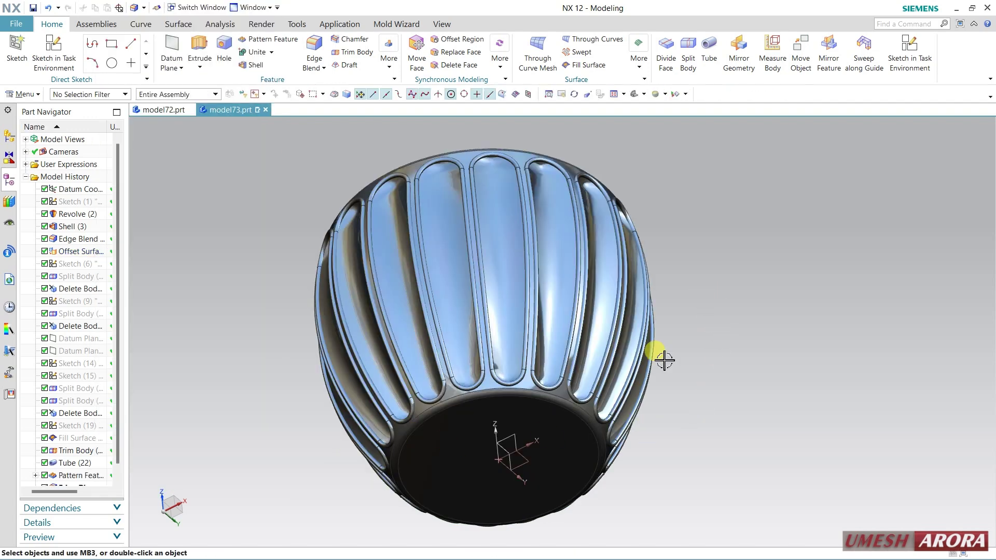
{"action": "double_click", "coordinate": [77, 478]}
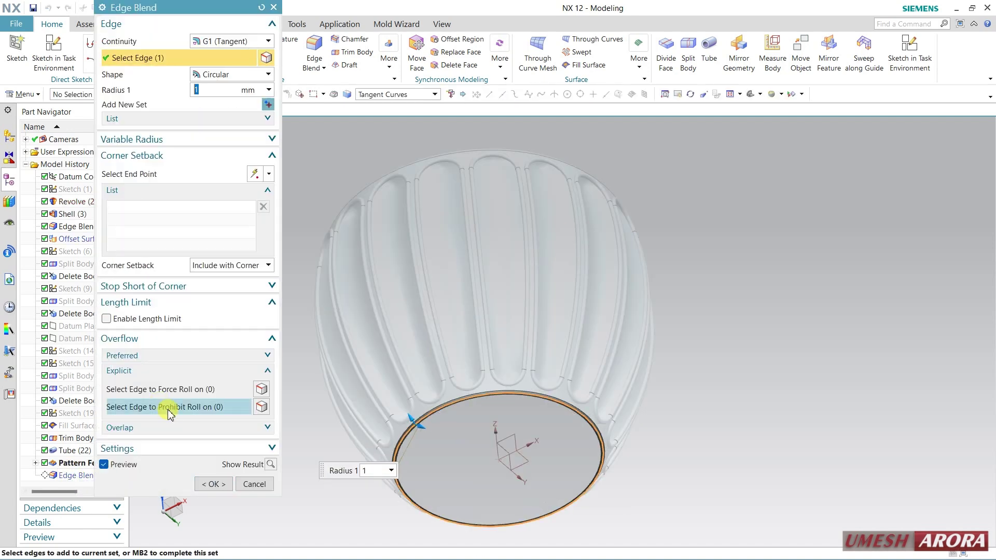
{"action": "left_click", "coordinate": [212, 483]}
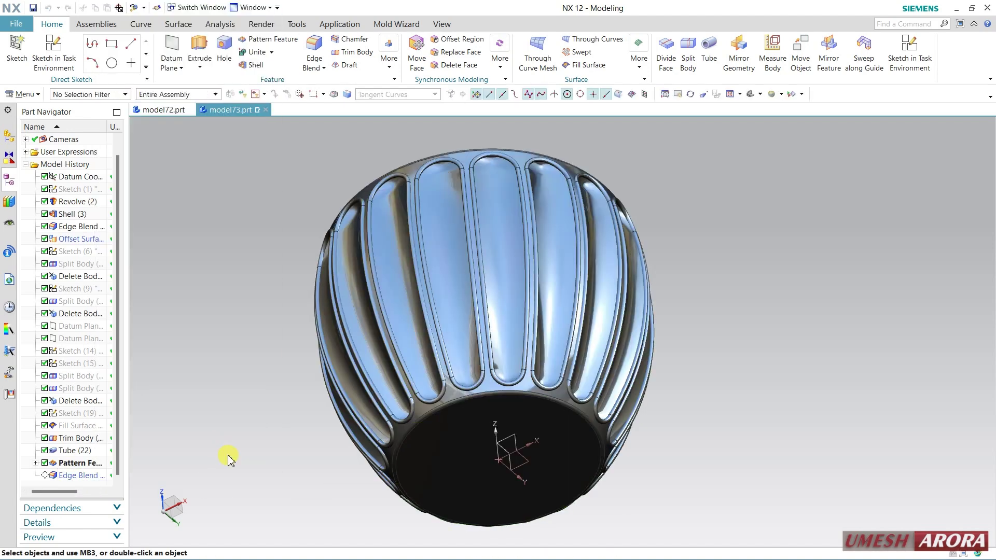
Unite all the flute tubes with the pot body as the target.
{"action": "middle_click_drag", "start_coordinate": [757, 292], "coordinate": [757, 329]}
{"action": "middle_click_drag", "start_coordinate": [250, 217], "coordinate": [249, 216]}
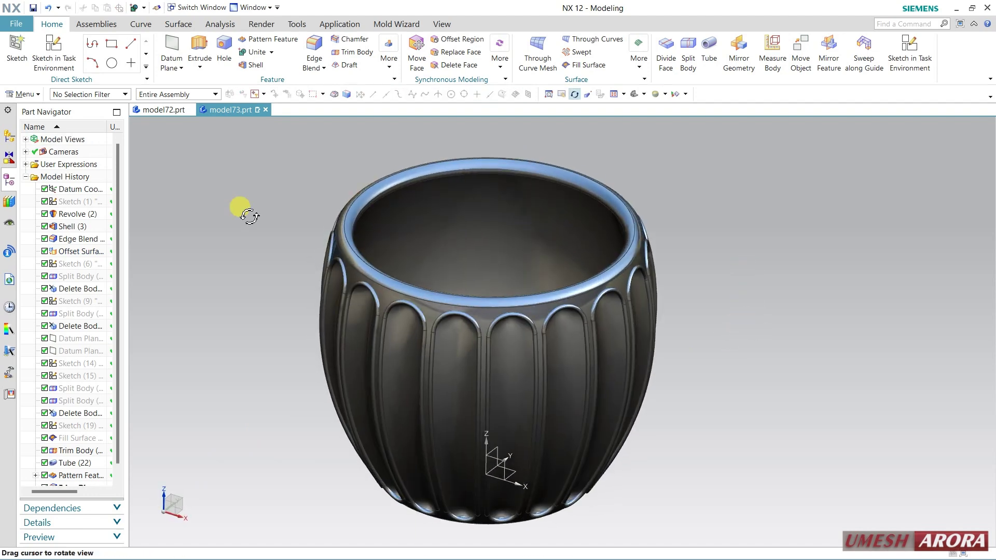
{"action": "left_click", "coordinate": [254, 54]}
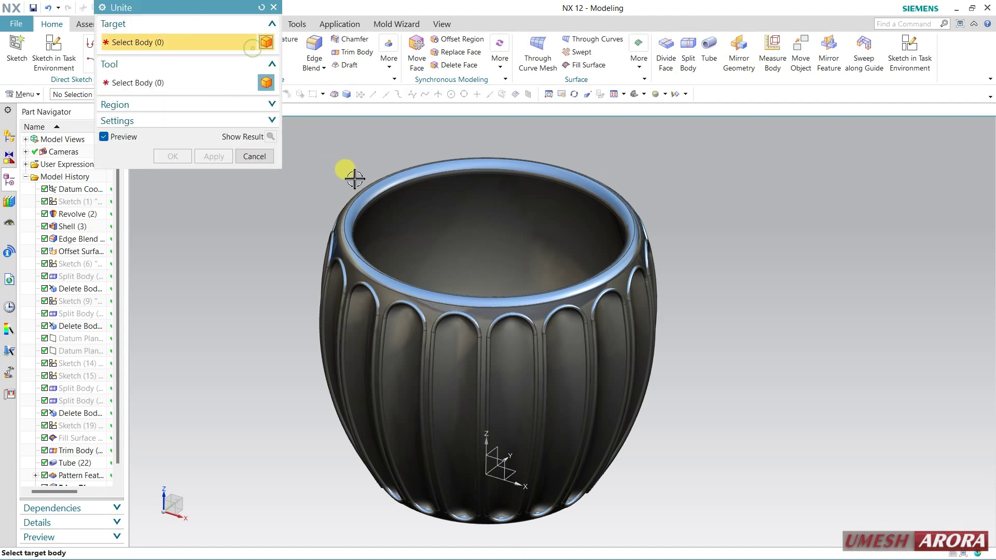
{"action": "left_click", "coordinate": [383, 263]}
{"action": "scroll", "coordinate": [390, 255], "scroll_direction": "down", "scroll_amount": 2}
{"action": "left_click_drag", "start_coordinate": [317, 164], "coordinate": [646, 483]}
{"action": "left_click", "coordinate": [173, 157]}
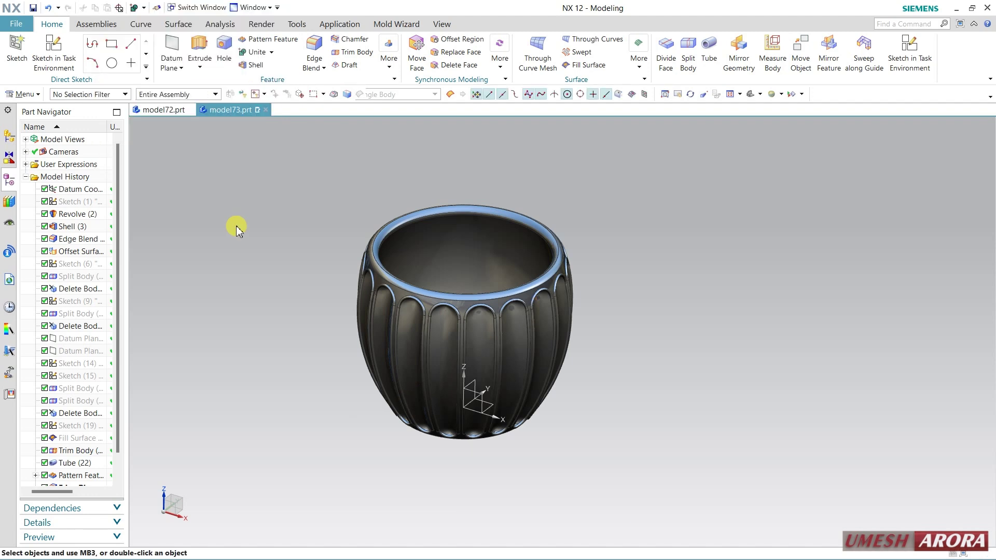
Start an edge blend on all edges of the pot's fluted outer wall using the Face Edges rule, interrupting the preview calculation.
{"action": "middle_click_drag", "start_coordinate": [251, 247], "coordinate": [244, 262]}
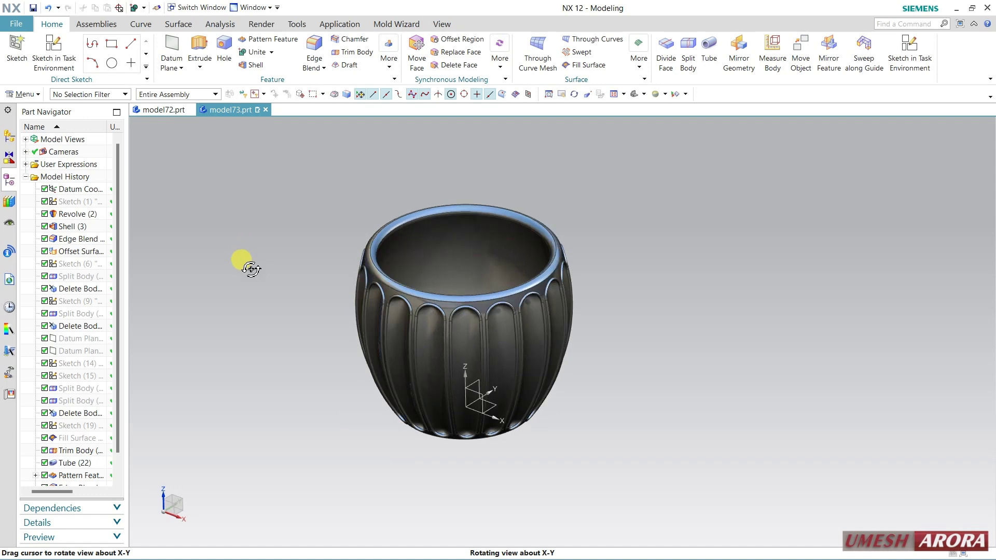
{"action": "left_click", "coordinate": [314, 54]}
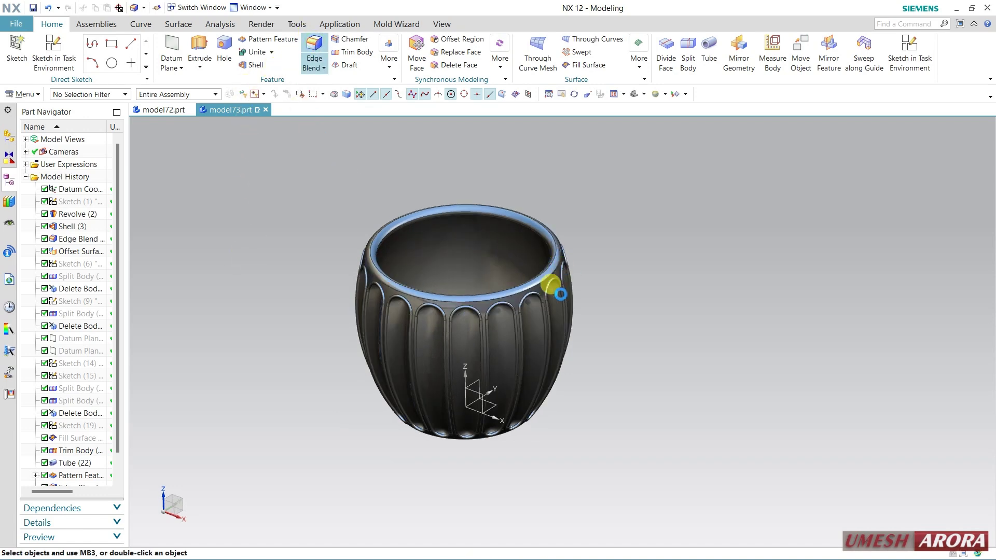
{"action": "scroll", "coordinate": [454, 314], "scroll_direction": "up", "scroll_amount": 2}
{"action": "scroll", "coordinate": [454, 313], "scroll_direction": "up", "scroll_amount": 2}
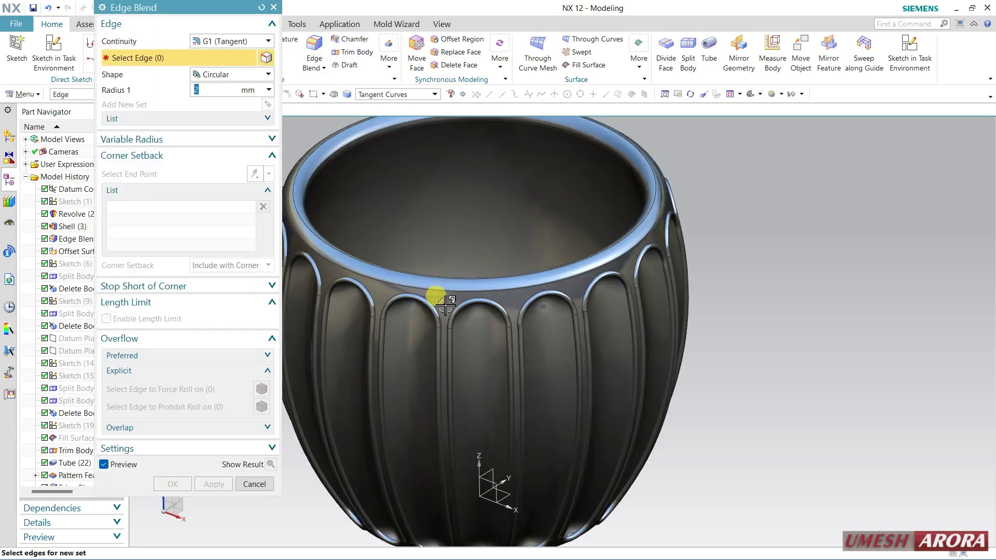
{"action": "left_click", "coordinate": [380, 94]}
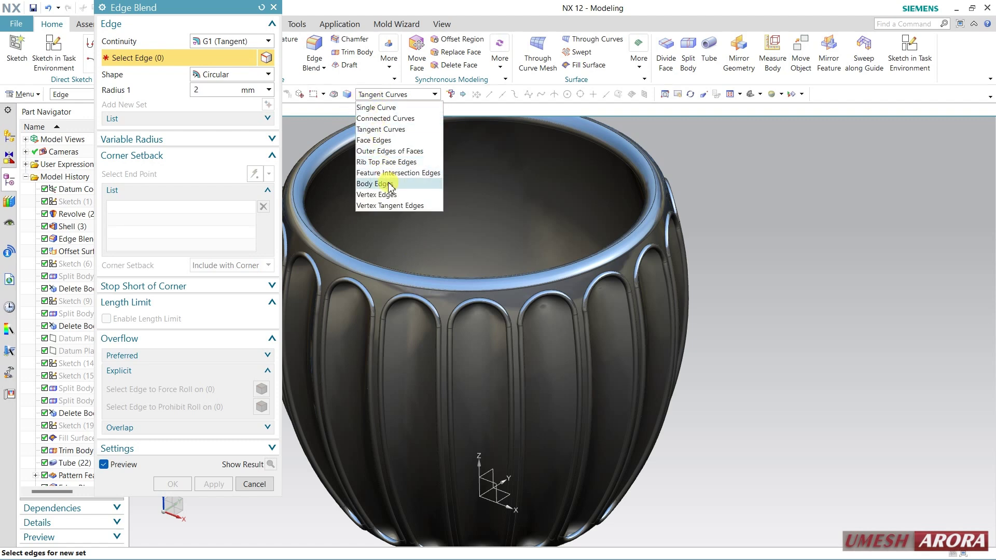
{"action": "left_click", "coordinate": [384, 140]}
{"action": "left_click", "coordinate": [445, 304]}
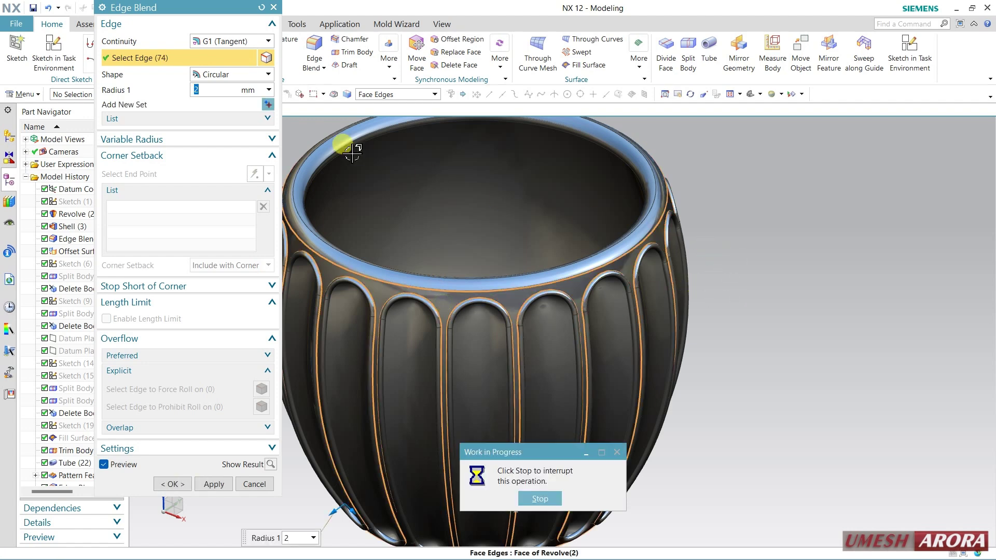
{"action": "left_click", "coordinate": [539, 499]}
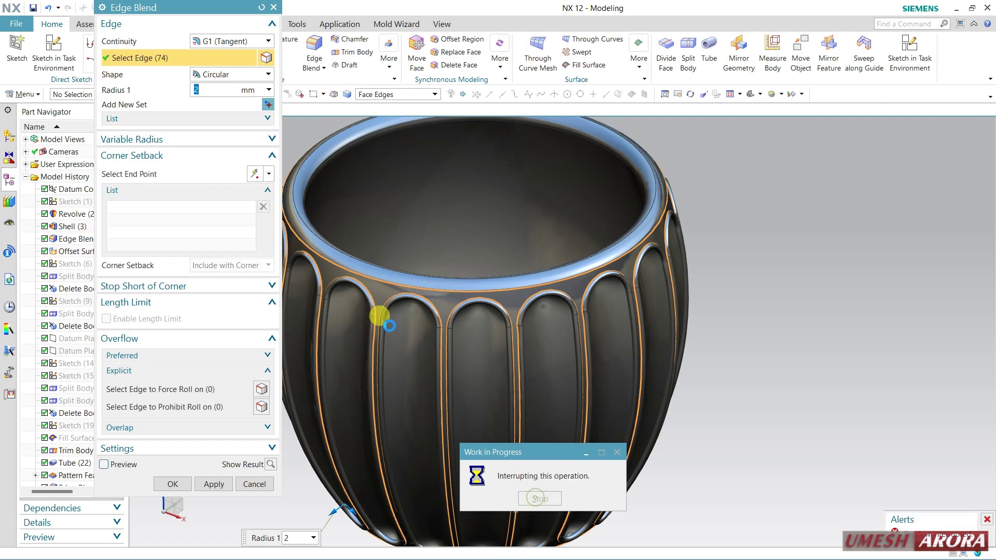
Set the blend radius to 0.5 mm, inspect the result around the flutes and apply the blend.
{"action": "double_click", "coordinate": [215, 90]}
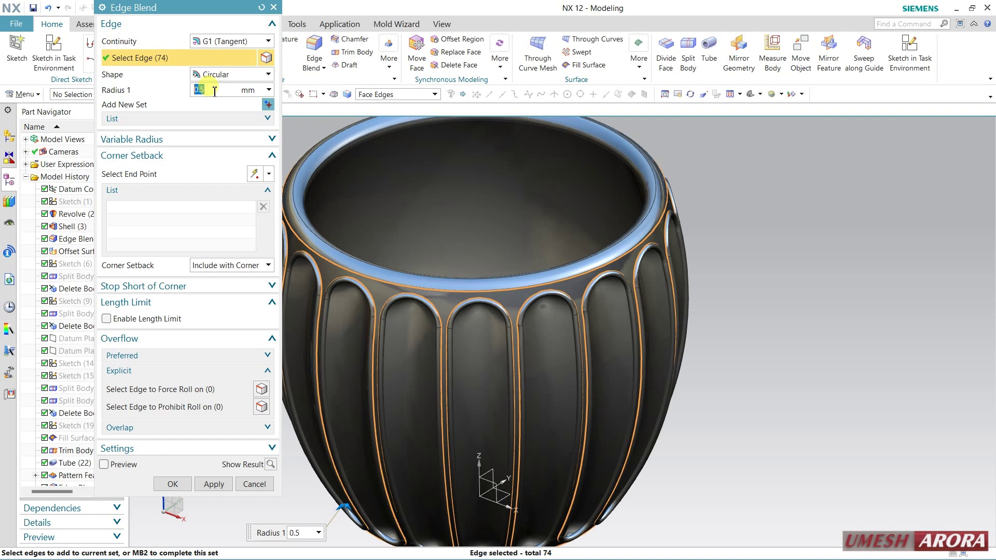
{"action": "left_click", "coordinate": [271, 465]}
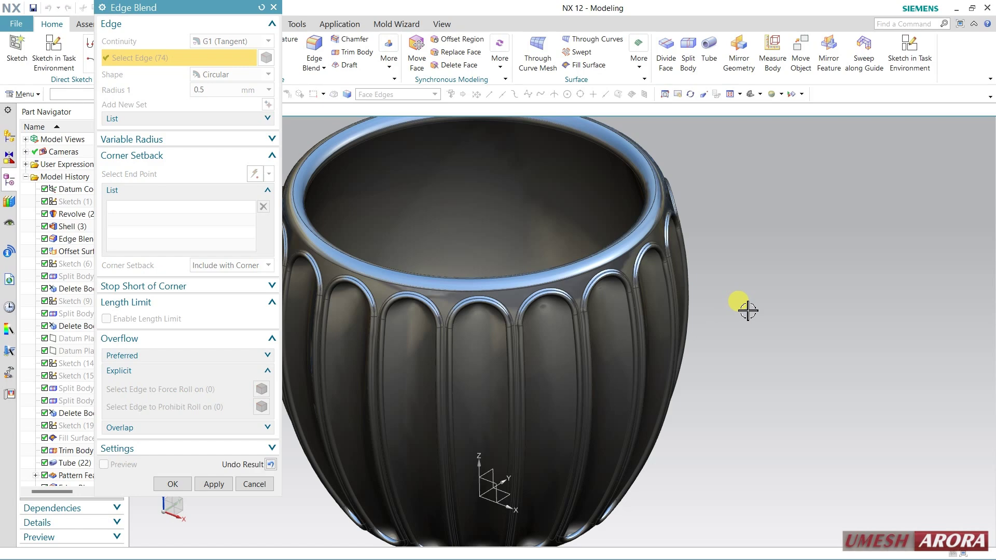
{"action": "middle_click_drag", "start_coordinate": [739, 304], "coordinate": [729, 296]}
{"action": "scroll", "coordinate": [511, 248], "scroll_direction": "up", "scroll_amount": 6}
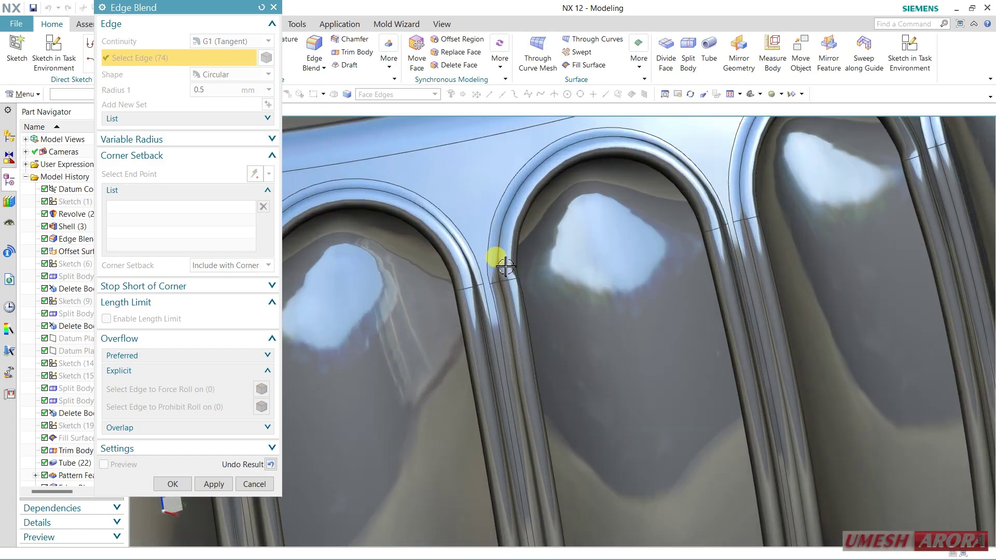
{"action": "scroll", "coordinate": [516, 330], "scroll_direction": "down", "scroll_amount": 3}
{"action": "middle_click_drag", "start_coordinate": [672, 264], "coordinate": [754, 241]}
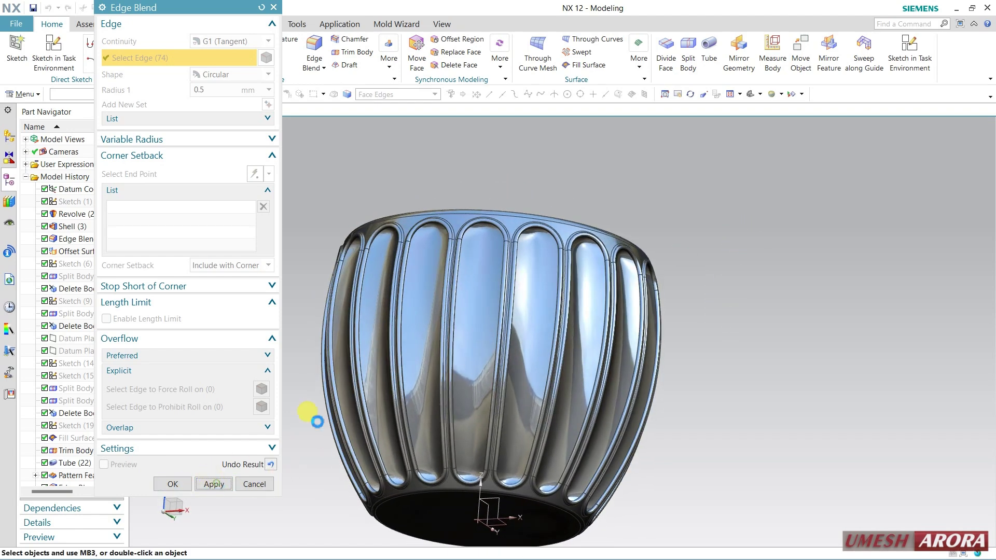
Blend the edge where the pot's inner wall meets its floor.
{"action": "middle_click_drag", "start_coordinate": [612, 161], "coordinate": [594, 267]}
{"action": "left_click", "coordinate": [507, 382]}
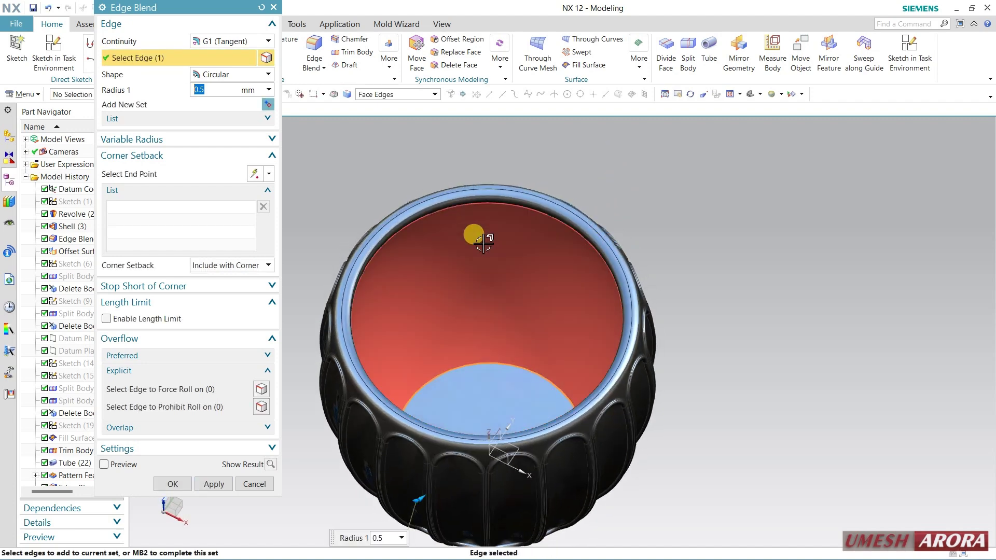
{"action": "left_click", "coordinate": [205, 127]}
{"action": "left_click", "coordinate": [172, 484]}
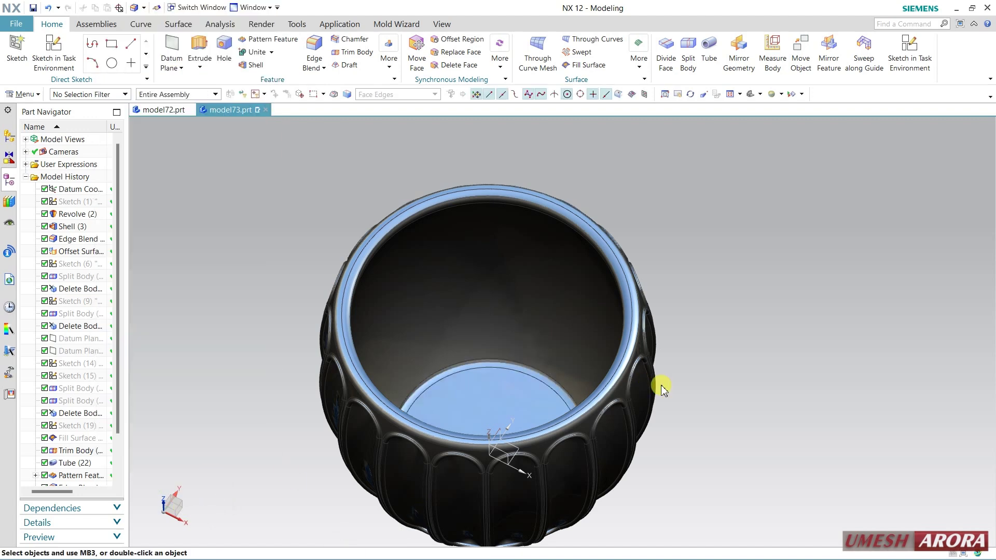
Turn on shadows, floor reflection and the floor grid for the shaded pot, and turn off the face edges.
{"action": "middle_click_drag", "start_coordinate": [685, 340], "coordinate": [703, 284]}
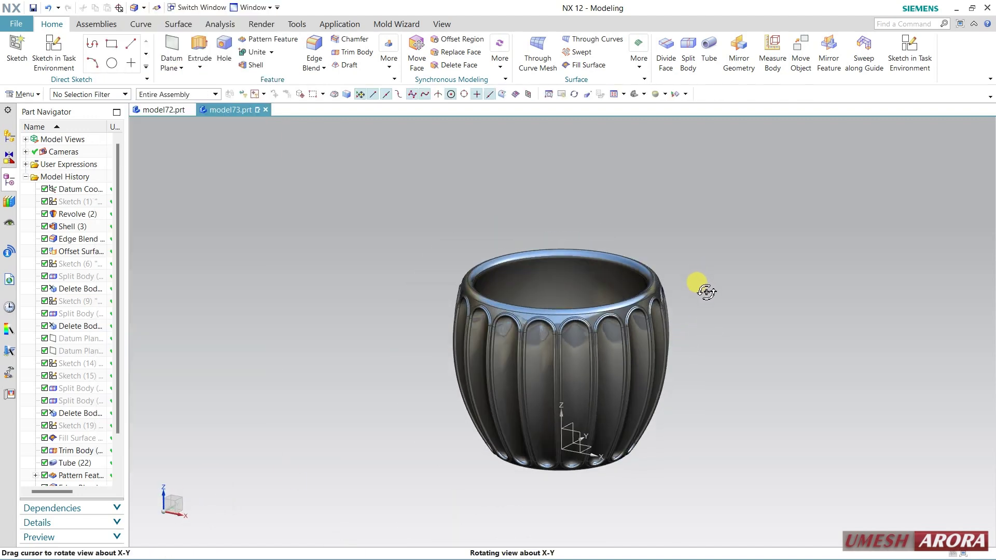
{"action": "scroll", "coordinate": [769, 296], "scroll_direction": "up", "scroll_amount": 4}
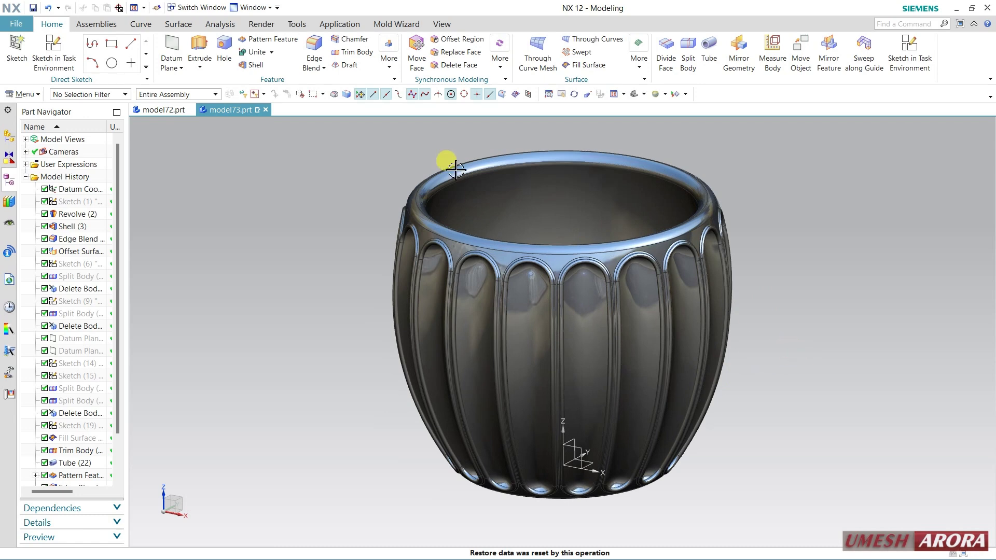
{"action": "left_click", "coordinate": [442, 25]}
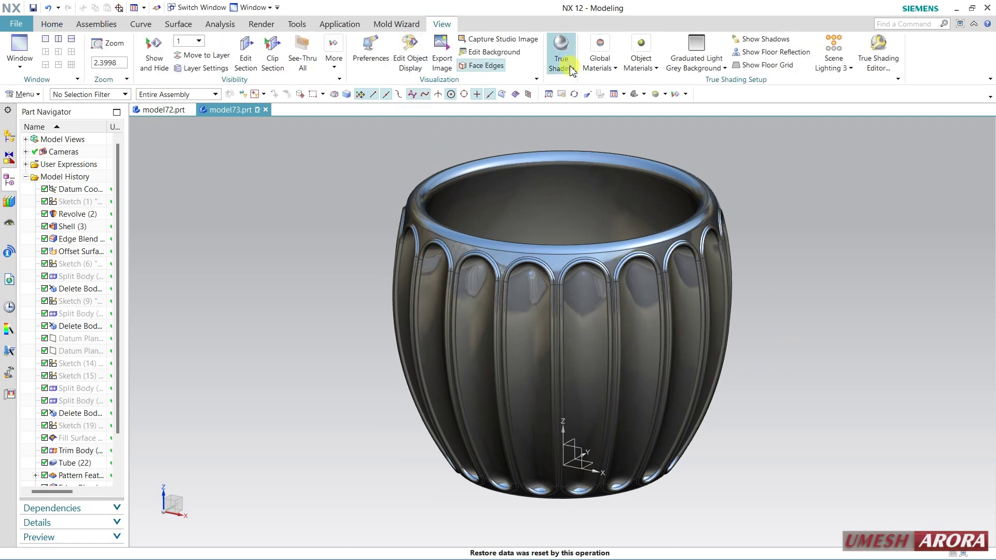
{"action": "left_click", "coordinate": [763, 40]}
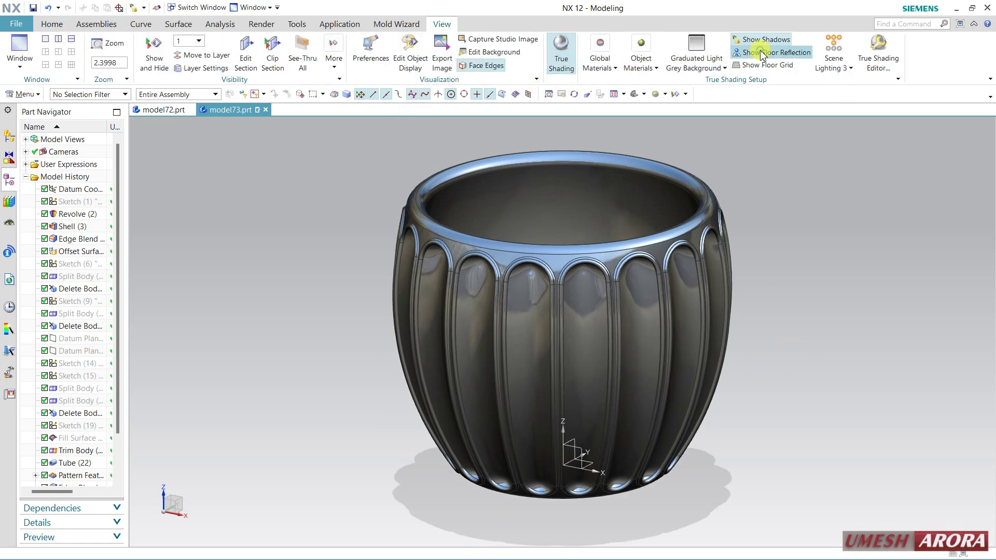
{"action": "left_click", "coordinate": [773, 53]}
{"action": "left_click", "coordinate": [766, 66]}
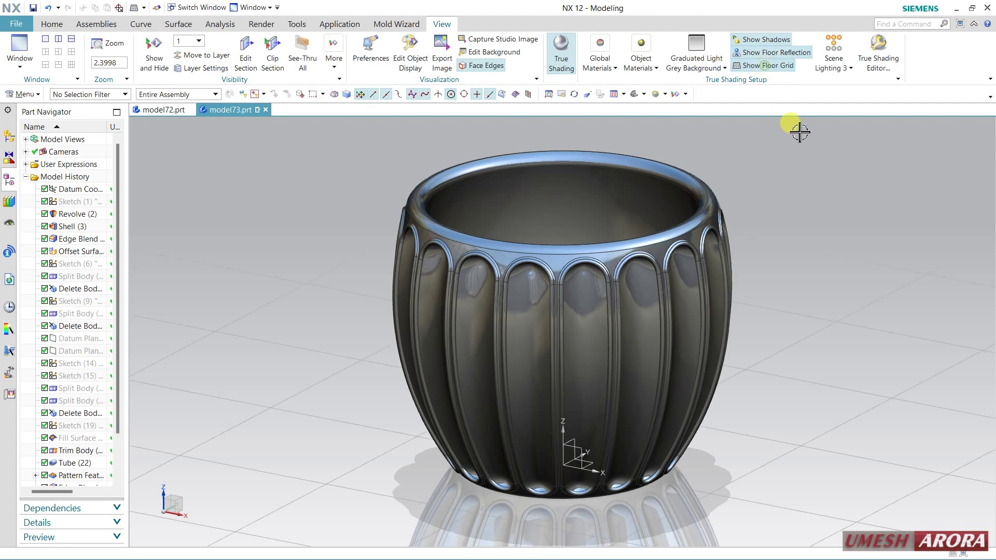
{"action": "left_click", "coordinate": [501, 69]}
Hide the datum coordinate system at the pot's base.
{"action": "middle_click_drag", "start_coordinate": [322, 280], "coordinate": [474, 308]}
{"action": "left_click", "coordinate": [529, 490]}
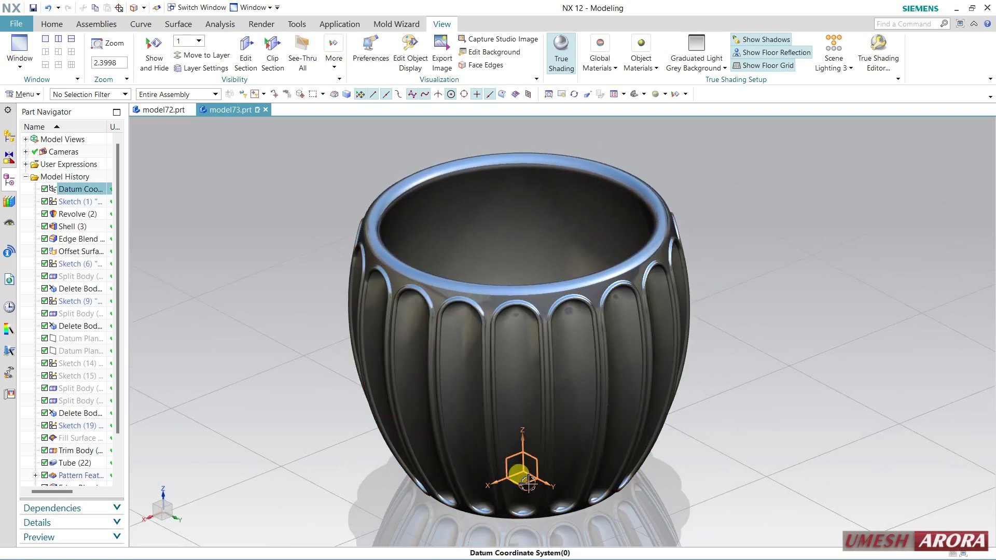
{"action": "key", "text": "ctrl+b"}
{"action": "mouse_move", "coordinate": [741, 424]}
{"action": "middle_mouse_down"}
{"action": "mouse_move", "coordinate": [732, 400]}
{"action": "mouse_move", "coordinate": [736, 418]}
{"action": "middle_mouse_up"}
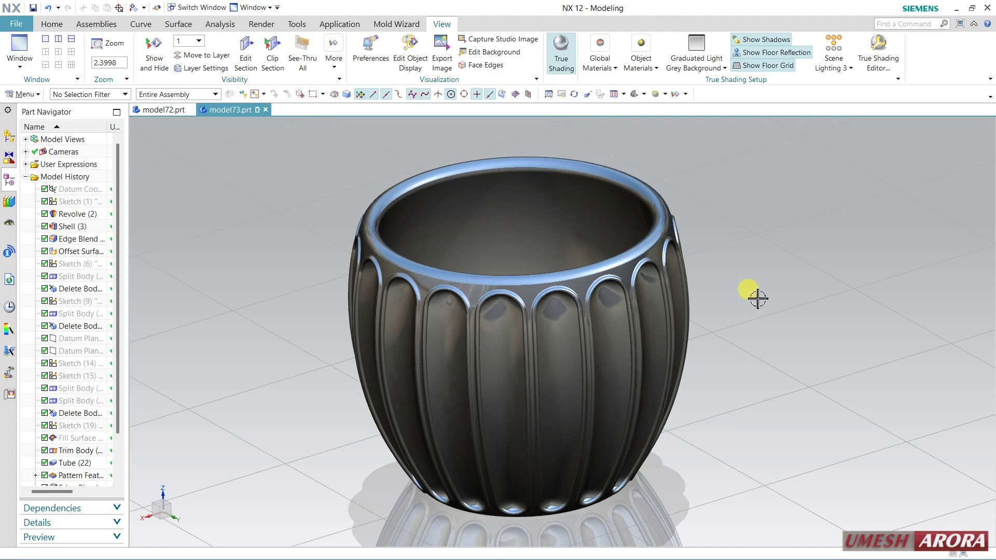